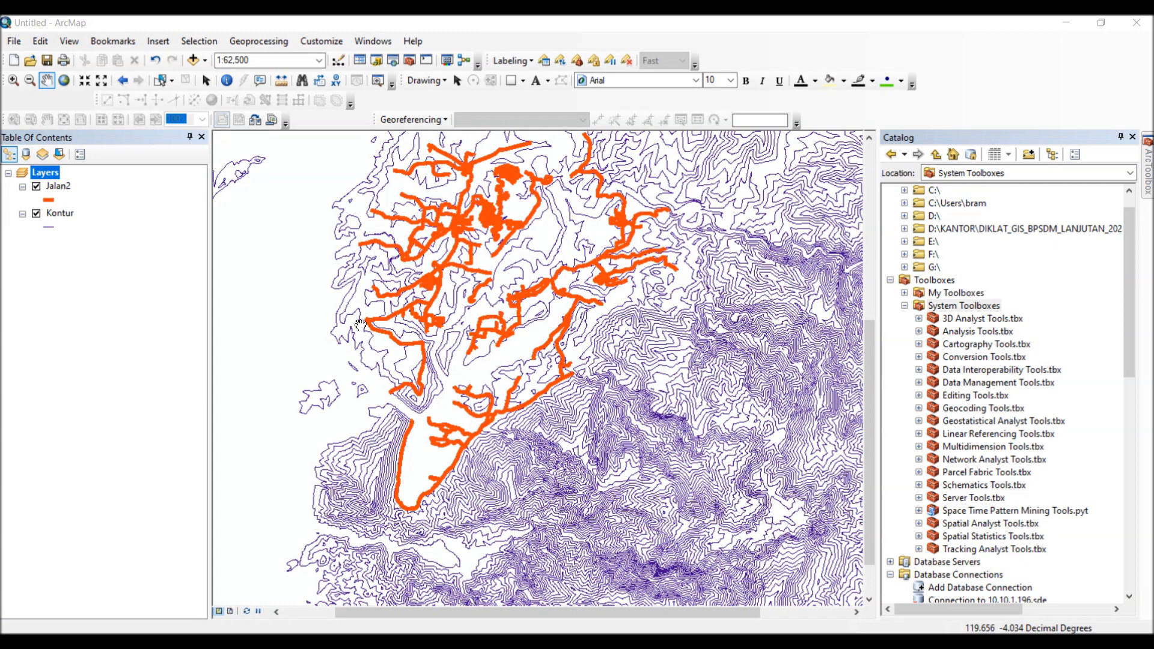
Examine the Jalan2 road network over the Kontur contour lines across the map, both in overview and close up
drag(521, 336, 584, 350)
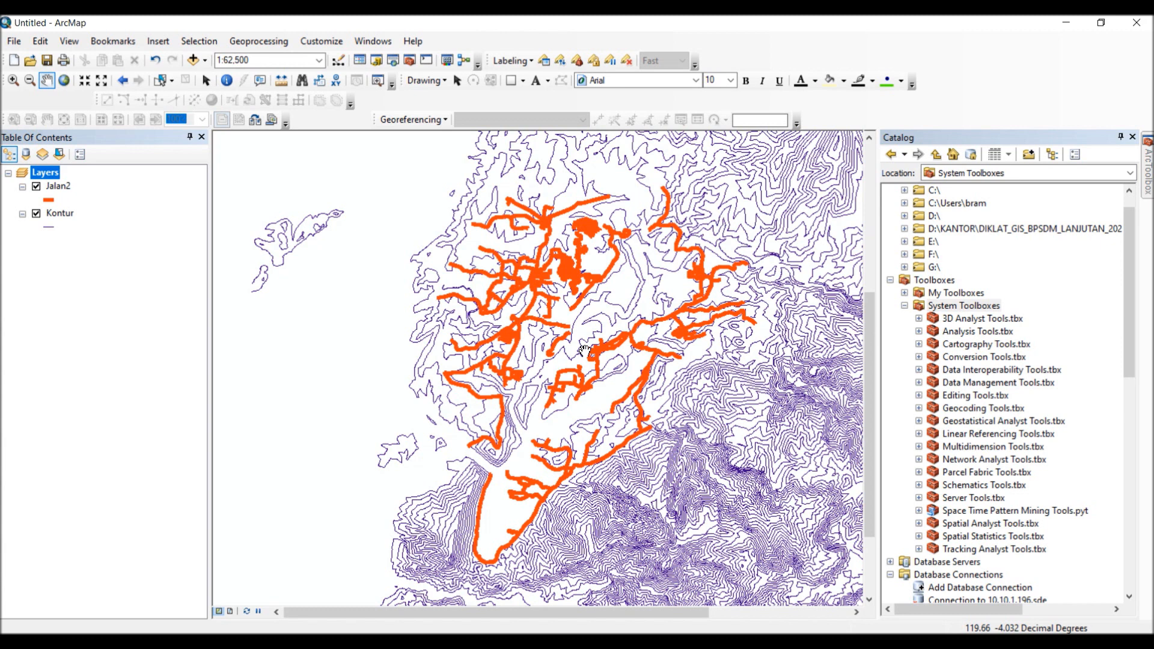
drag(565, 338, 542, 328)
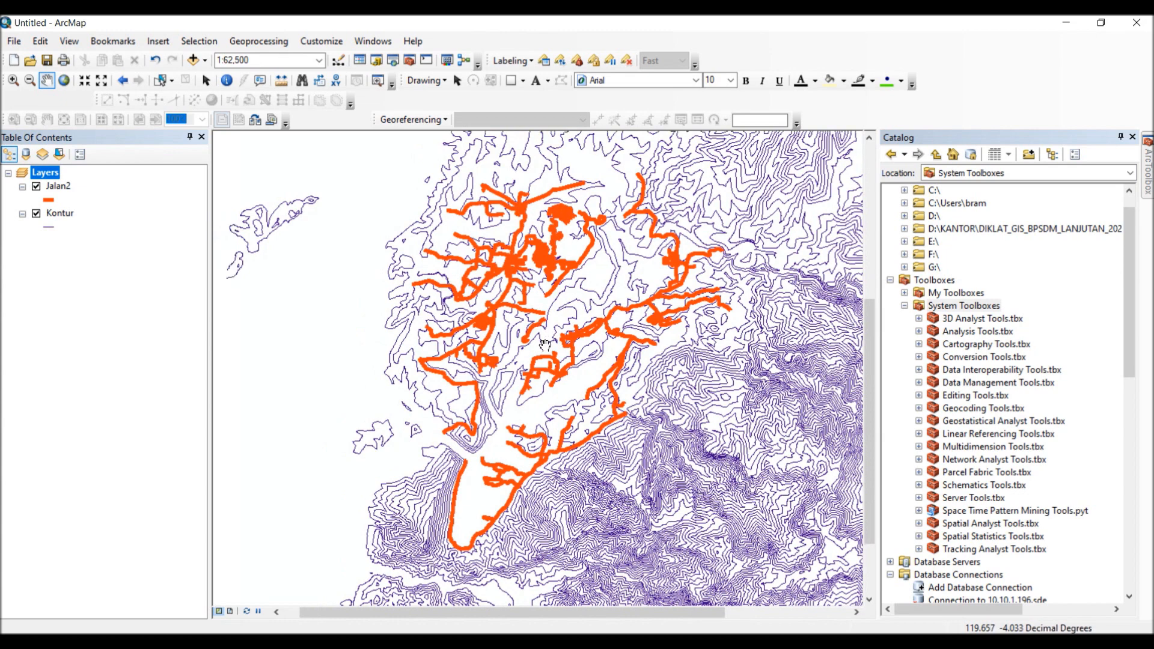
scroll(565, 373, down, 1)
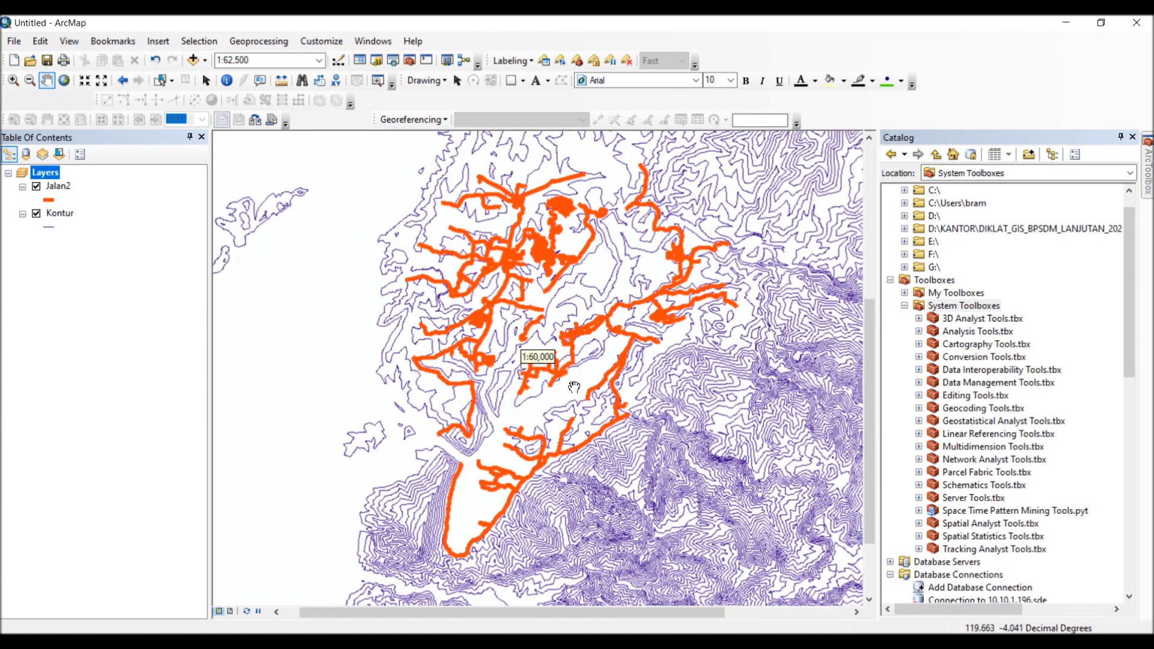
drag(572, 388, 512, 340)
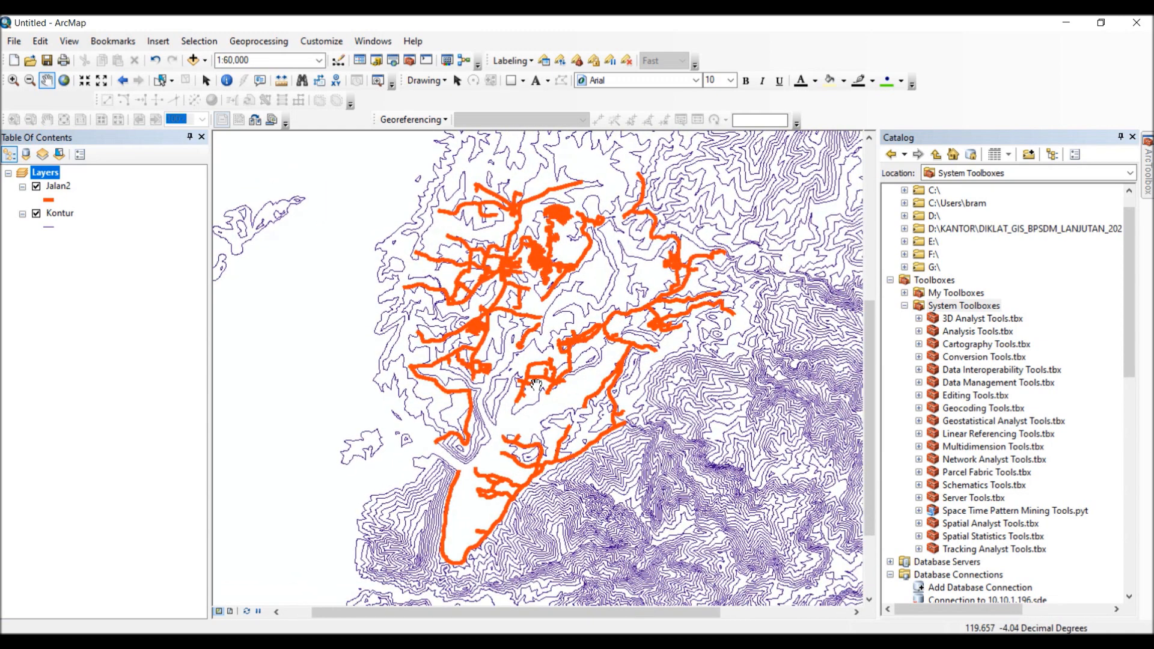
scroll(544, 391, down, 3)
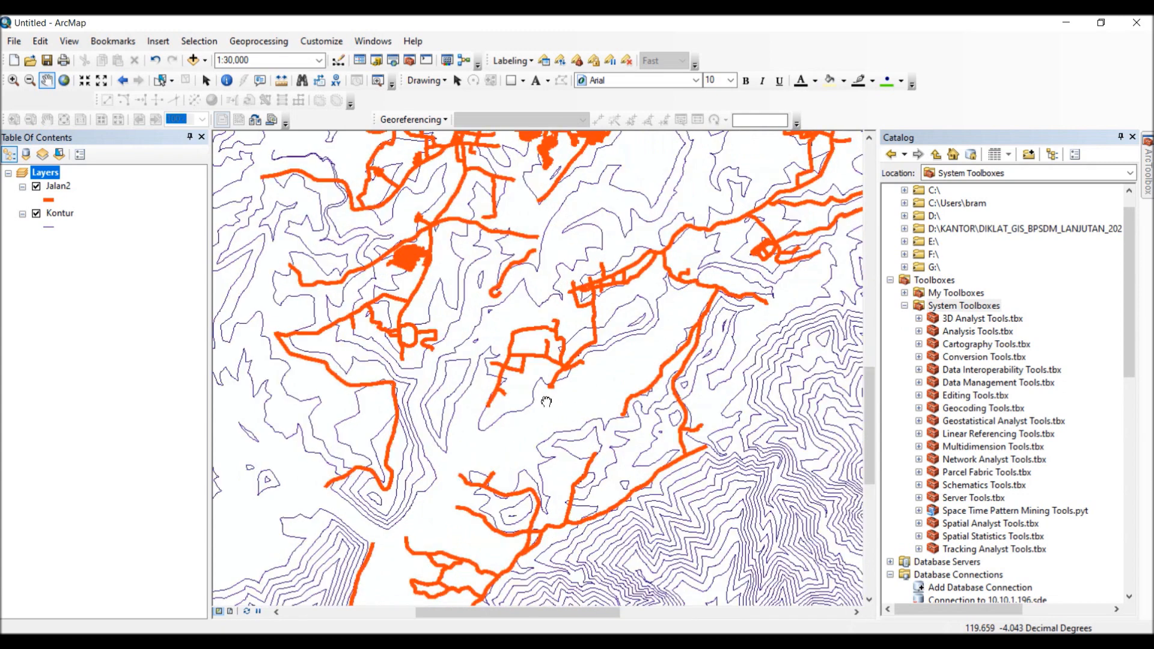
drag(544, 401, 595, 327)
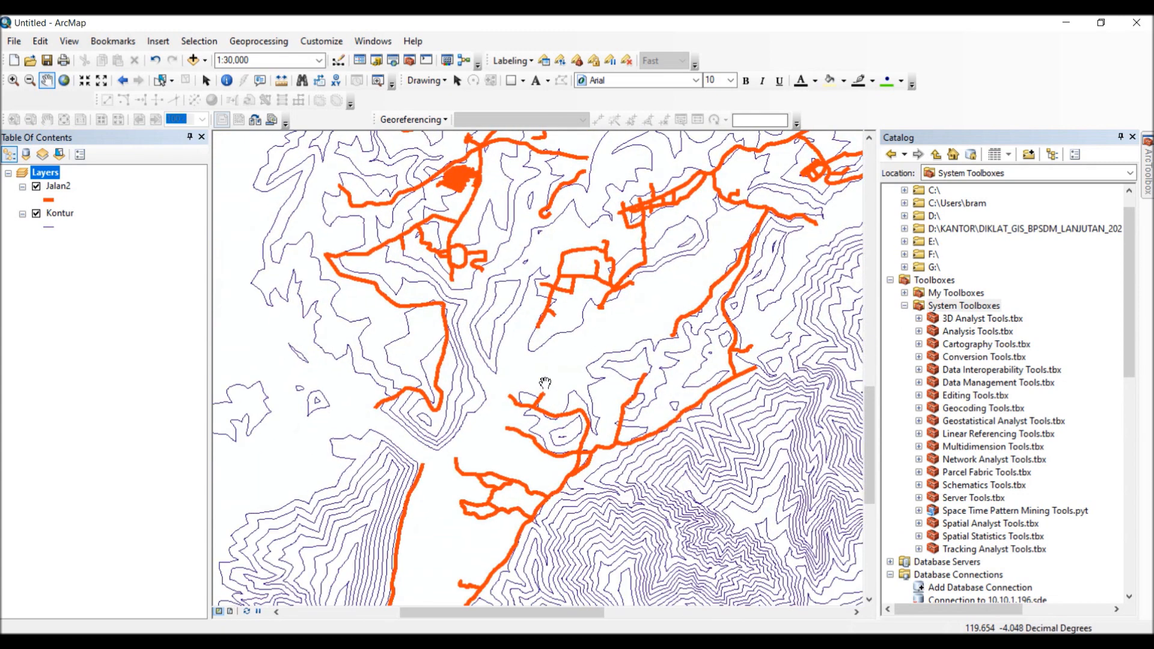
scroll(544, 394, up, 2)
drag(554, 350, 524, 380)
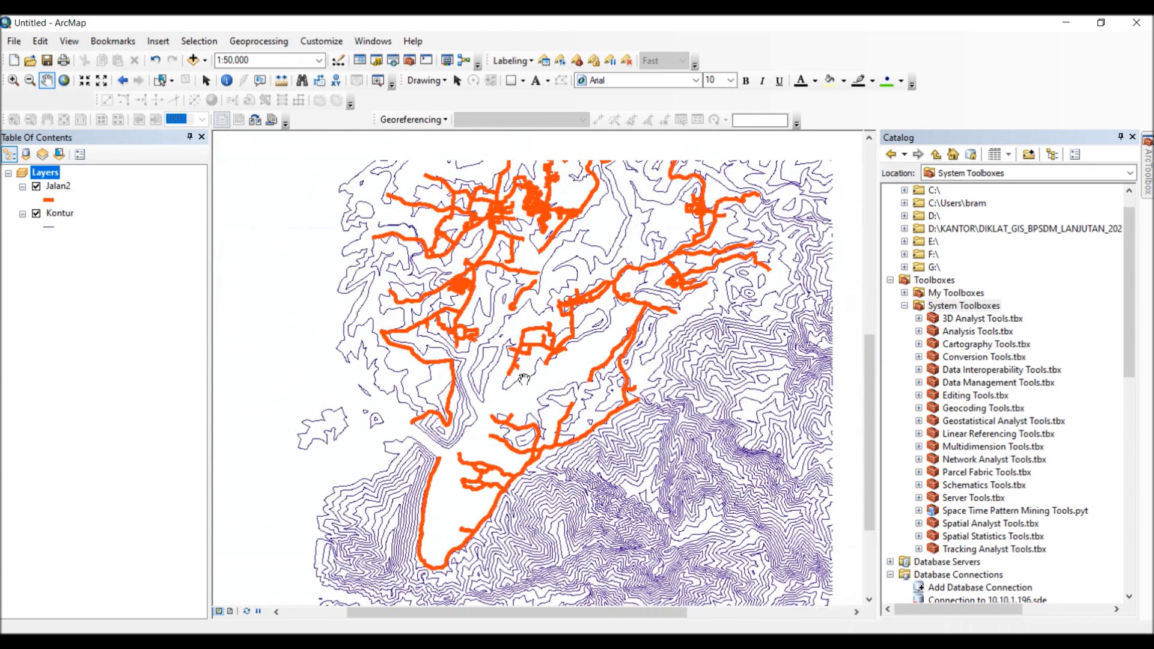
drag(495, 227, 530, 295)
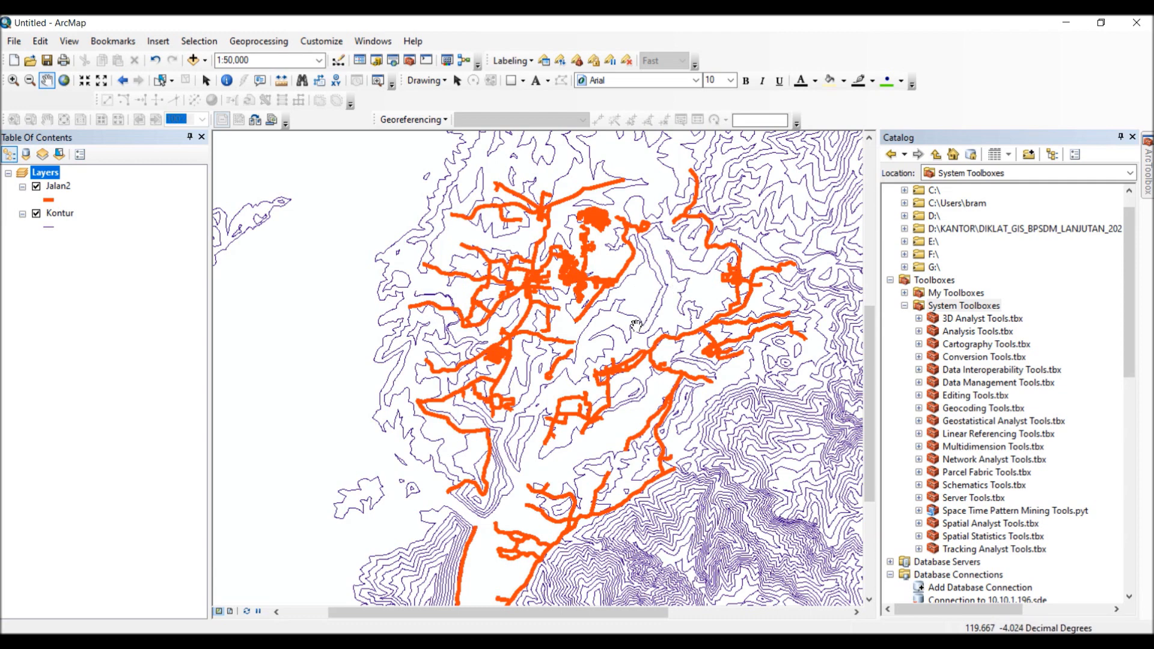
scroll(636, 324, down, 2)
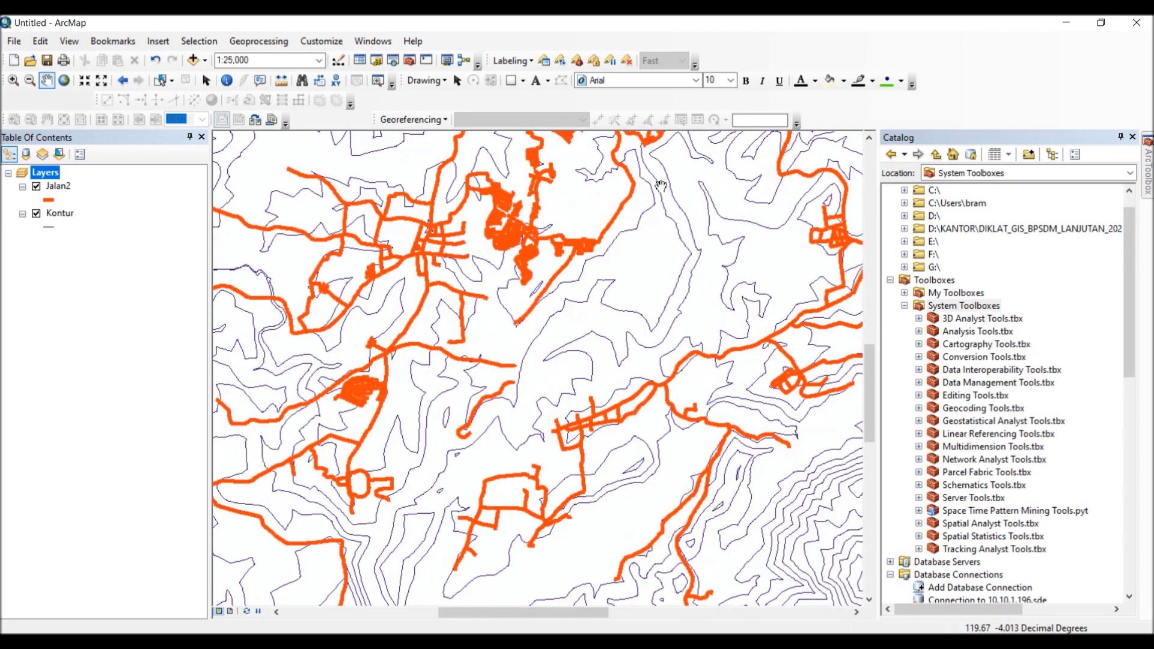
drag(648, 194, 553, 334)
drag(624, 407, 631, 264)
drag(561, 364, 661, 259)
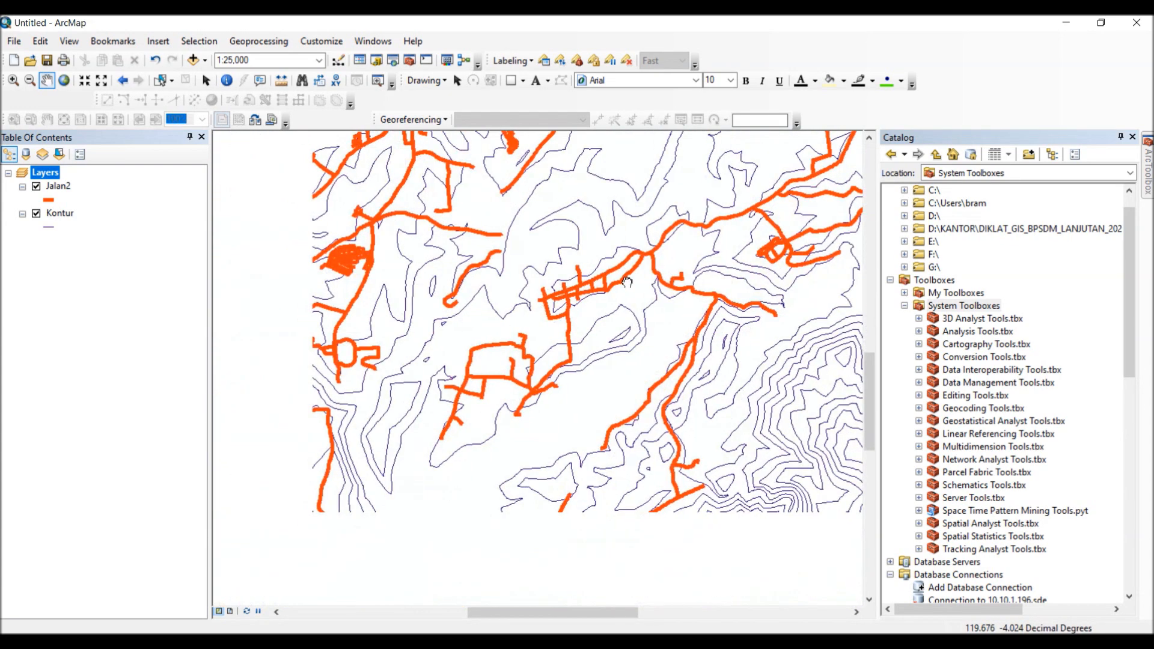
drag(549, 342, 608, 355)
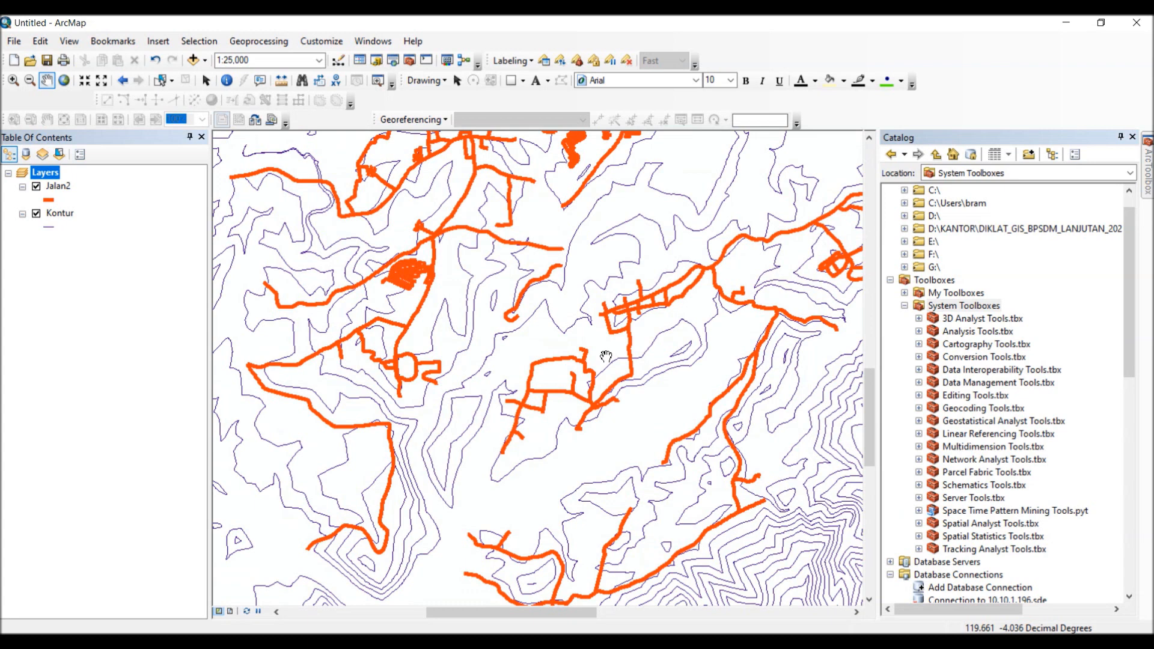
drag(599, 317, 541, 350)
drag(633, 300, 546, 369)
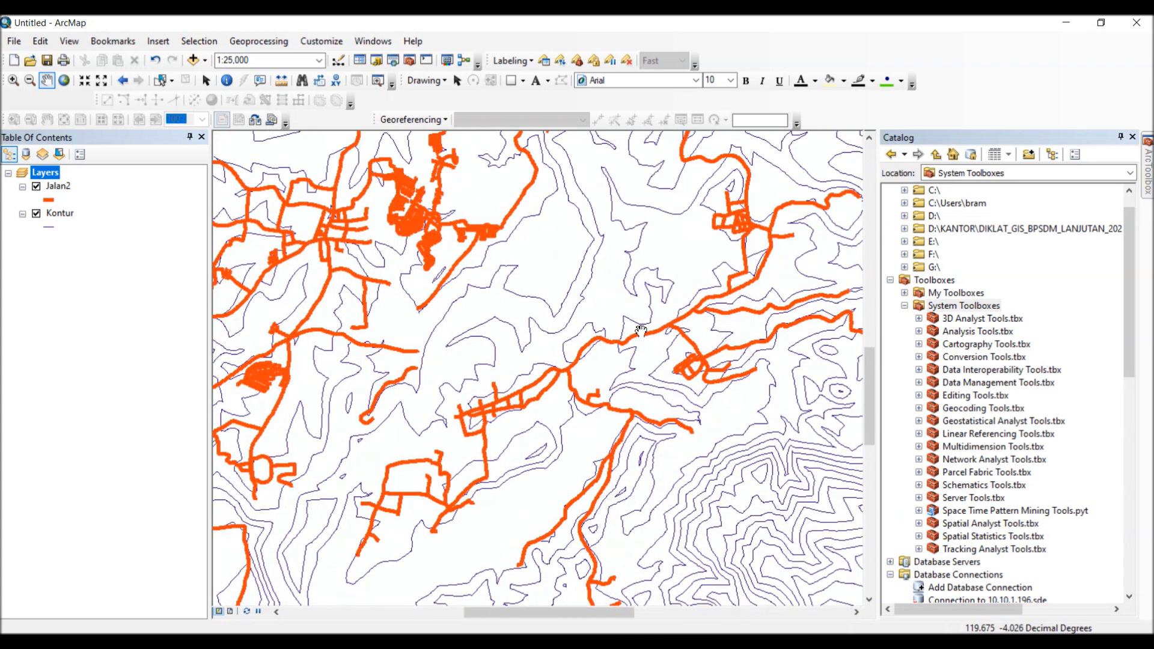
mouse_move(612, 345)
mouse_down()
mouse_move(579, 376)
mouse_move(633, 343)
mouse_up()
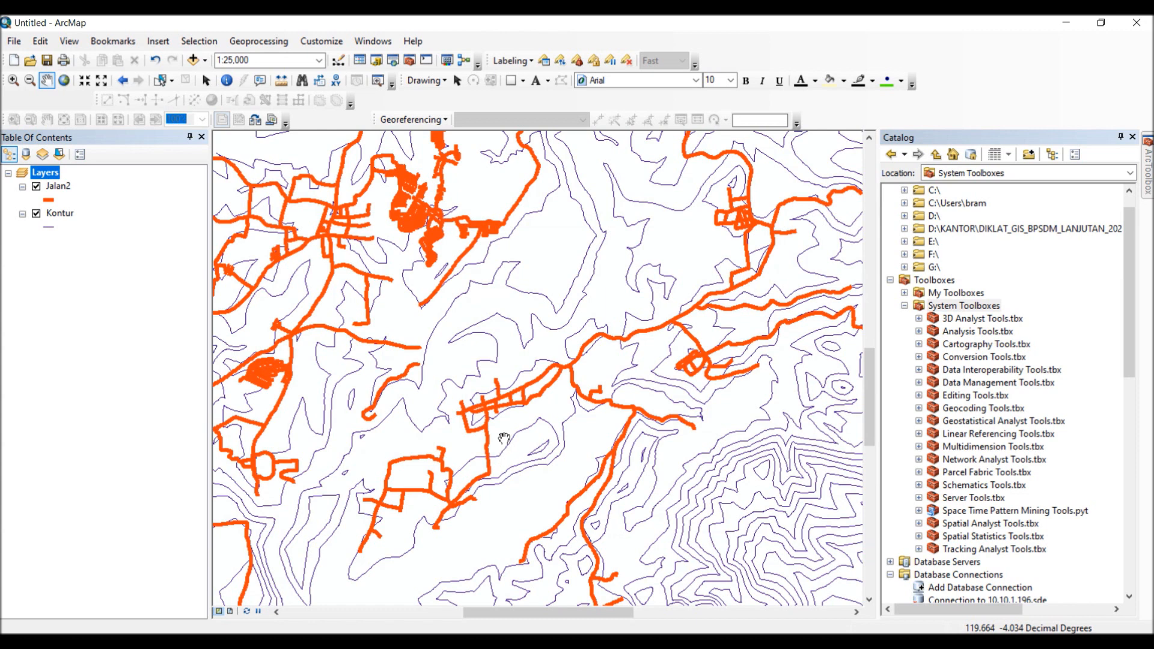
drag(509, 463, 485, 456)
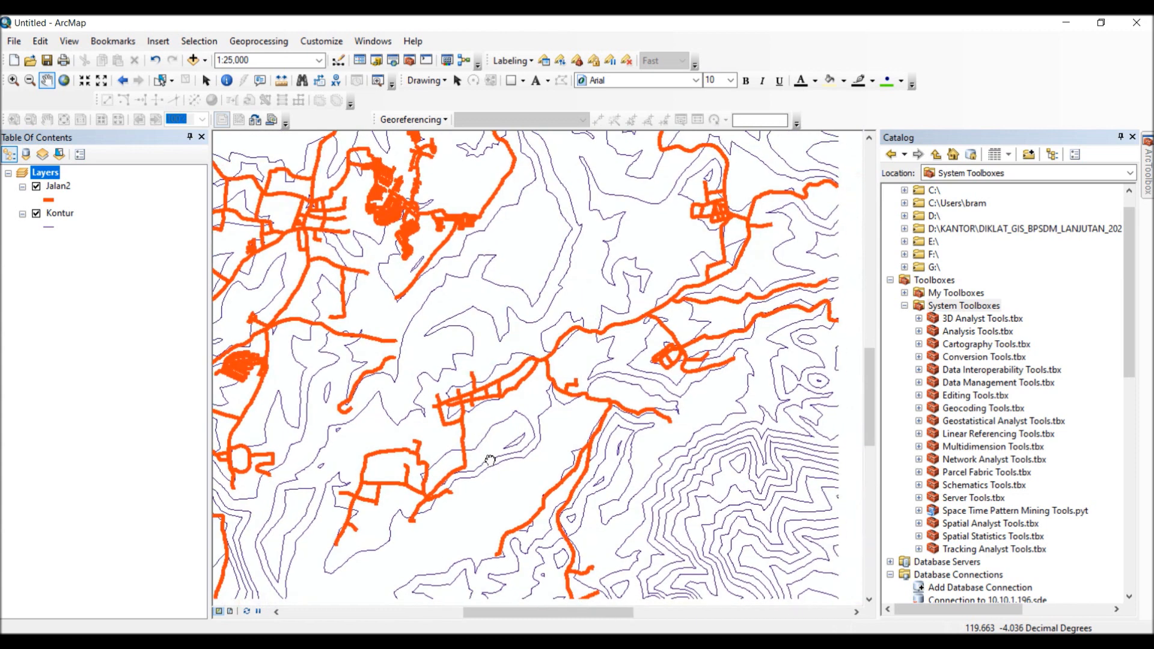
scroll(490, 450, up, 3)
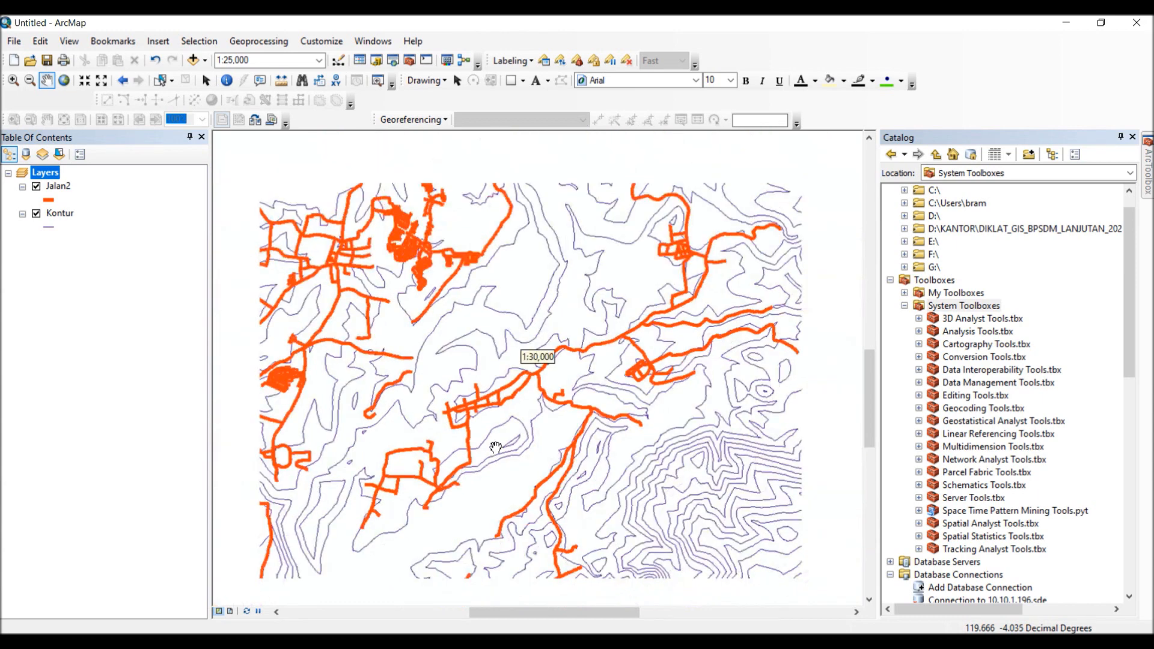
drag(495, 448, 544, 359)
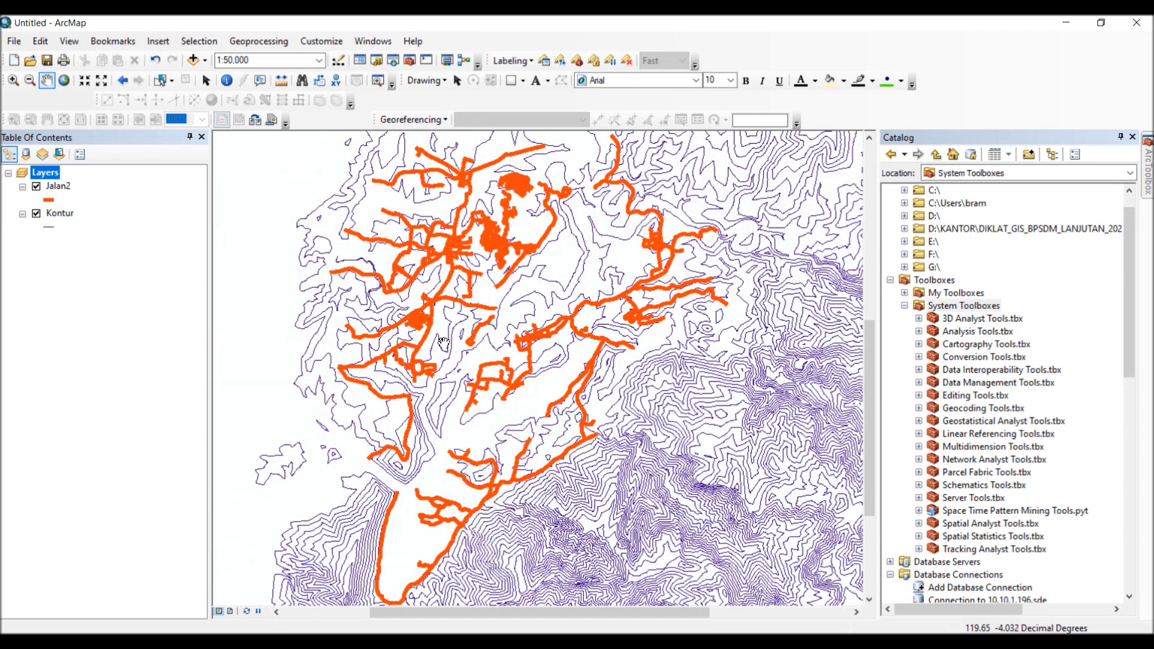
drag(442, 324, 451, 365)
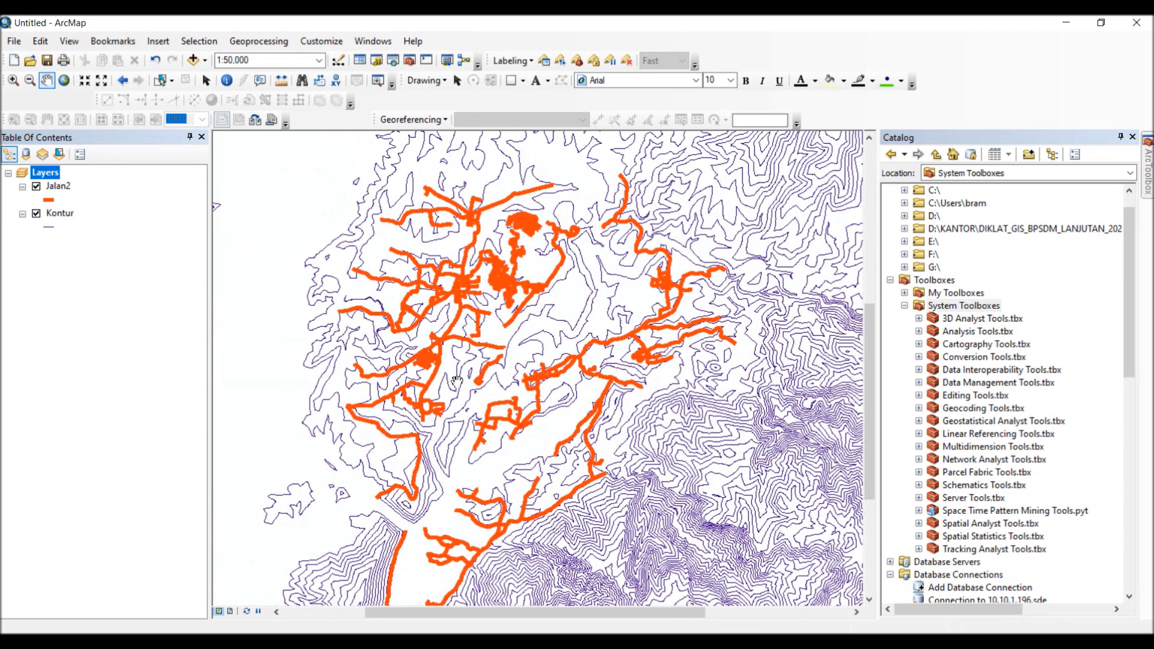
Hide the Jalan2 layer to examine the Kontur contour lines on their own, and show the layer again
click(36, 187)
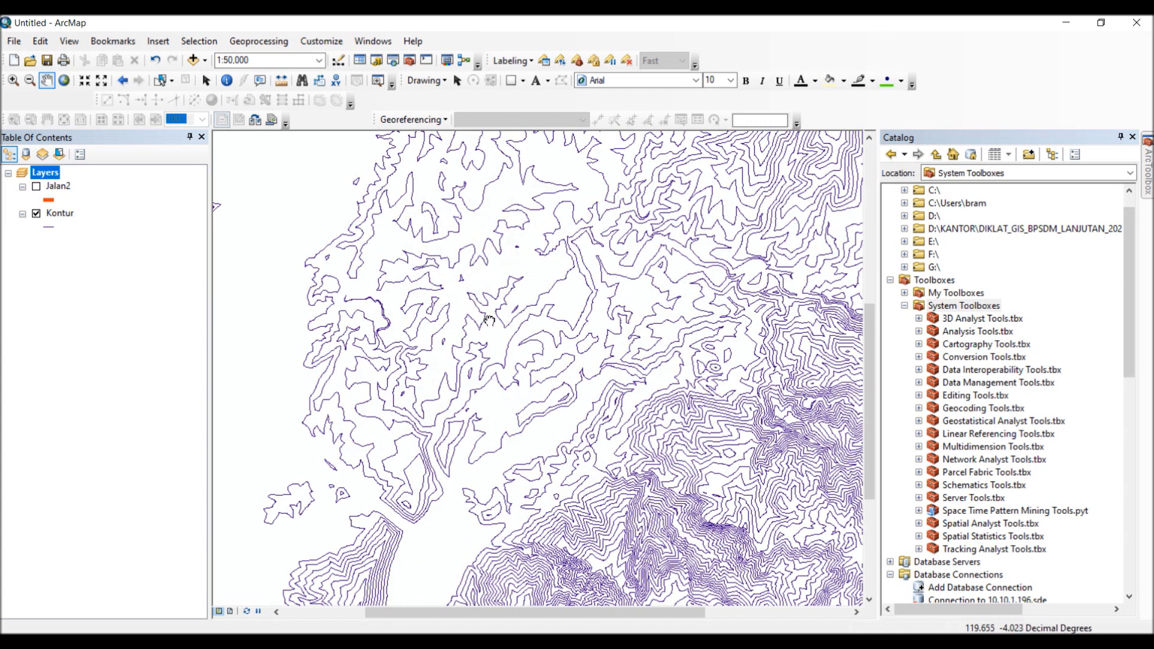
drag(489, 320, 503, 274)
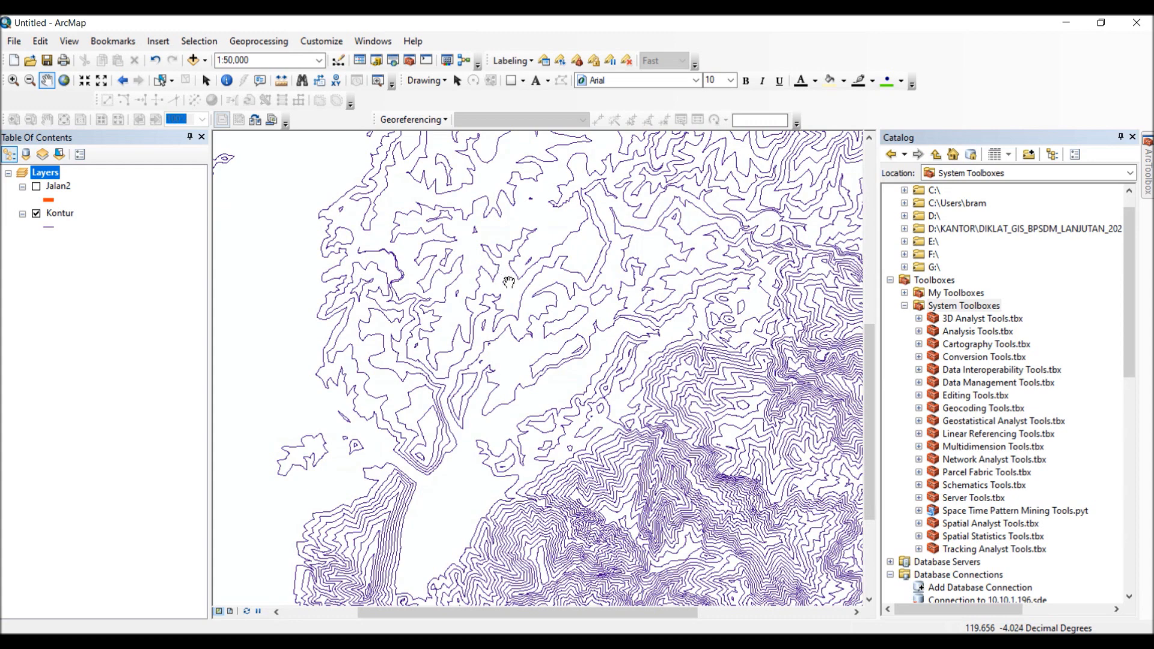
drag(517, 292, 534, 339)
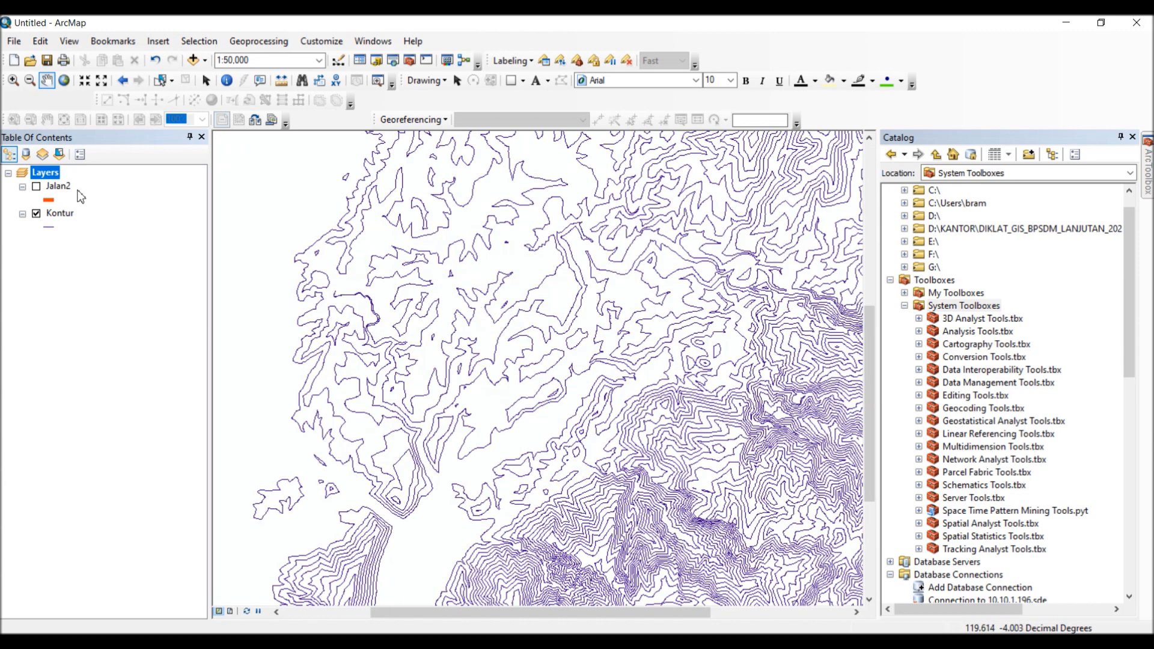
drag(508, 356, 492, 299)
click(36, 186)
Examine how the Jalan2 roads run between the flat areas and the steep contours in the south and east
drag(568, 283, 571, 359)
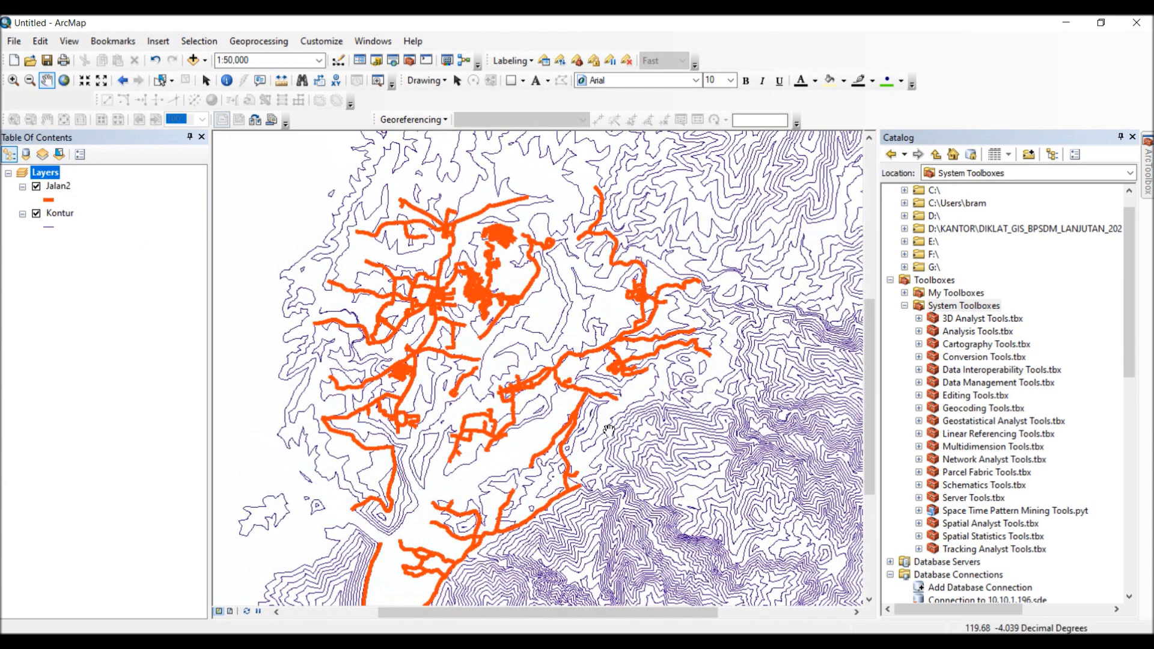
scroll(571, 359, down, 2)
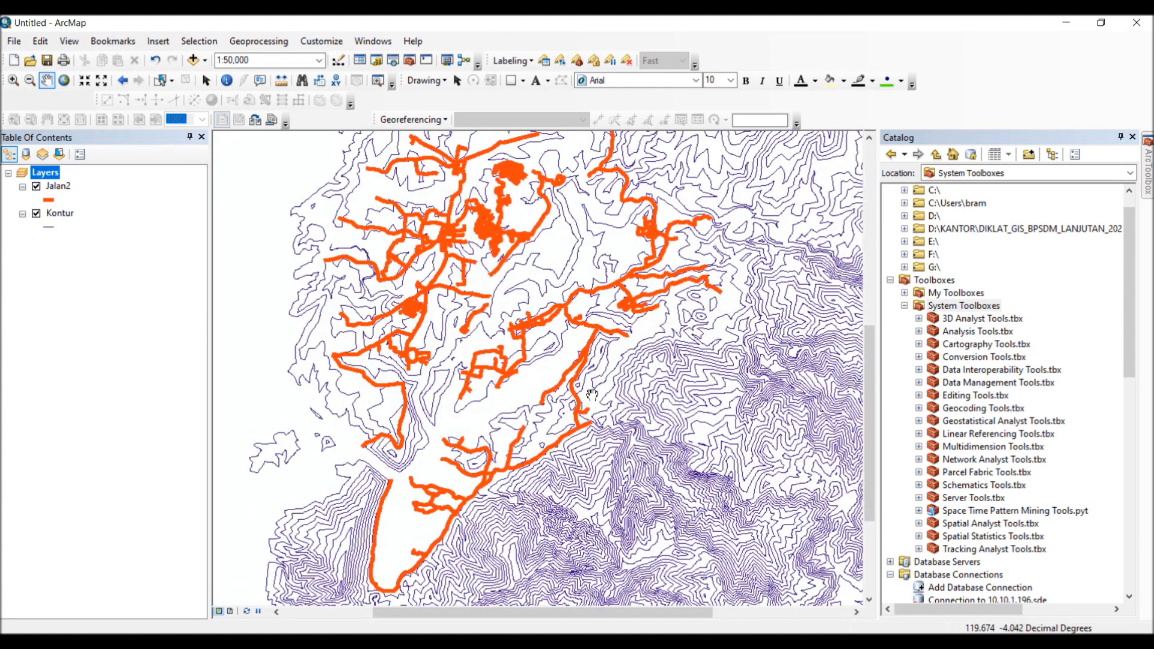
scroll(593, 421, down, 2)
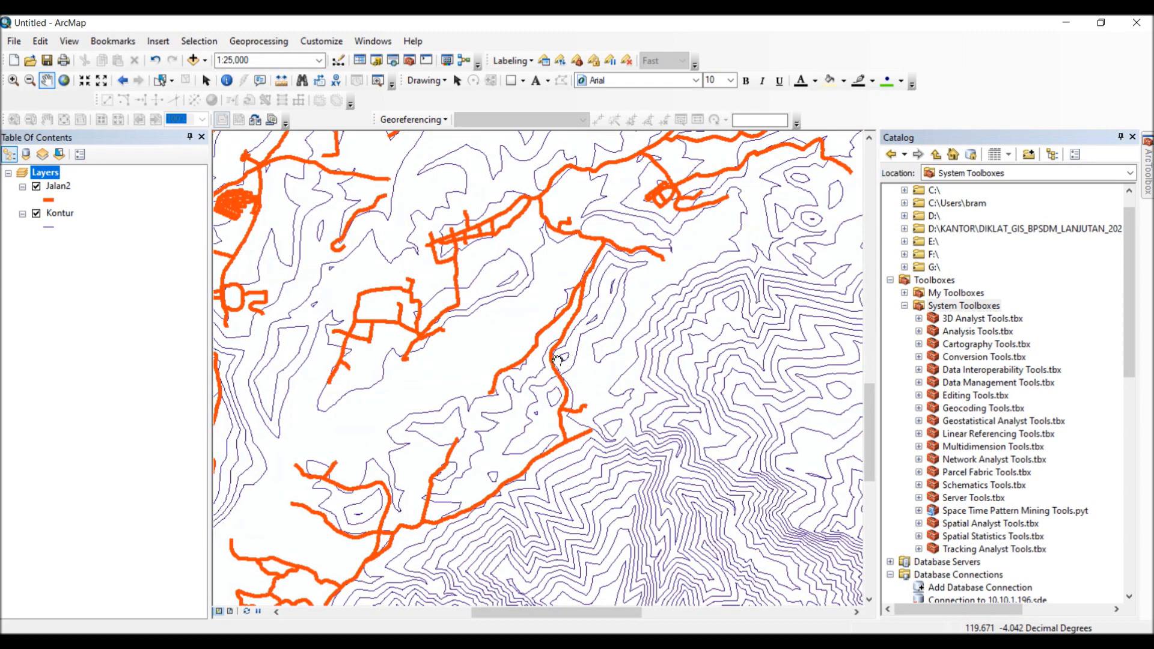
drag(553, 362, 619, 317)
scroll(559, 338, up, 2)
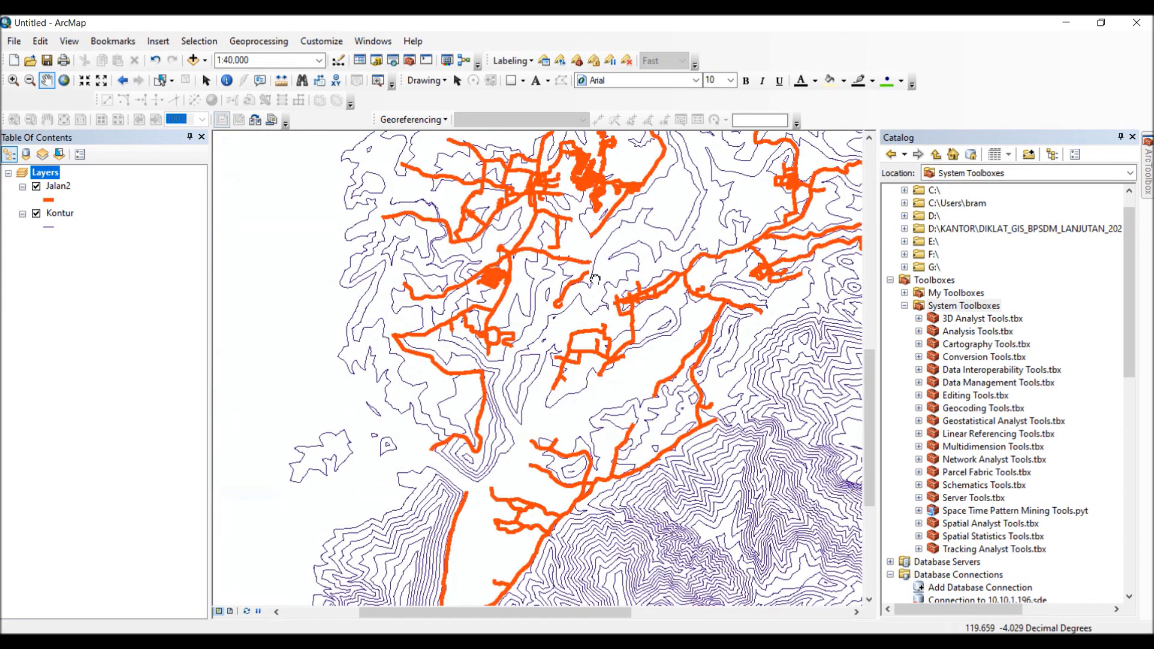
drag(594, 271, 513, 362)
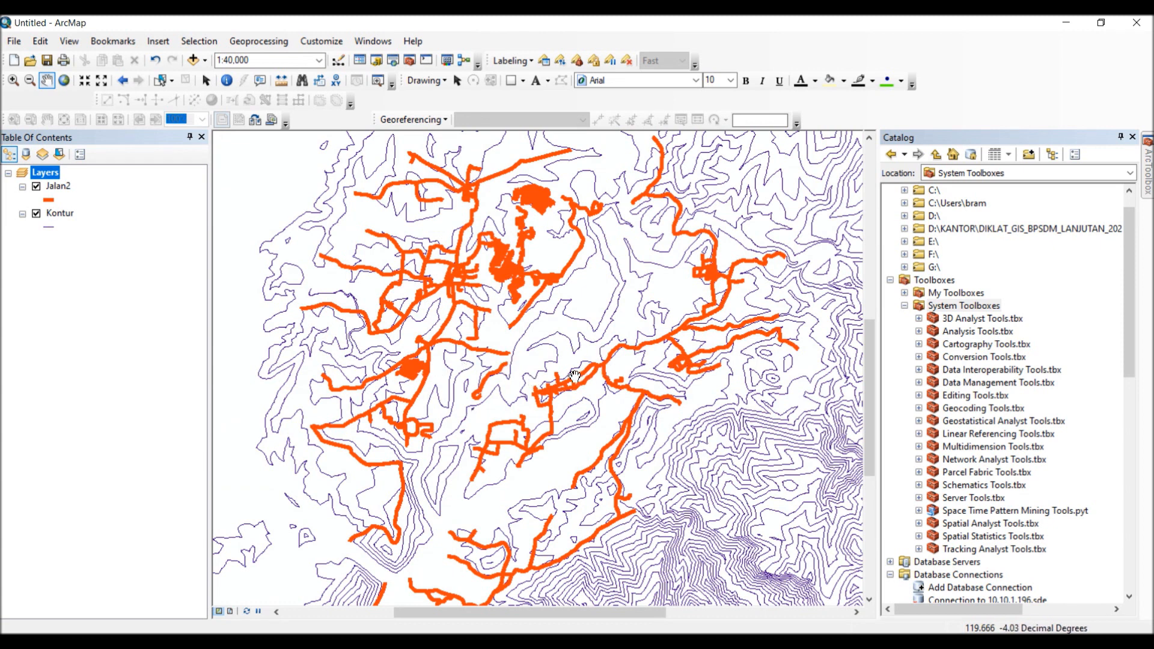
drag(603, 366, 528, 368)
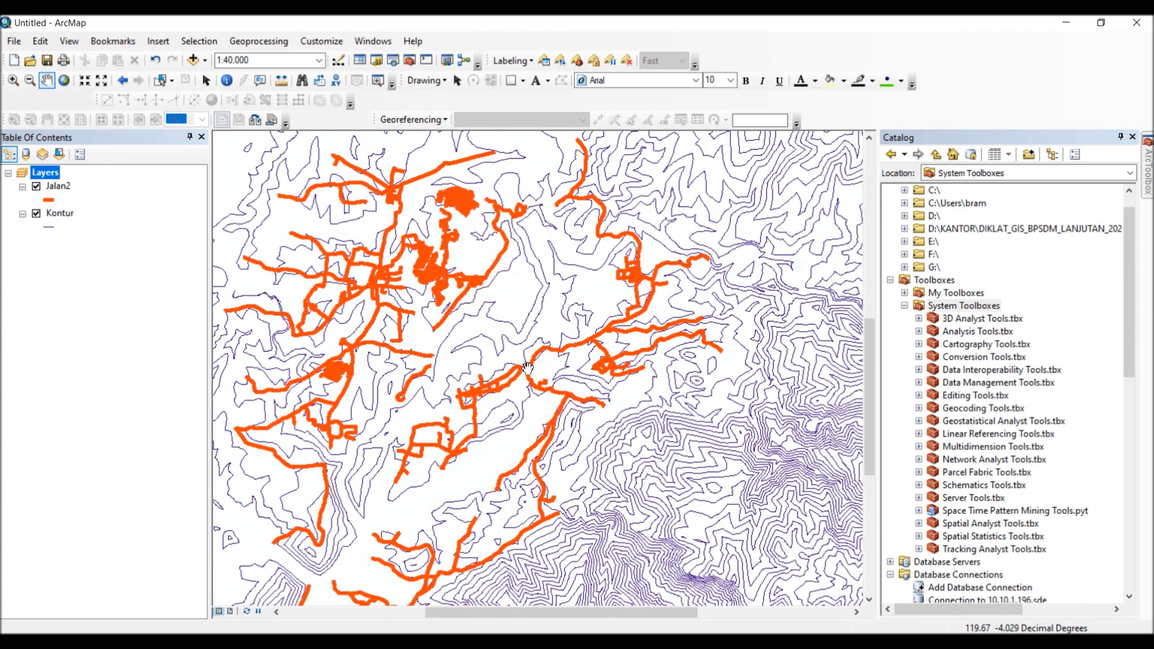
drag(479, 373, 558, 371)
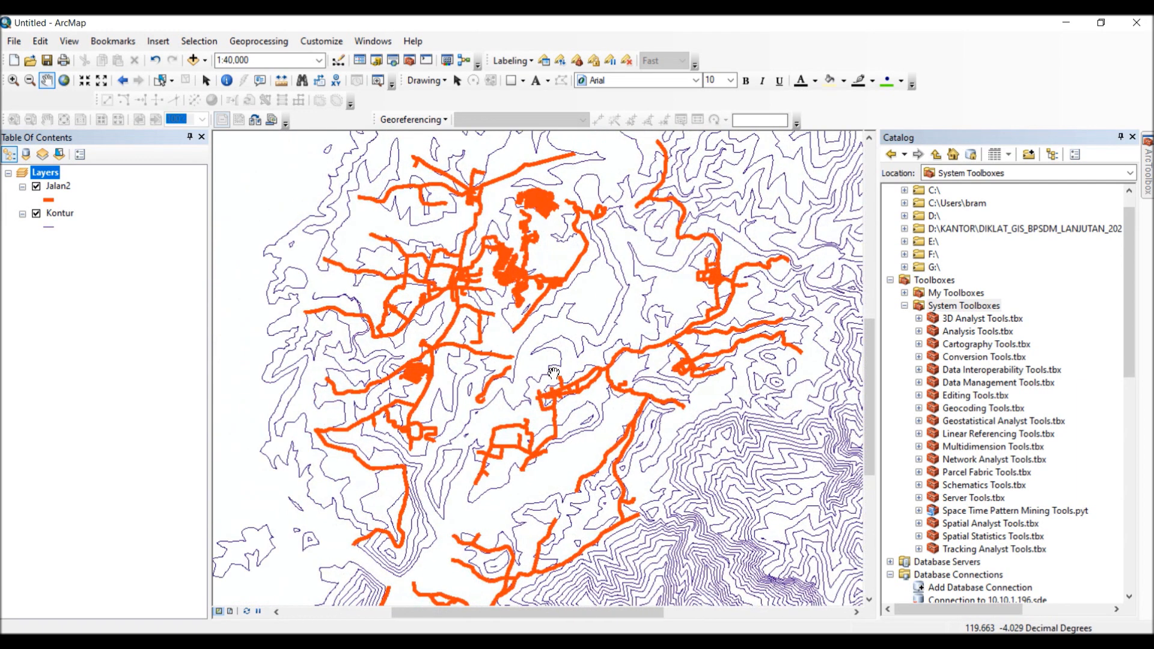
scroll(549, 350, up, 1)
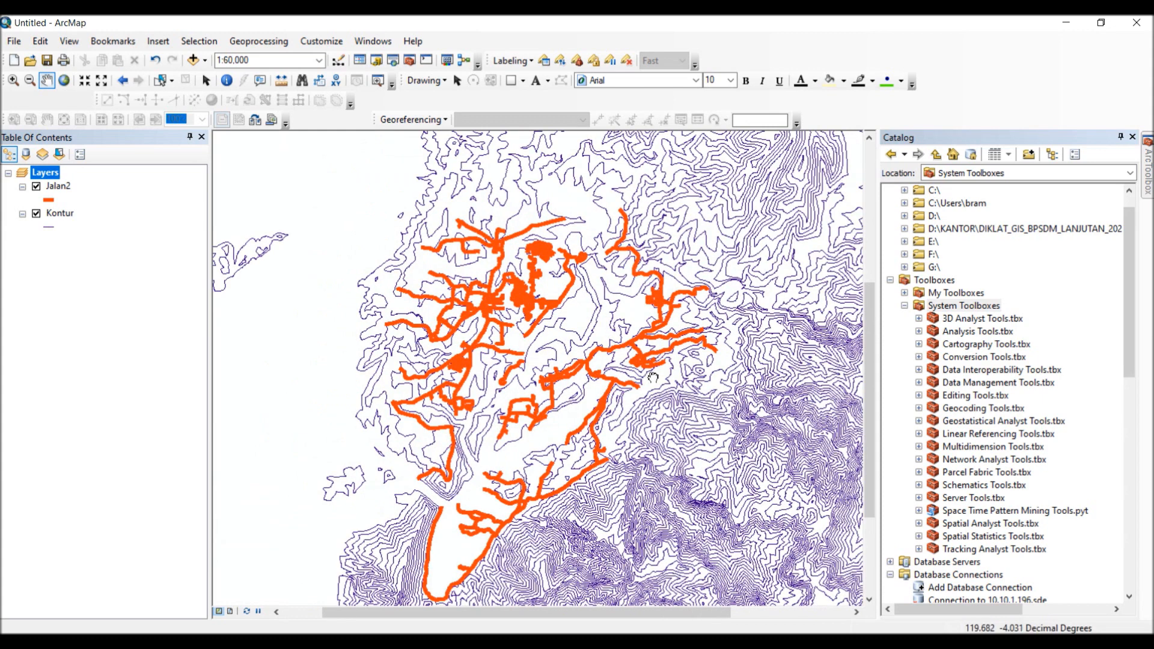
drag(654, 377, 595, 358)
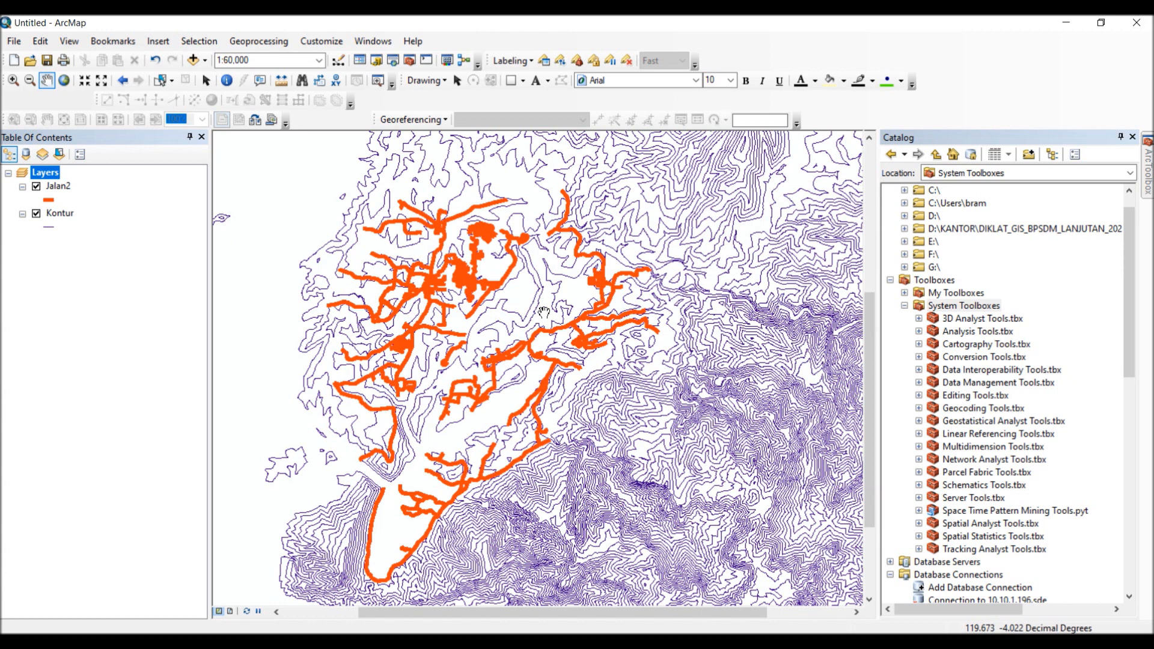
Review the VALKNT values in the Kontur layer's attribute table and close the table
right_click(71, 214)
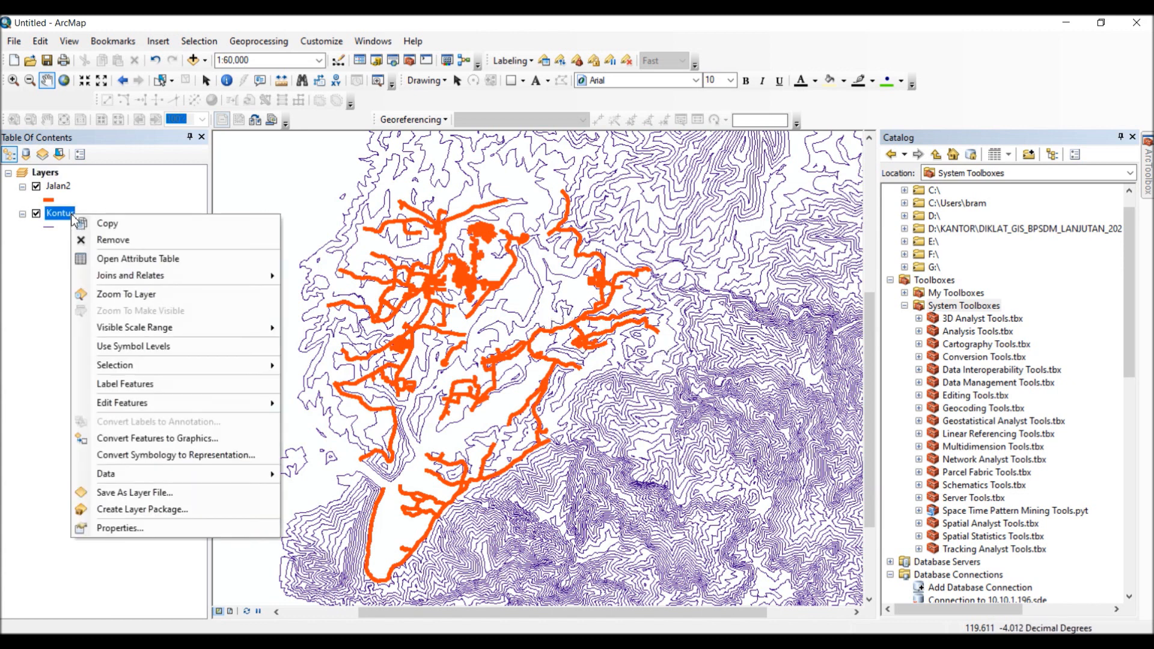
click(121, 258)
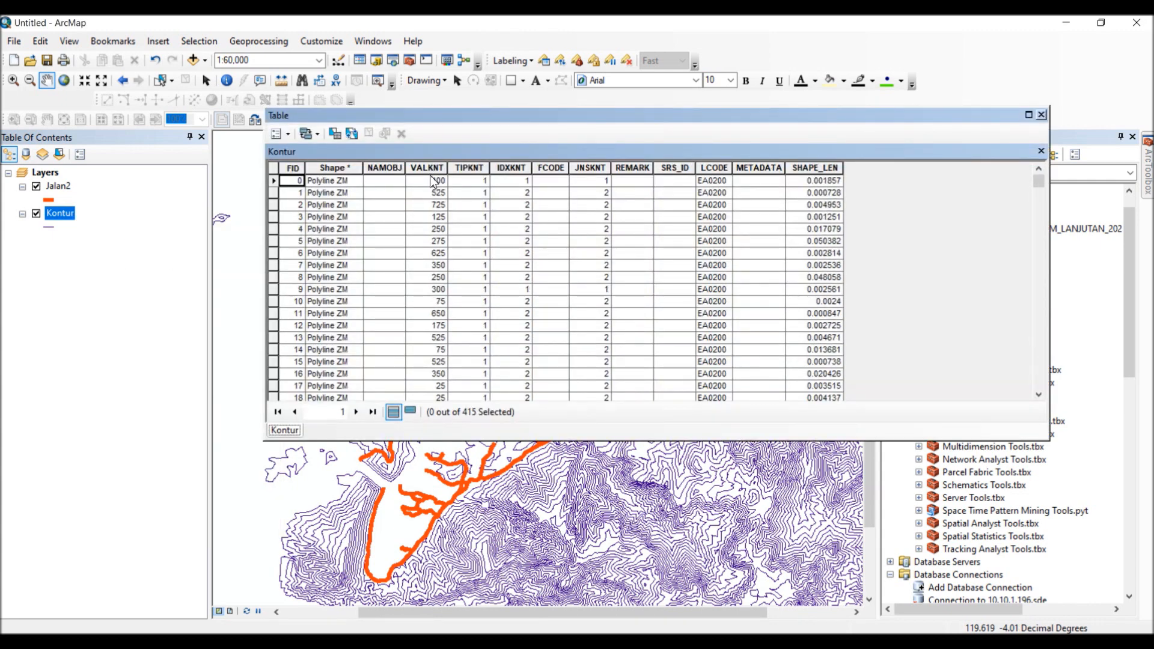
click(431, 168)
scroll(430, 259, down, 1)
scroll(428, 259, down, 20)
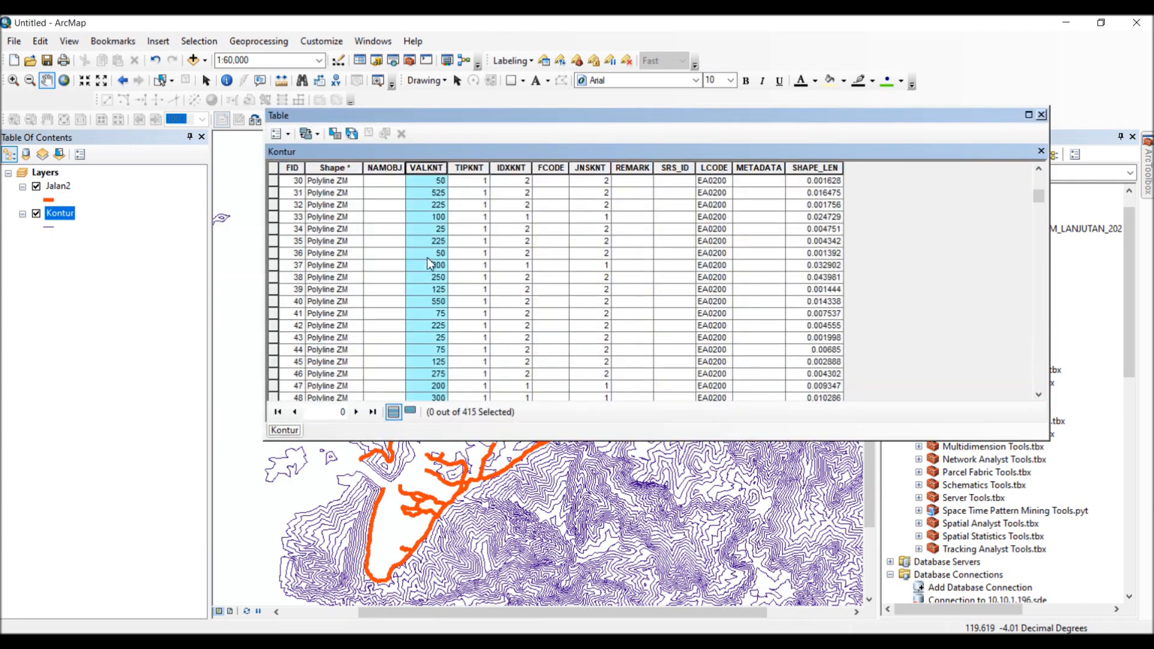
scroll(430, 265, down, 20)
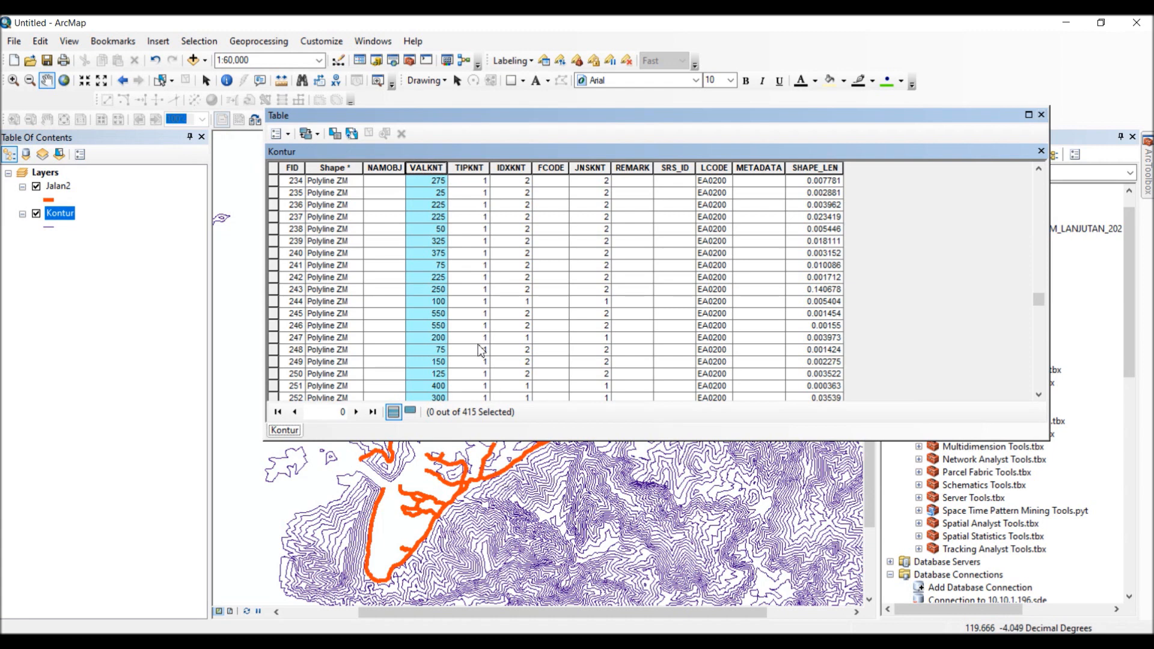
click(1042, 115)
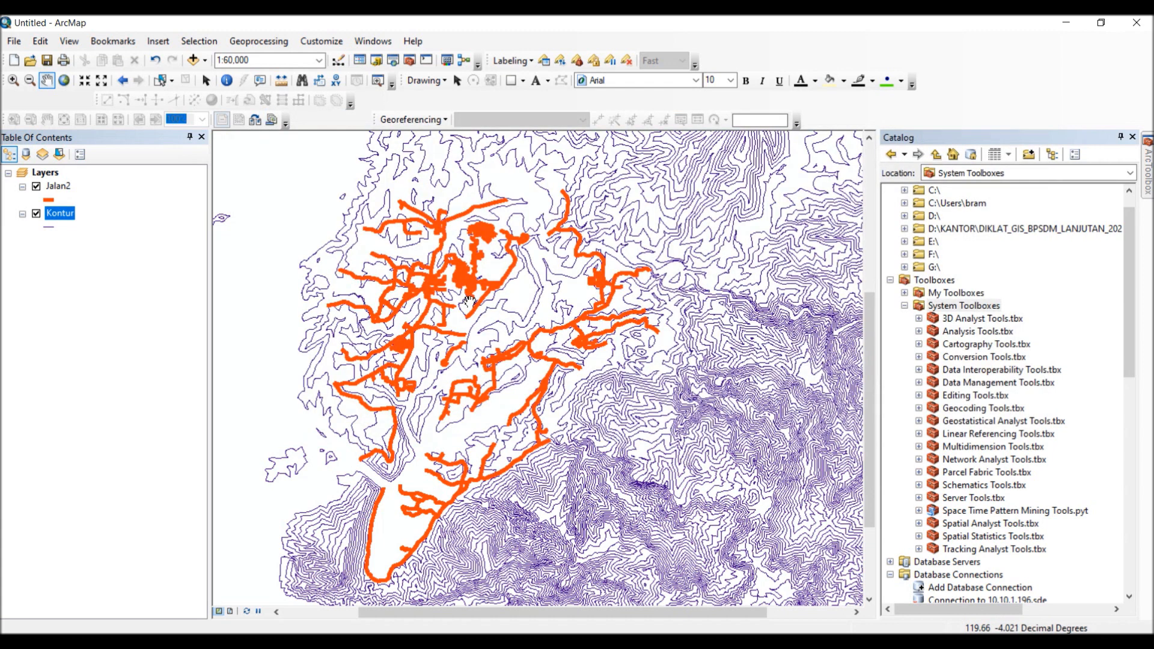
Review the Nm_Ruas road names in the Jalan2 layer's attribute table and close the table
ctrl+click(60, 186)
right_click(63, 189)
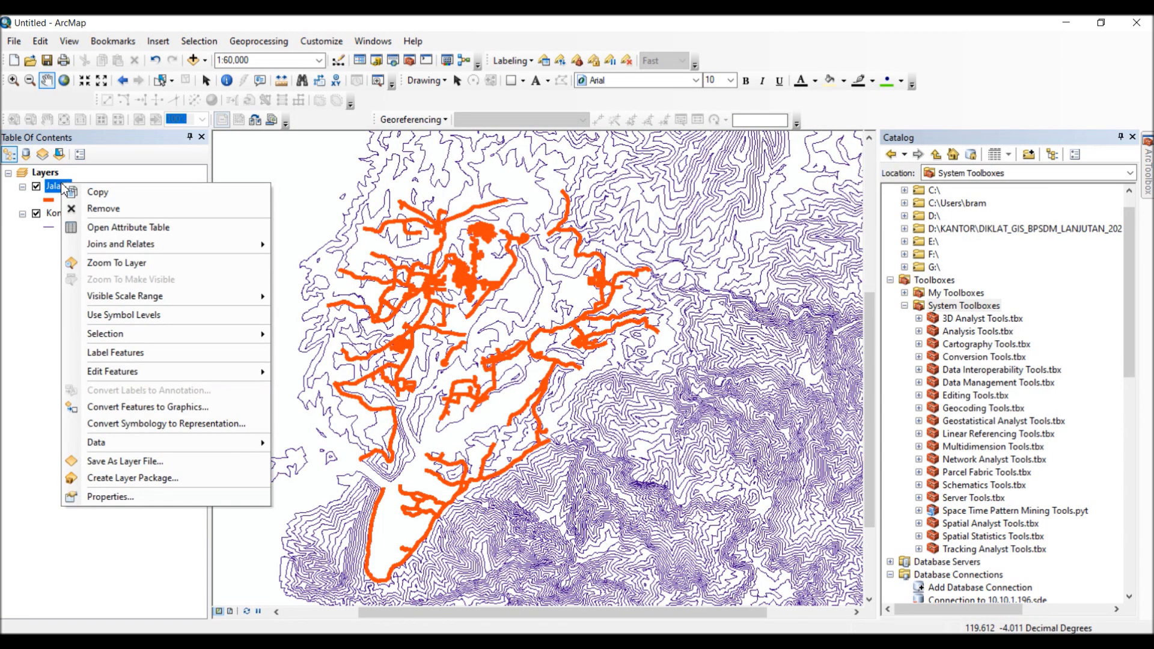
click(84, 226)
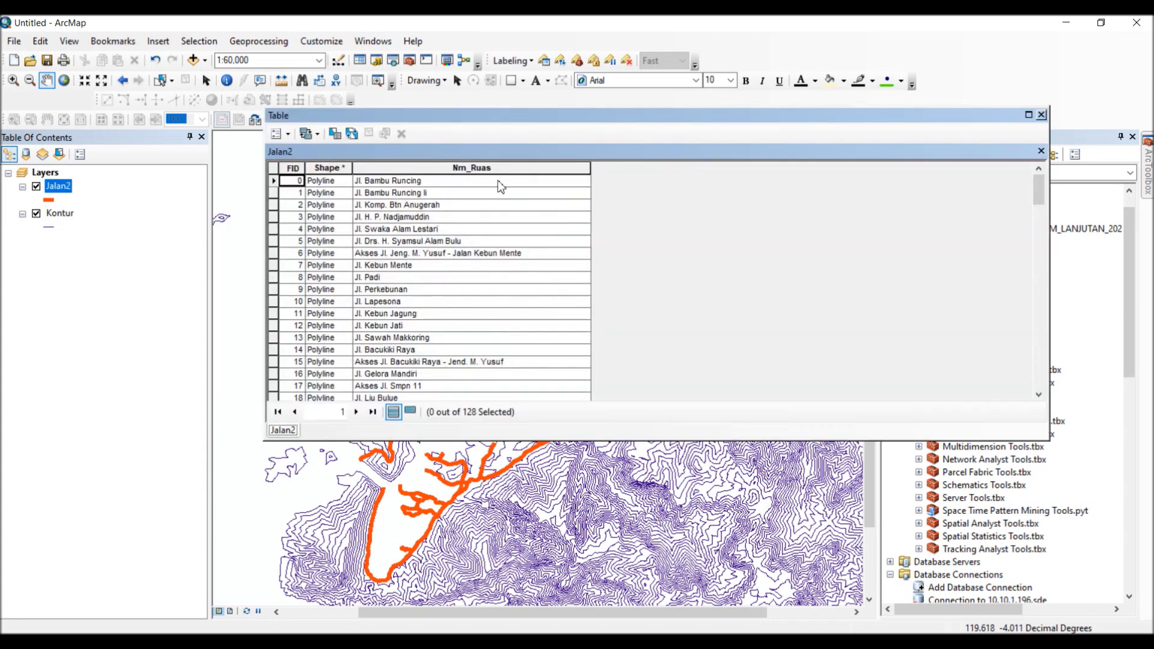
scroll(451, 273, down, 7)
scroll(451, 278, down, 11)
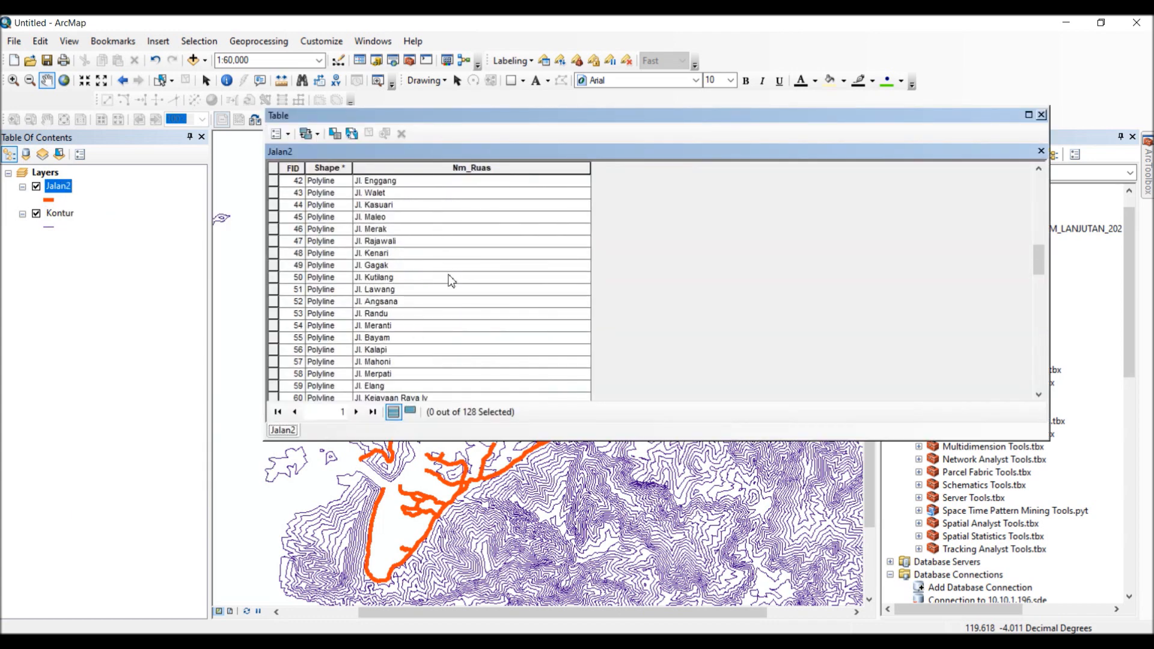
scroll(464, 286, up, 18)
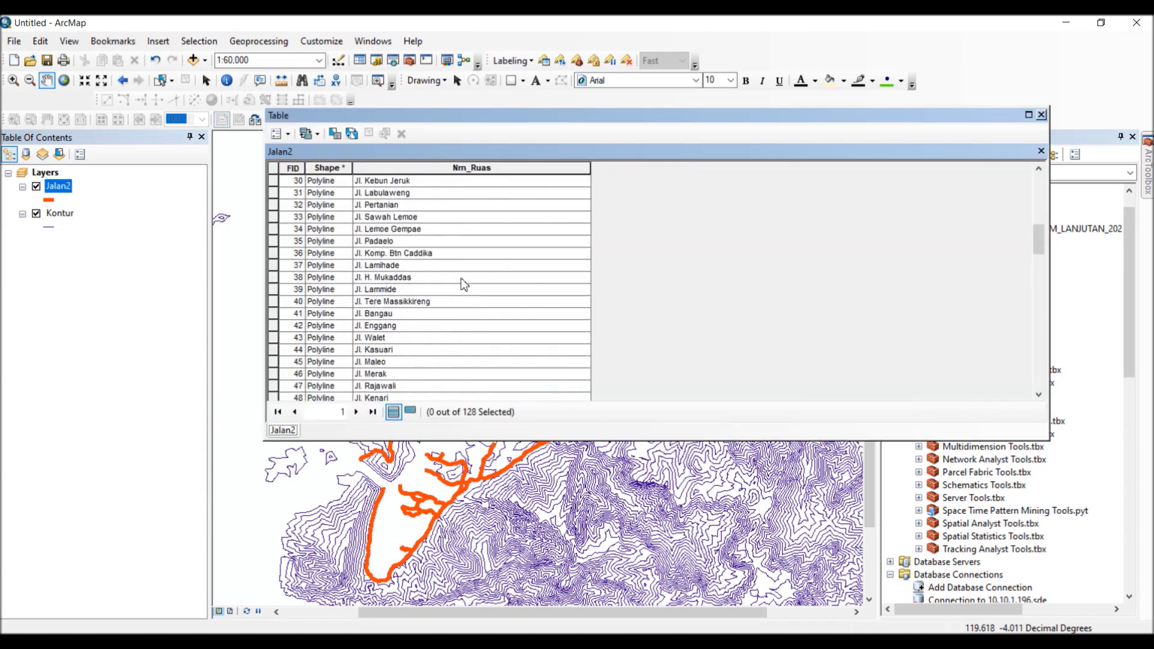
scroll(464, 284, down, 15)
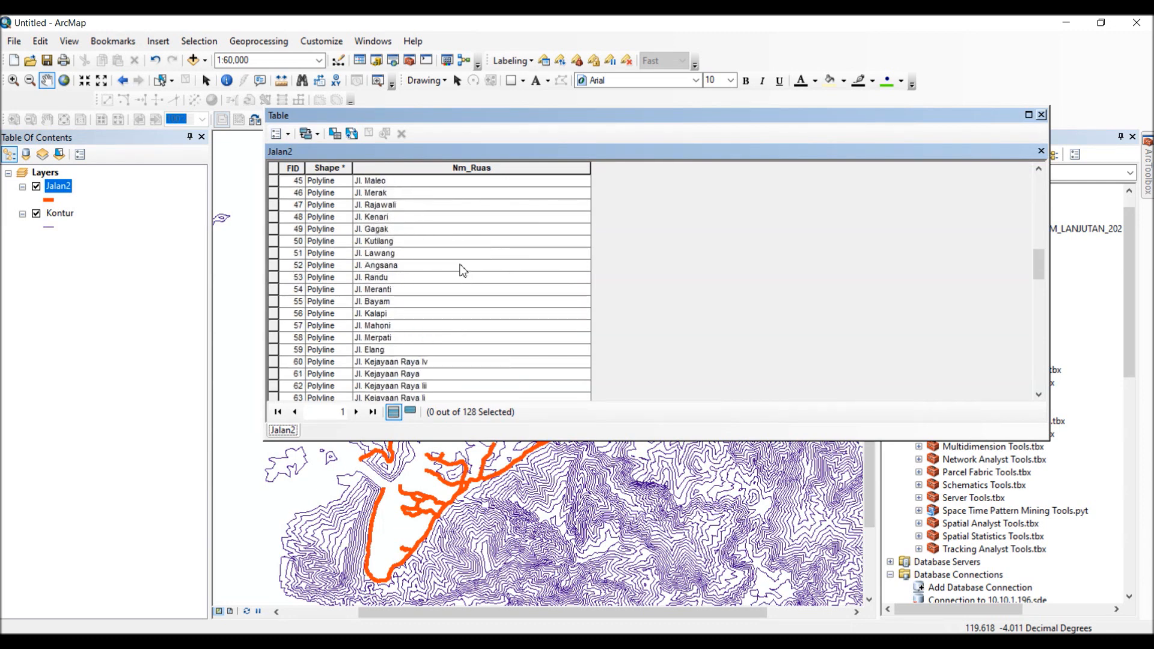
click(1041, 114)
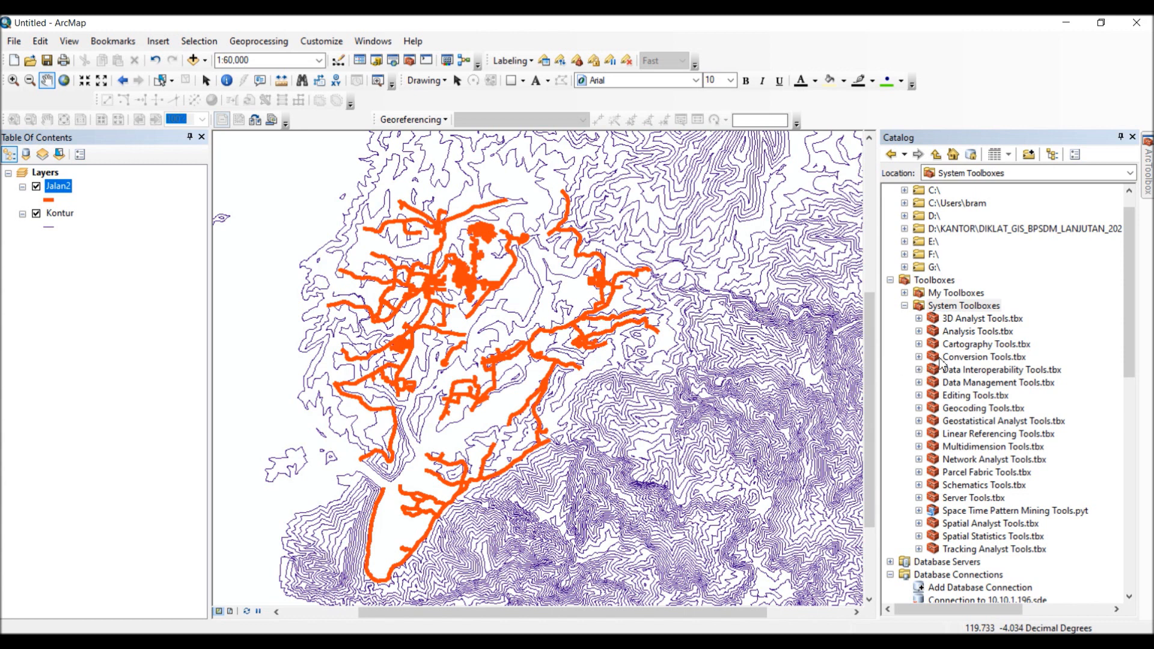
Start the Topo to Raster tool from the 3D Analyst raster interpolation tools and add Kontur as input feature data
click(918, 319)
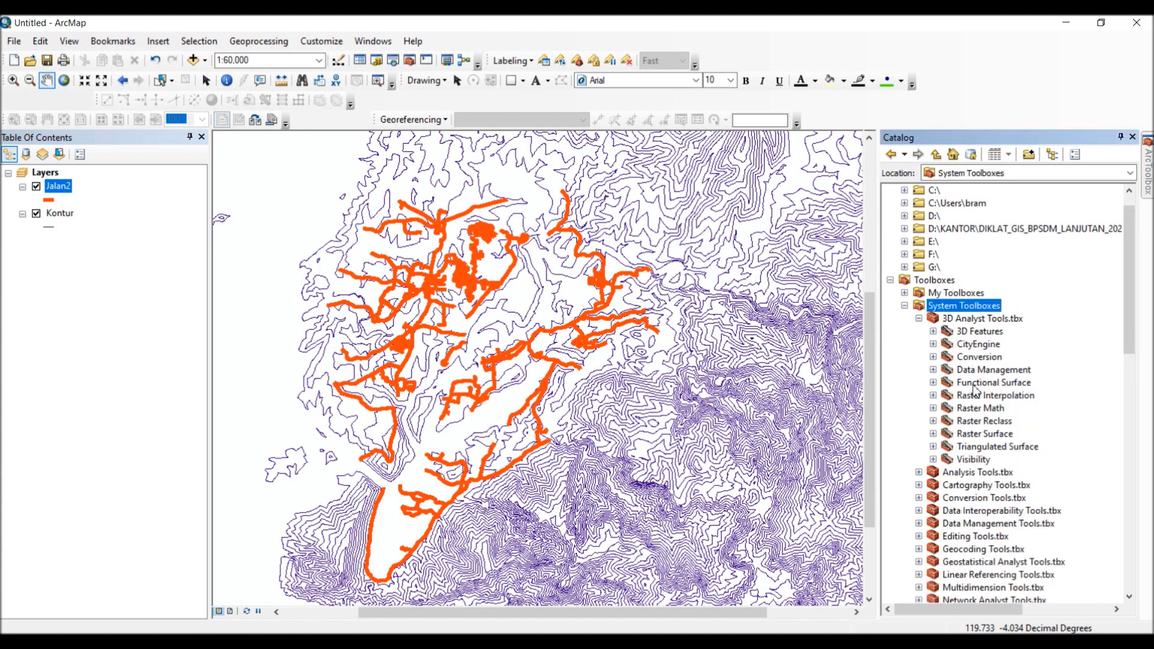
click(934, 395)
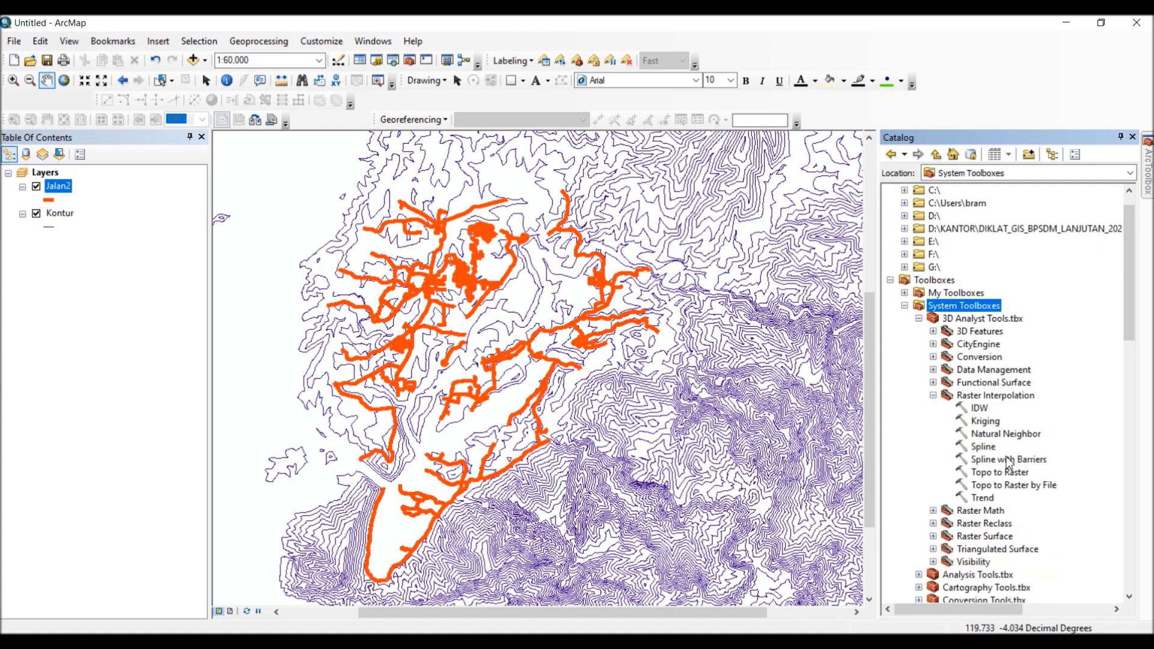
click(1005, 474)
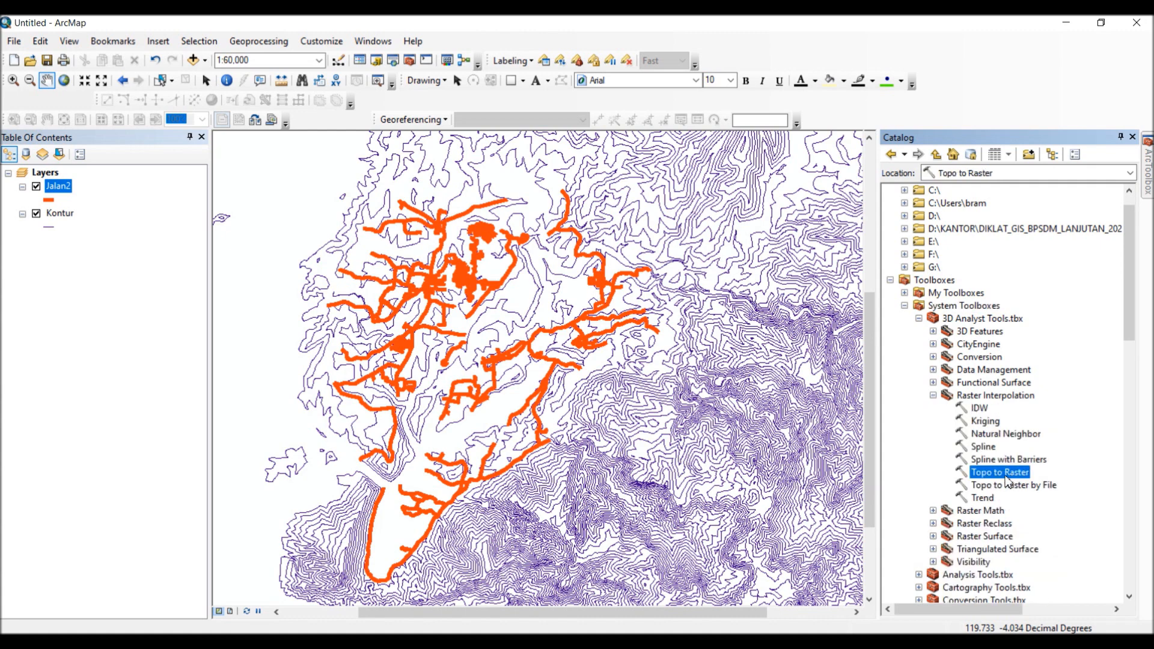
double_click(1005, 475)
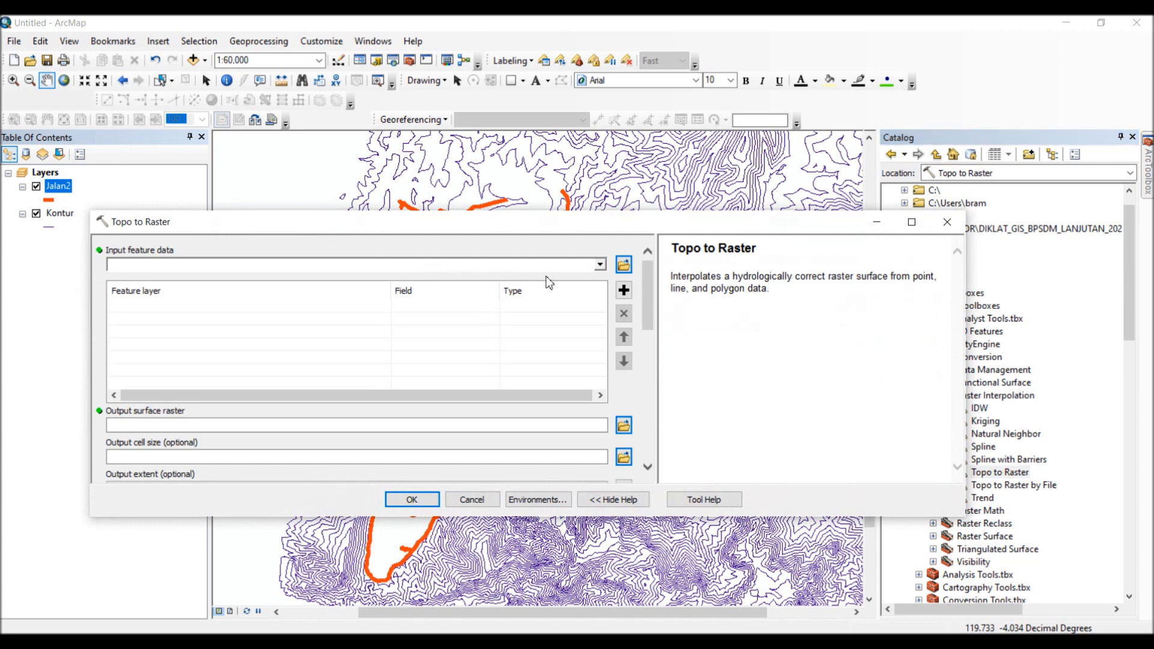
click(599, 264)
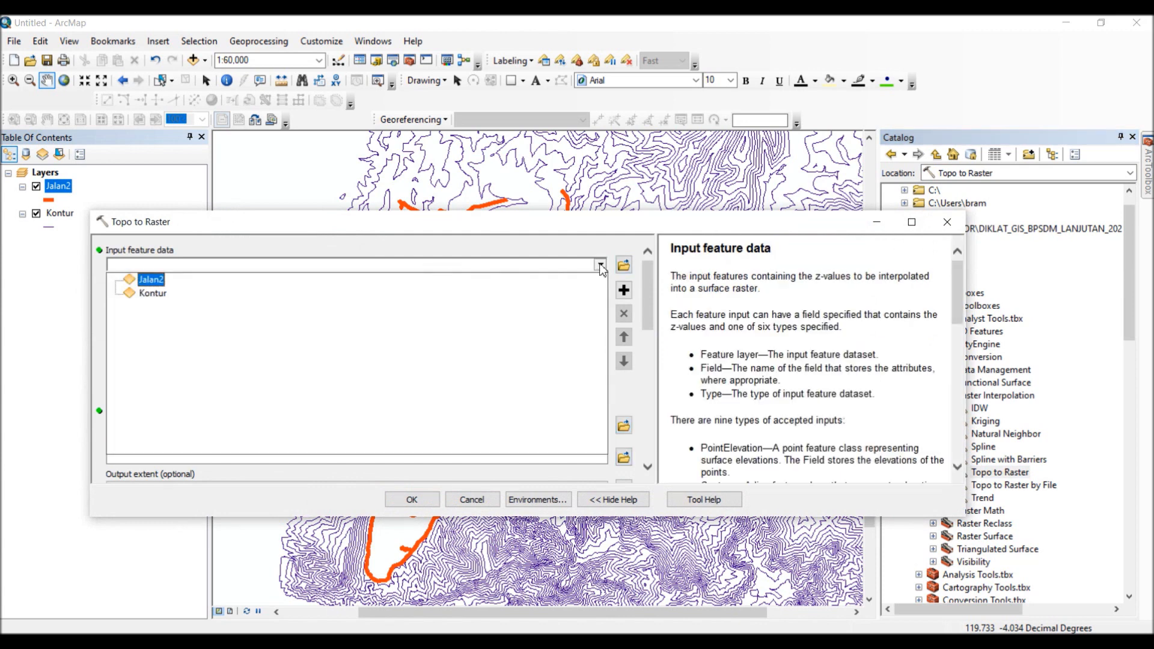
click(172, 291)
drag(247, 227, 316, 165)
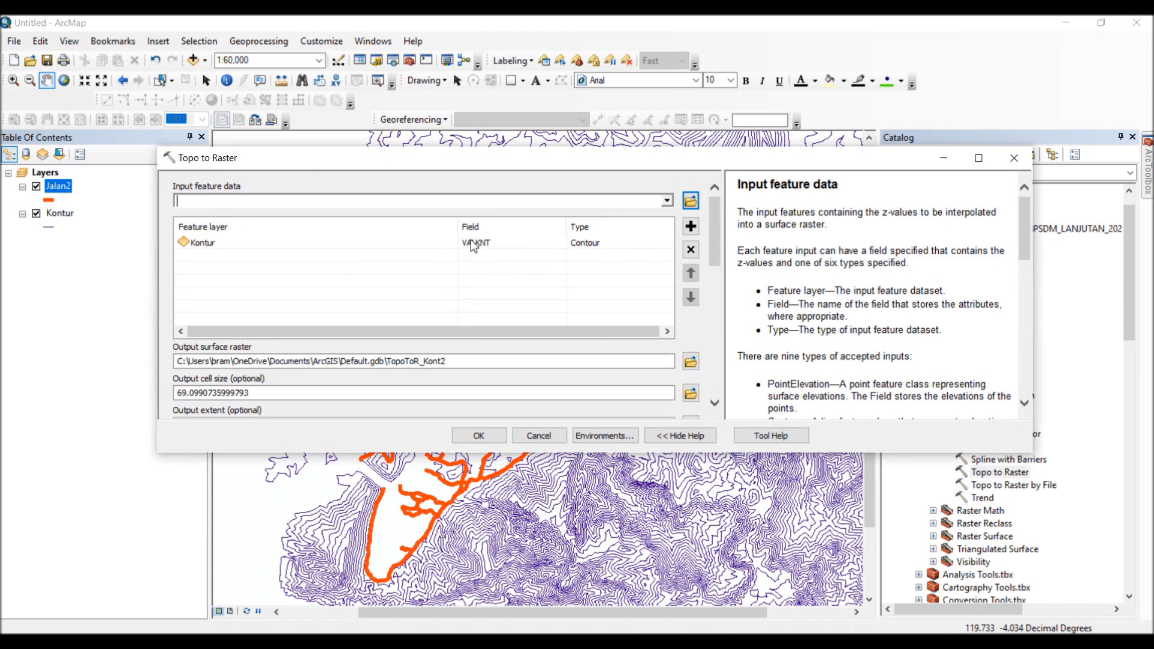
Set the Kontur input's elevation field to VALKNT and its type to Contour
click(491, 243)
click(560, 244)
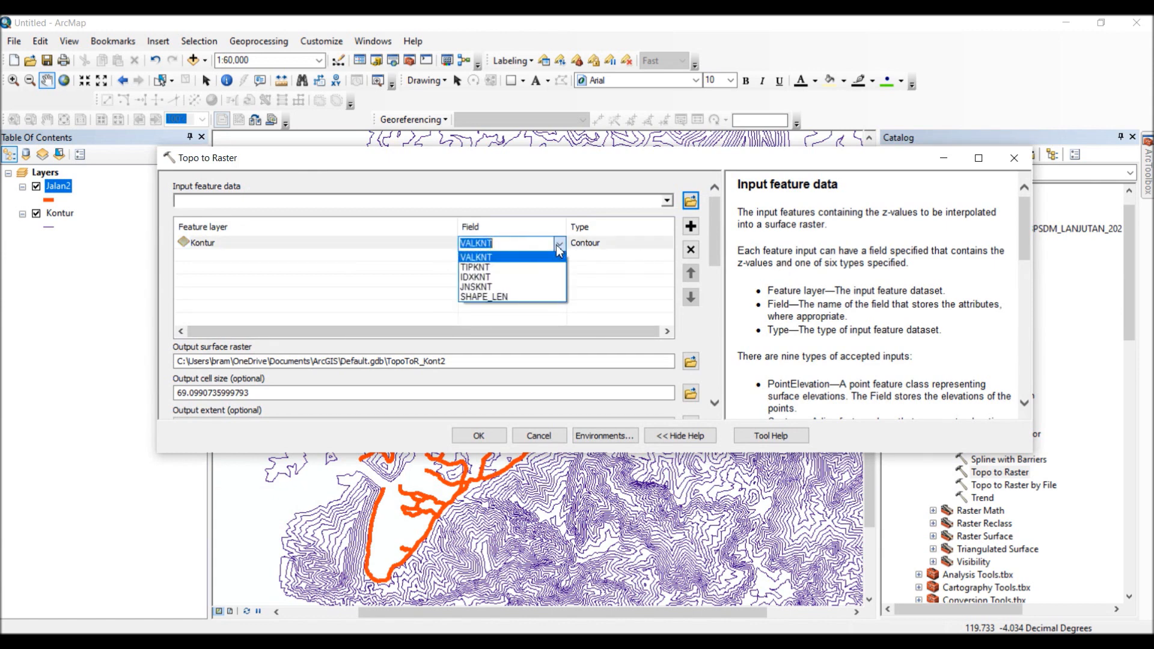
click(508, 259)
click(619, 243)
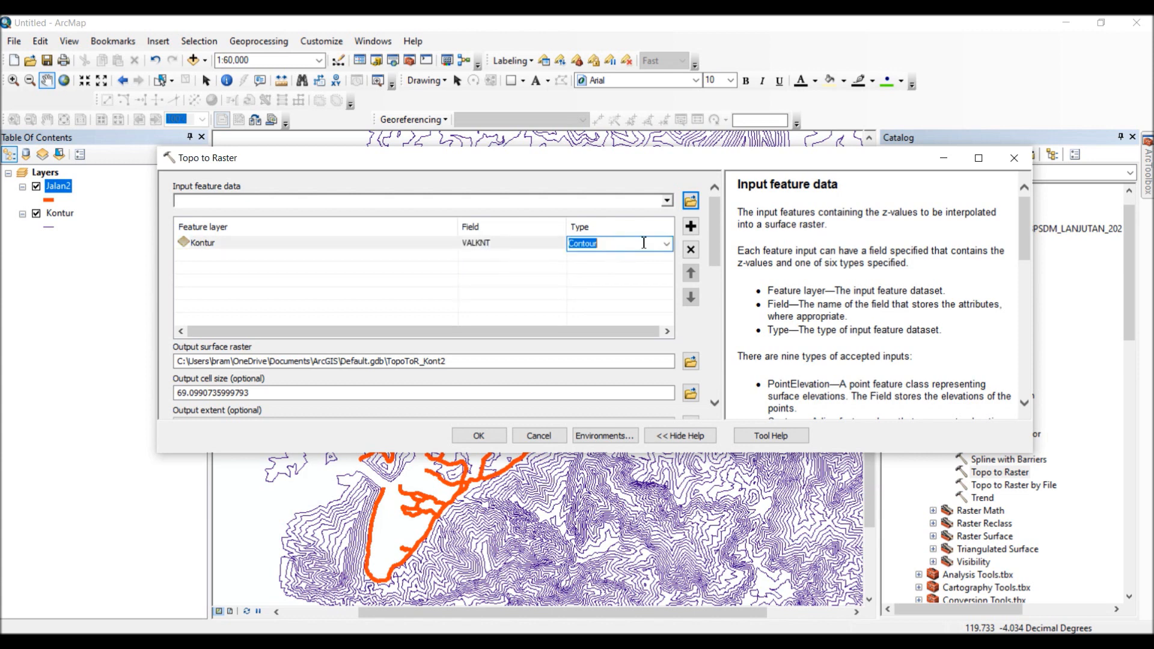
click(664, 246)
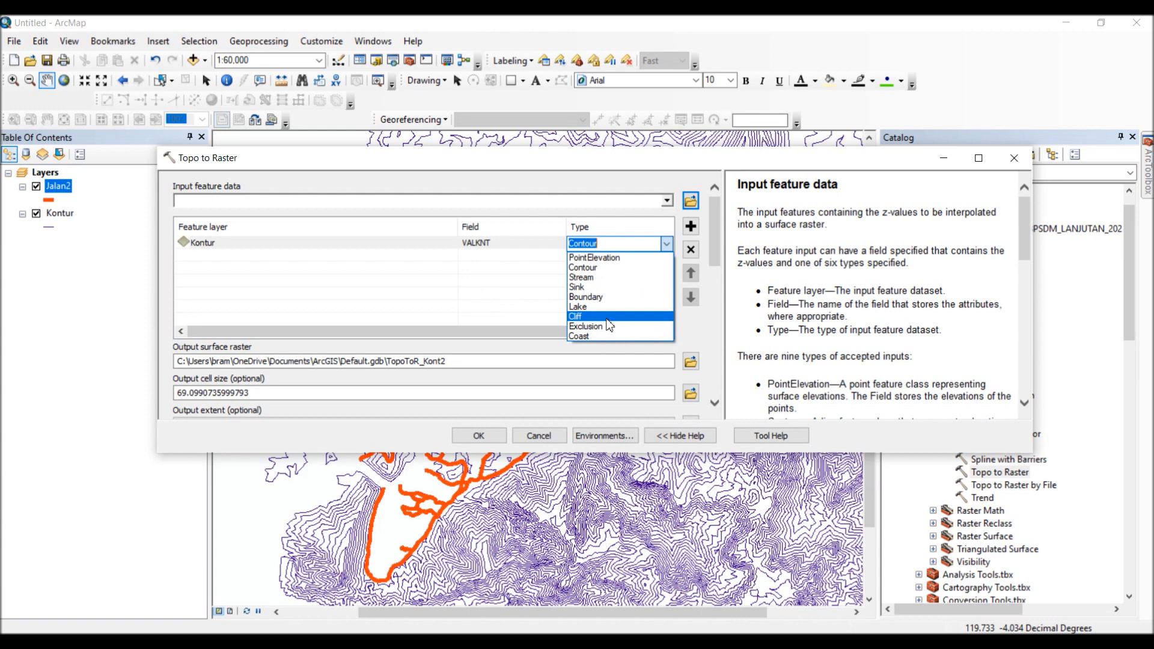
click(612, 269)
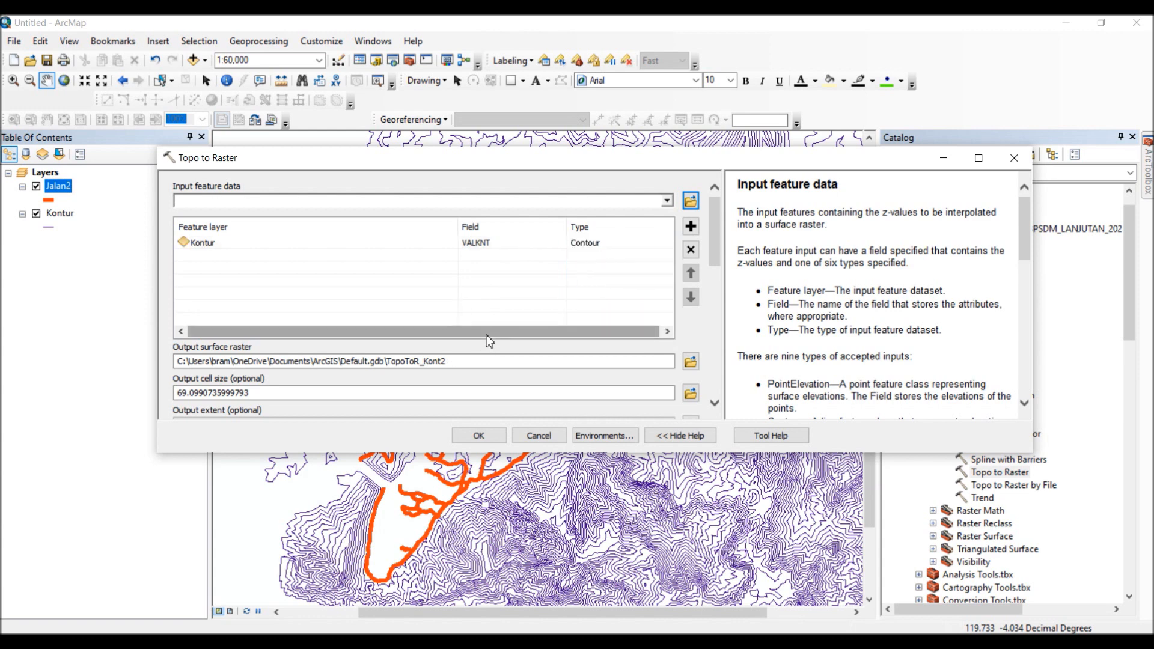
Set the output surface raster to Topografi.tif in the D:\GEO2004_temp folder
click(472, 362)
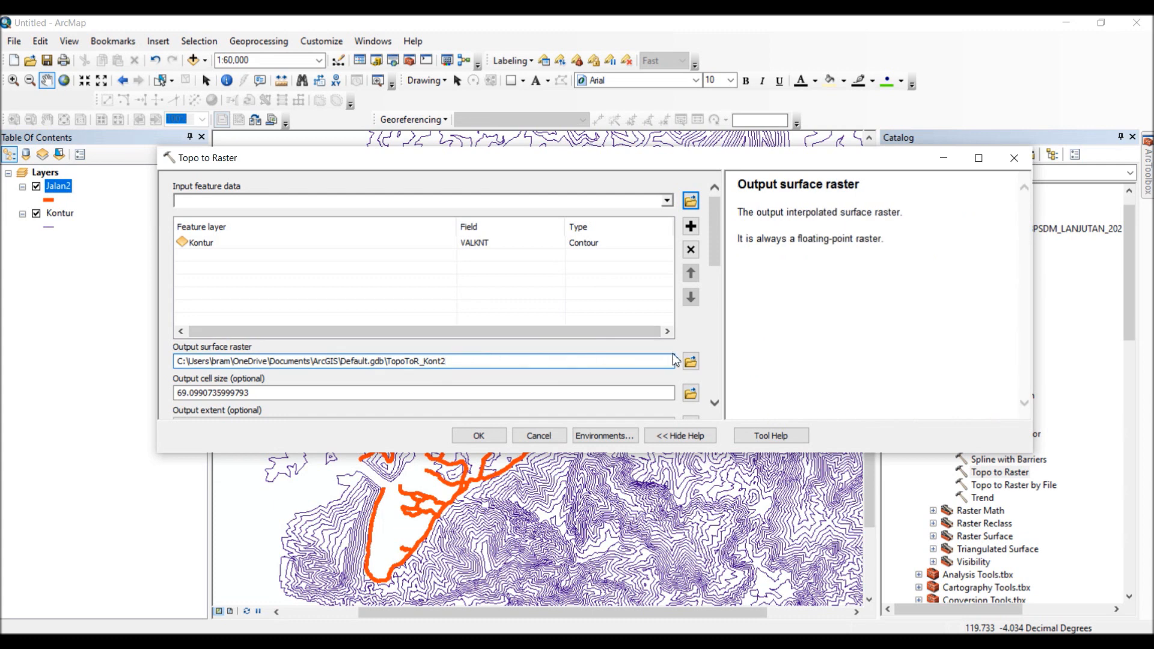
click(690, 362)
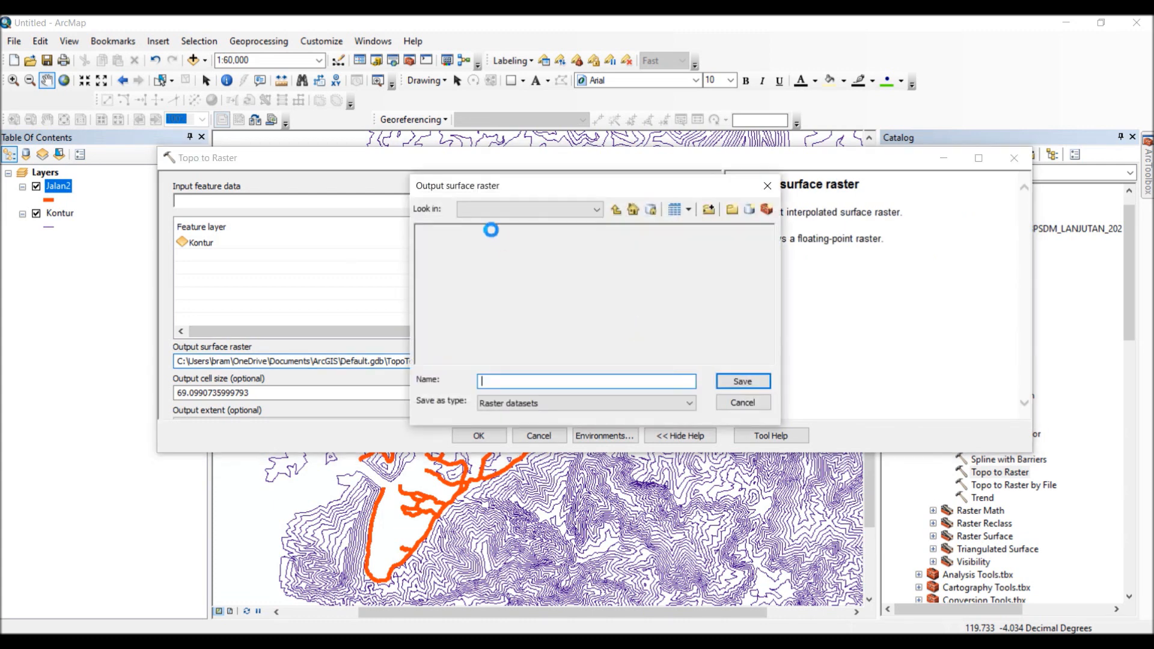
click(514, 211)
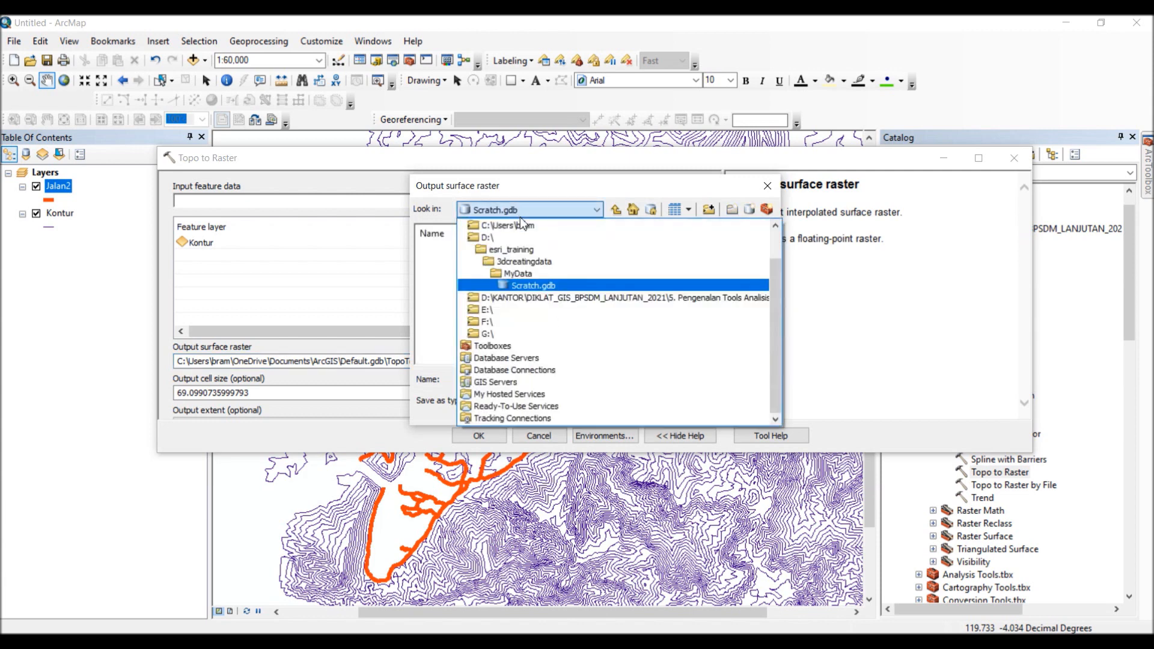
click(515, 239)
scroll(477, 337, down, 4)
double_click(461, 321)
click(526, 385)
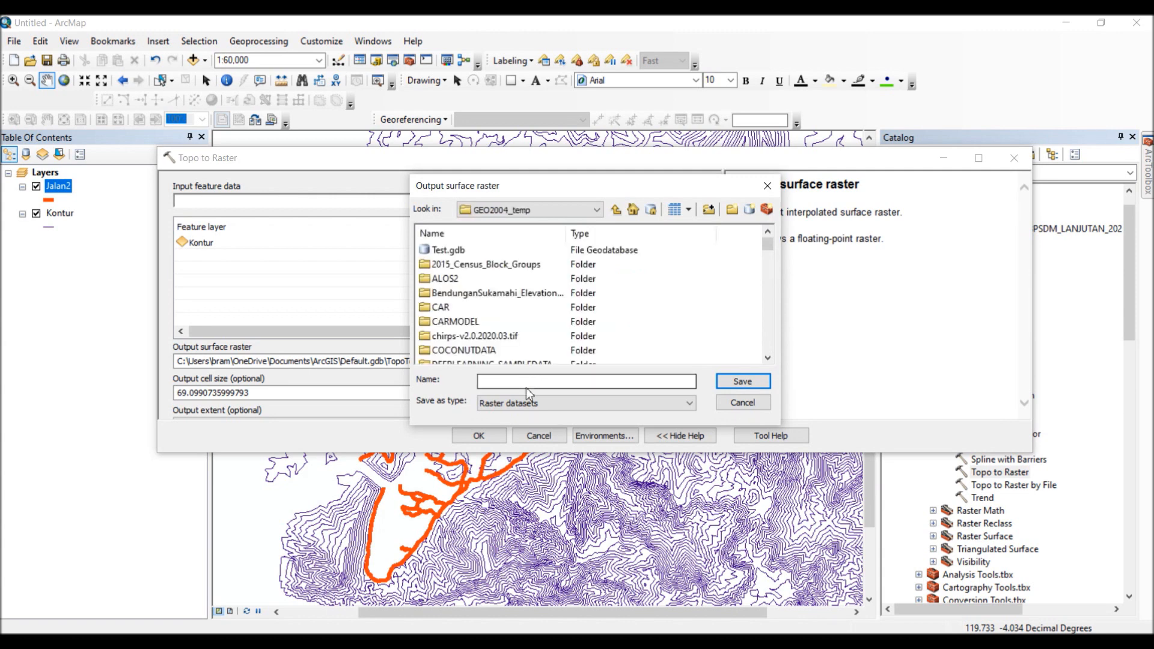
text(Topografi.tif)
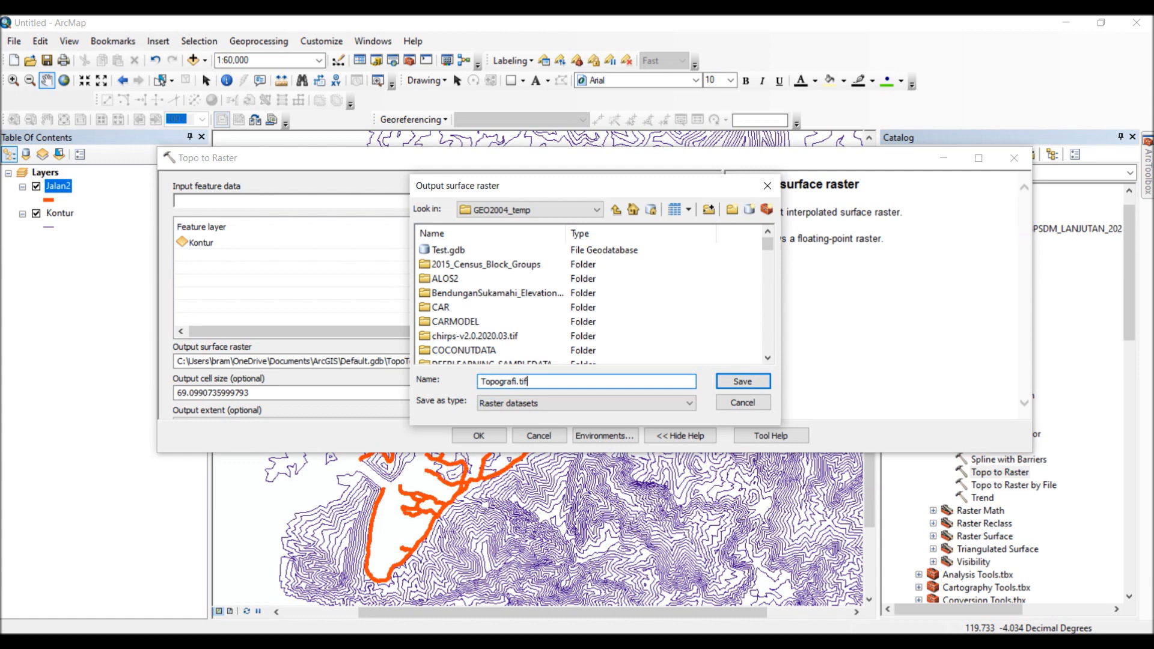
click(727, 383)
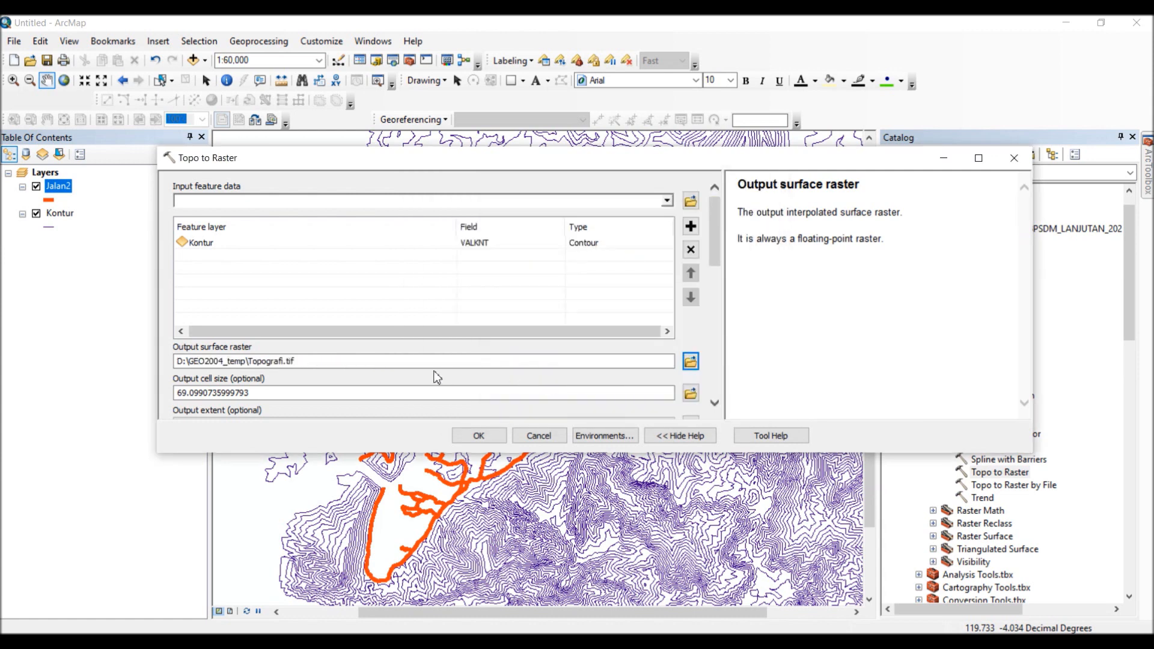
Set the output cell size of the surface raster to 10
scroll(719, 276, down, 5)
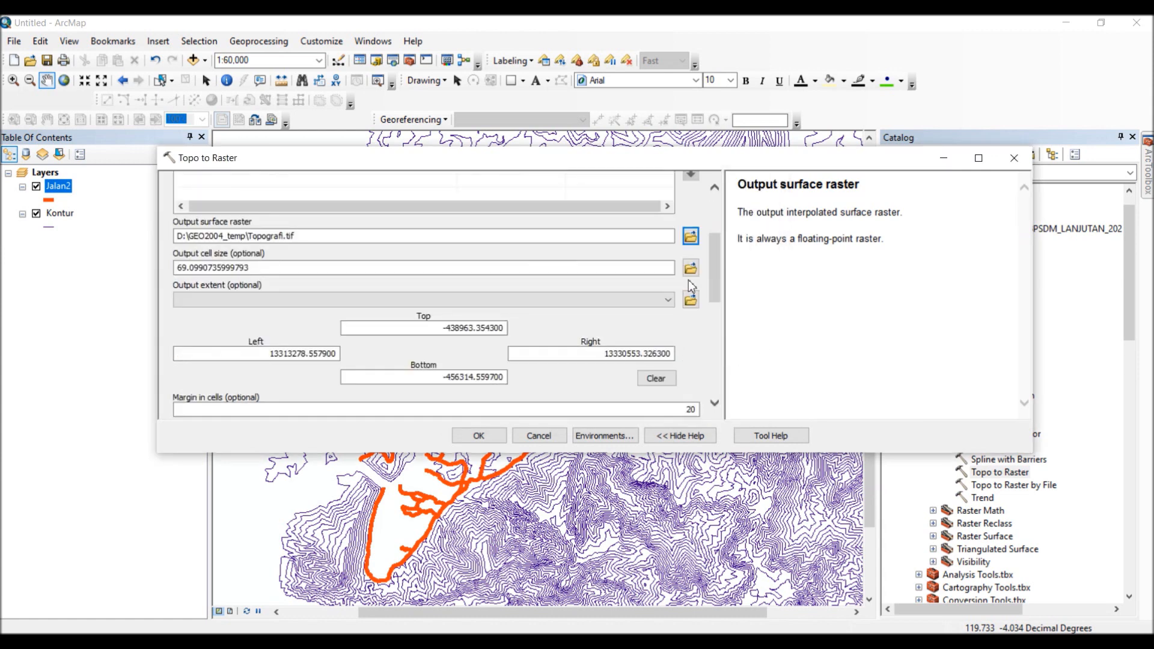
click(274, 266)
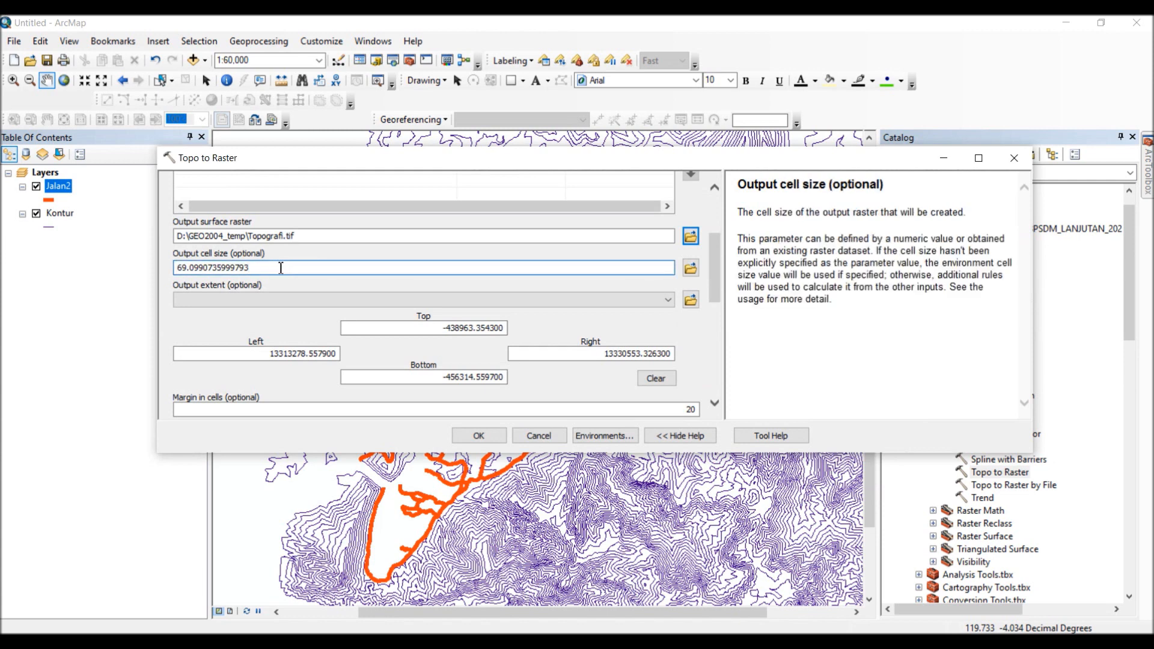
drag(281, 268, 135, 270)
text(10)
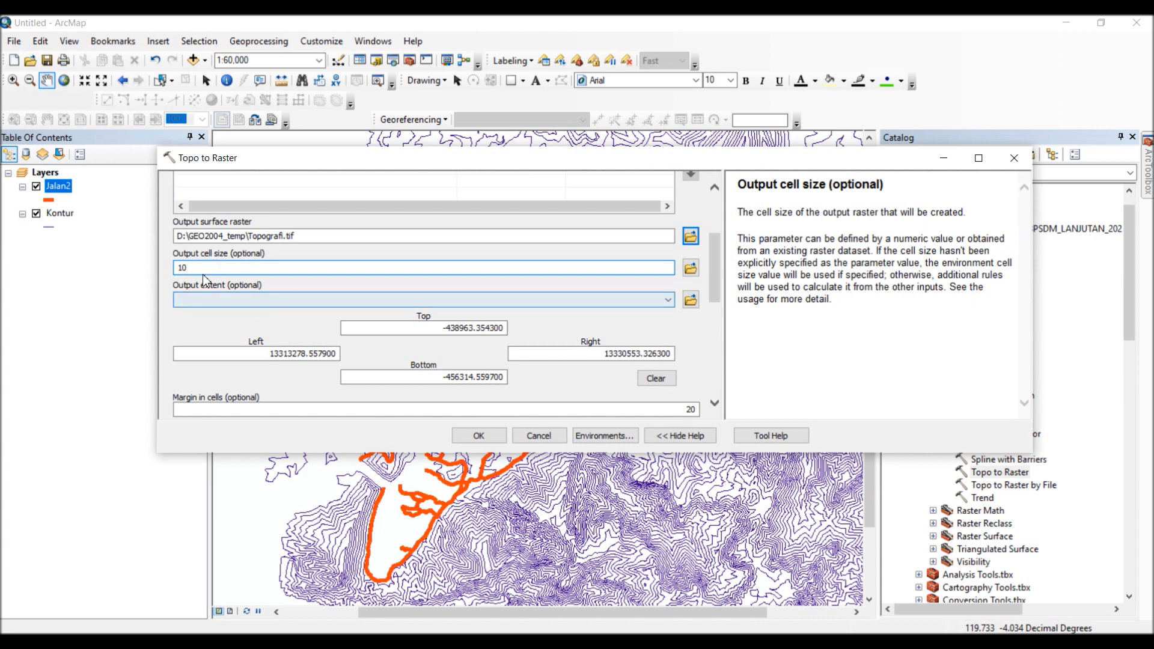
drag(203, 269, 169, 265)
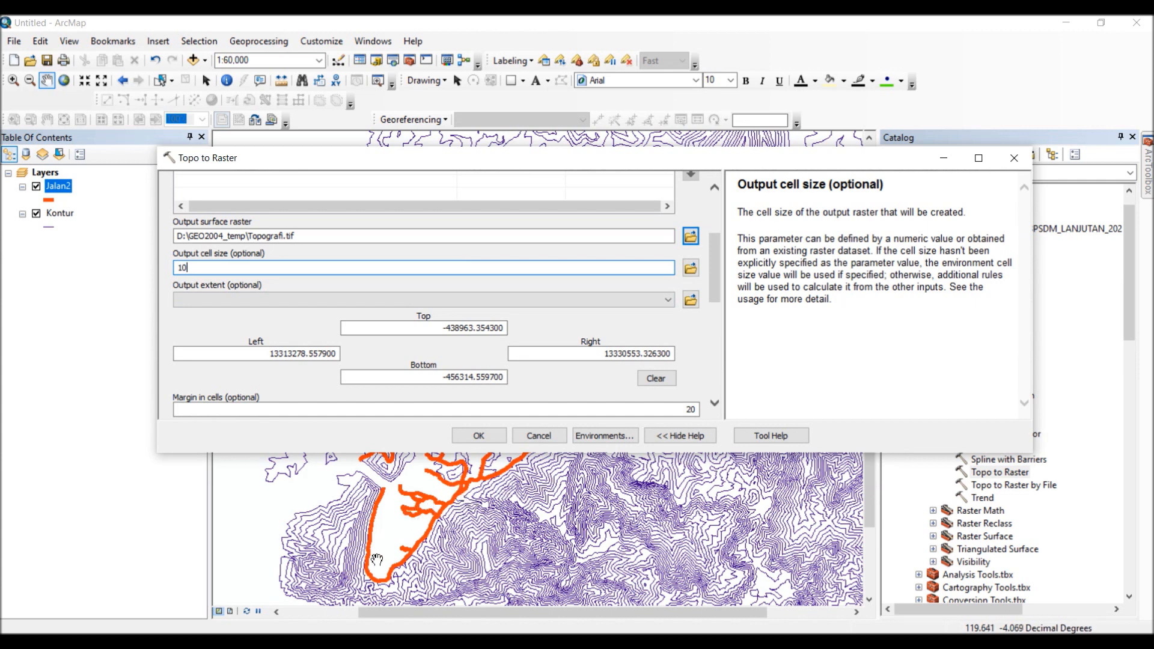
Check the road area on the map and set the output extent to Same as layer Jalan2
drag(489, 162, 980, 399)
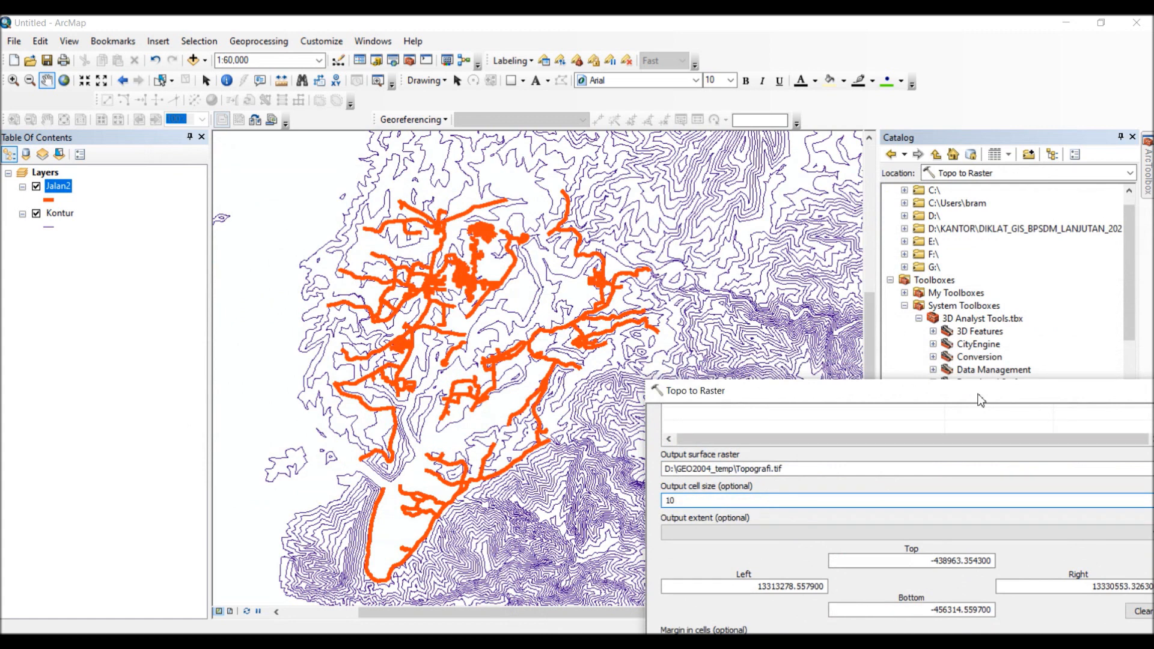
drag(981, 400, 928, 377)
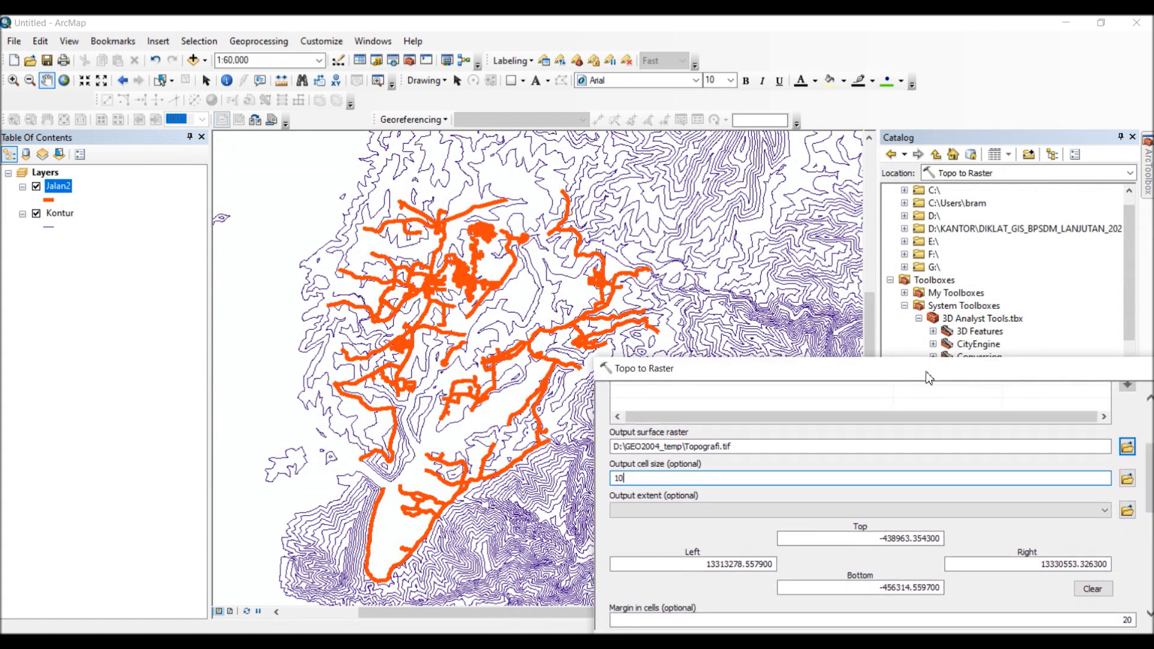
drag(929, 378, 875, 330)
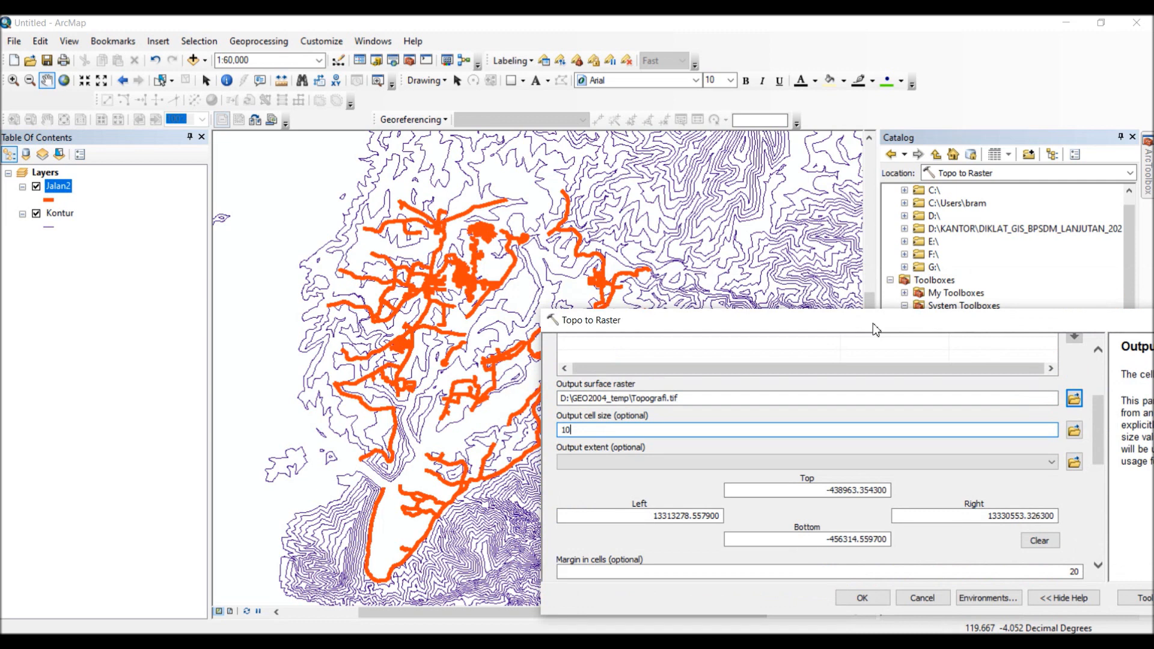
drag(875, 330, 686, 195)
click(757, 329)
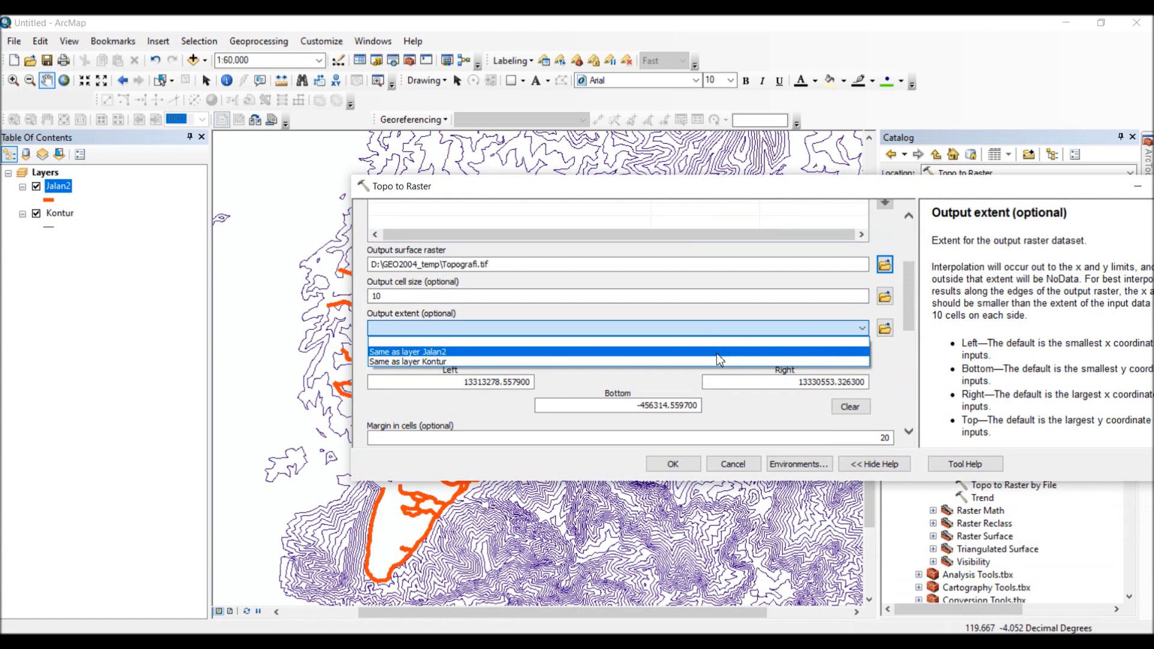
click(717, 354)
Review the remaining optional Topo to Raster parameters, from the cell margin and z limits to drainage enforcement, iterations and tolerances
drag(908, 324, 910, 363)
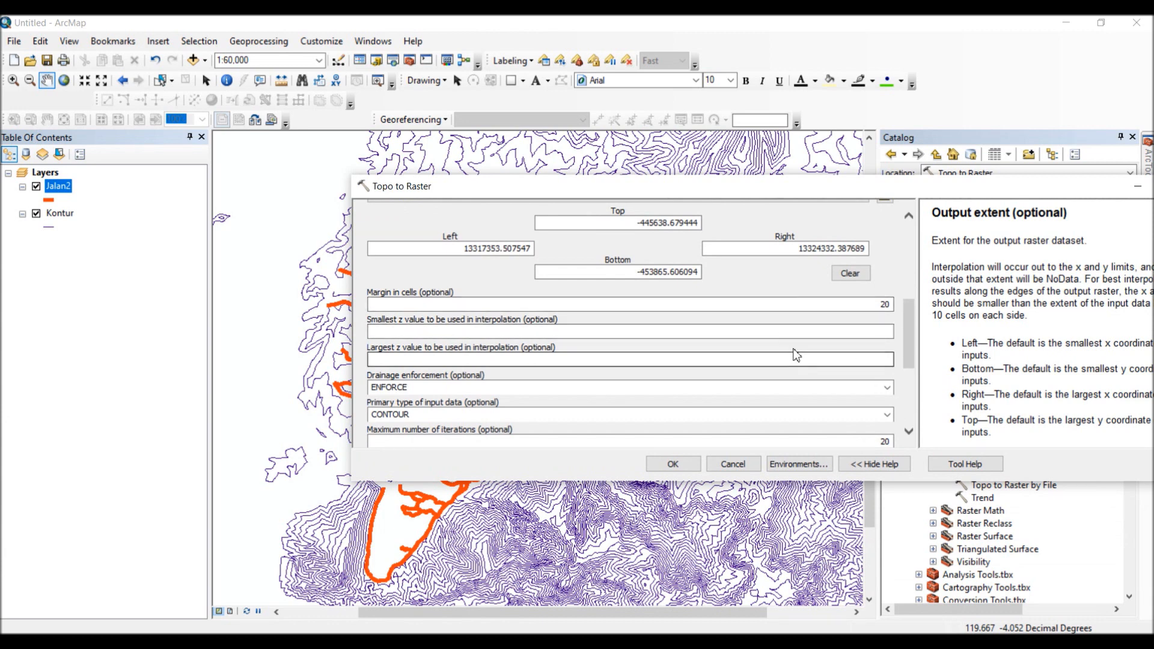
mouse_move(911, 326)
mouse_down()
mouse_move(915, 391)
mouse_move(912, 348)
mouse_up()
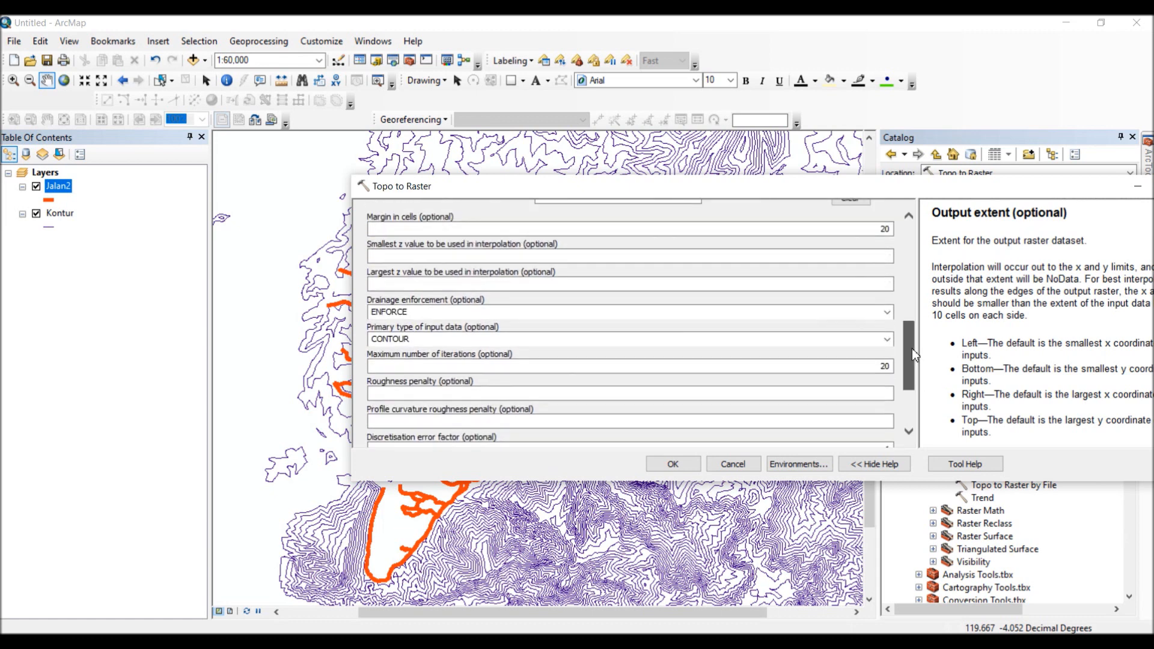
drag(589, 189, 508, 175)
drag(804, 353, 808, 389)
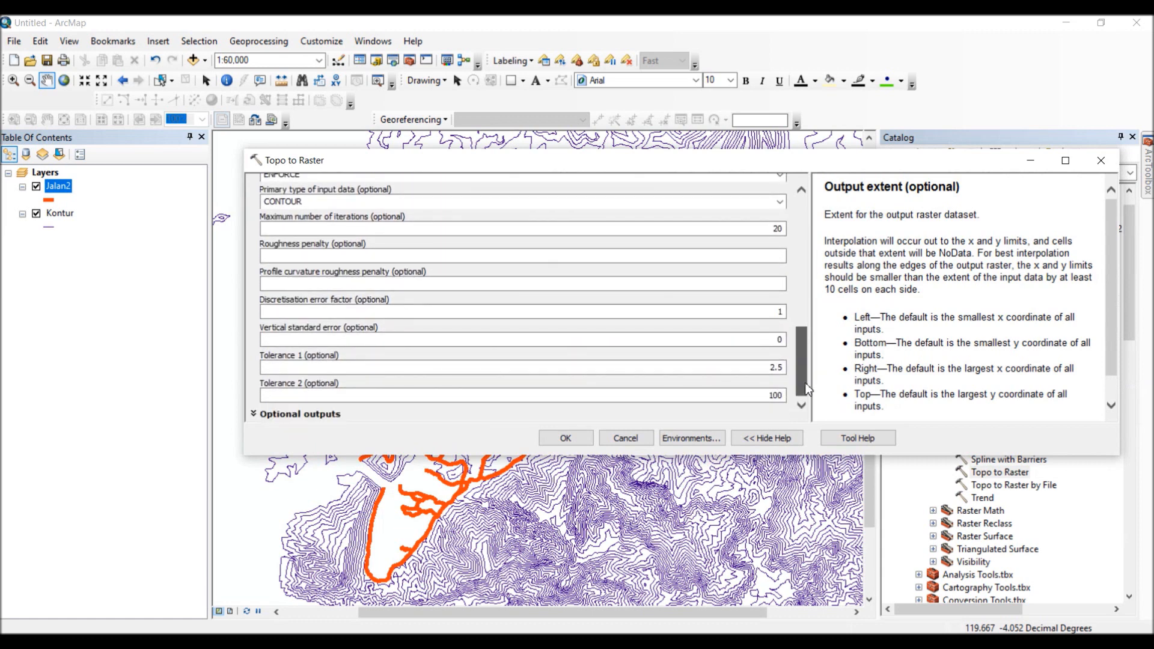
mouse_move(807, 391)
mouse_down()
mouse_move(808, 359)
mouse_move(801, 378)
mouse_up()
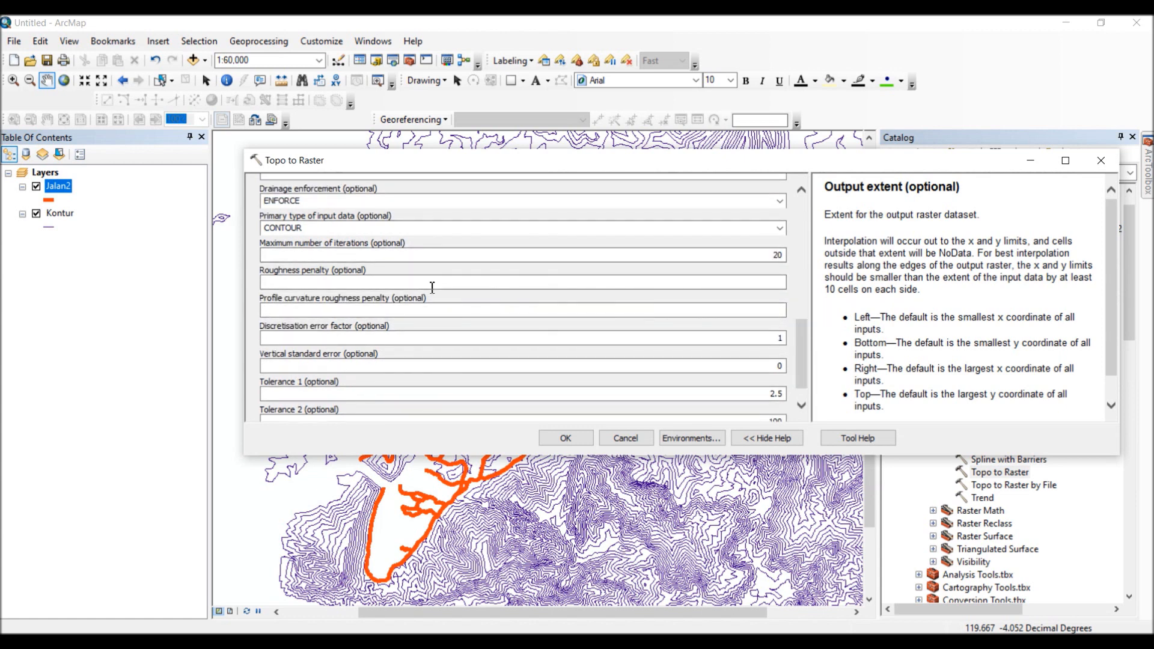
drag(799, 352, 815, 371)
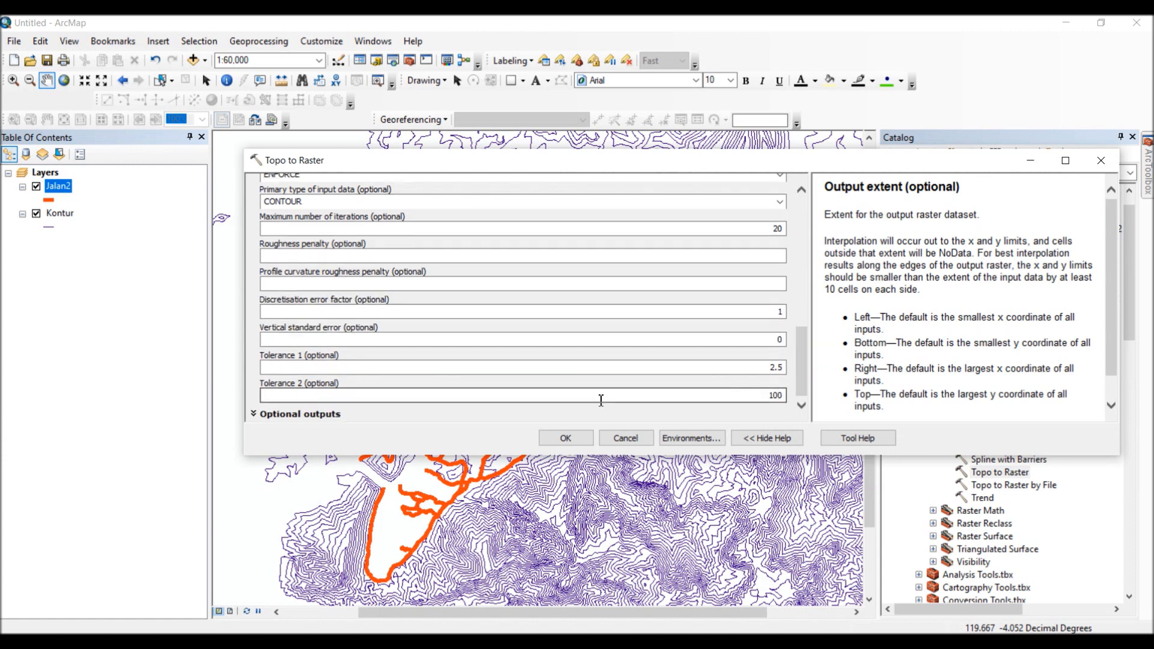
Run the Topo to Raster interpolation and inspect the resulting Topografi.tif raster beneath the contours and roads
click(580, 439)
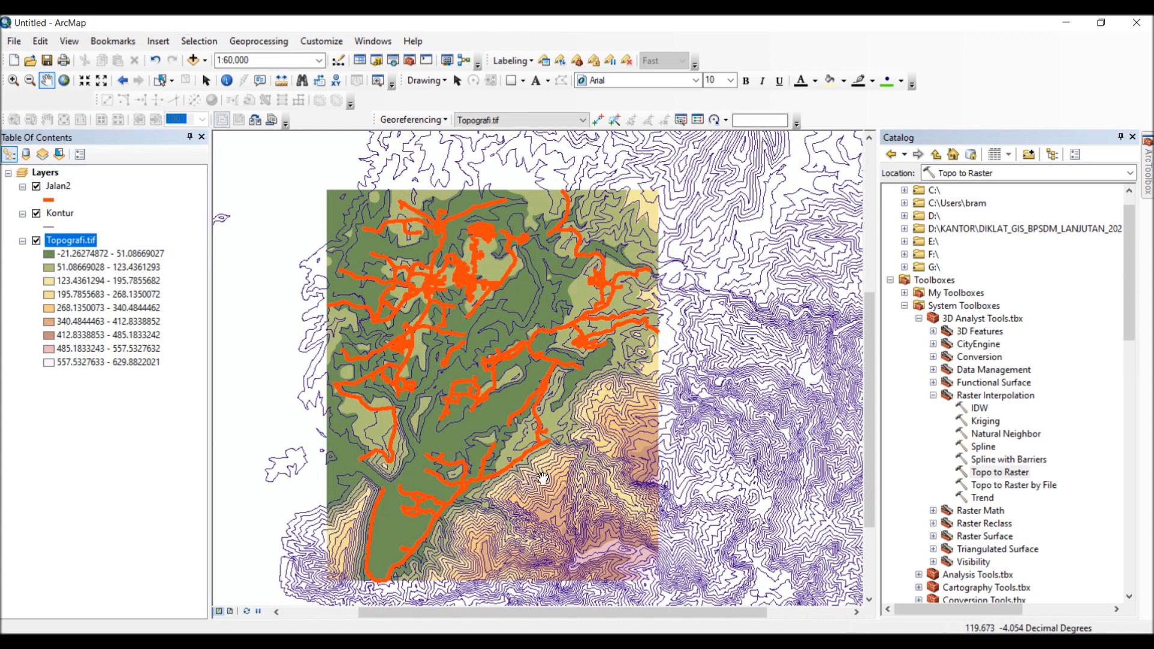
drag(496, 435, 503, 431)
scroll(503, 431, up, 2)
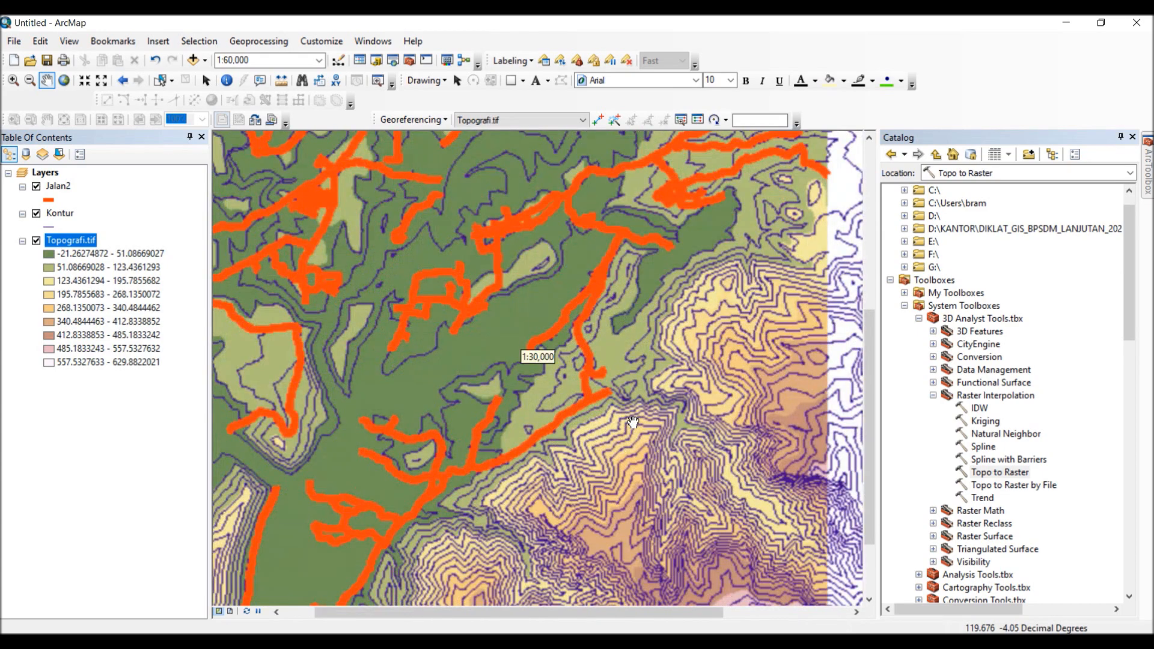
scroll(550, 368, down, 2)
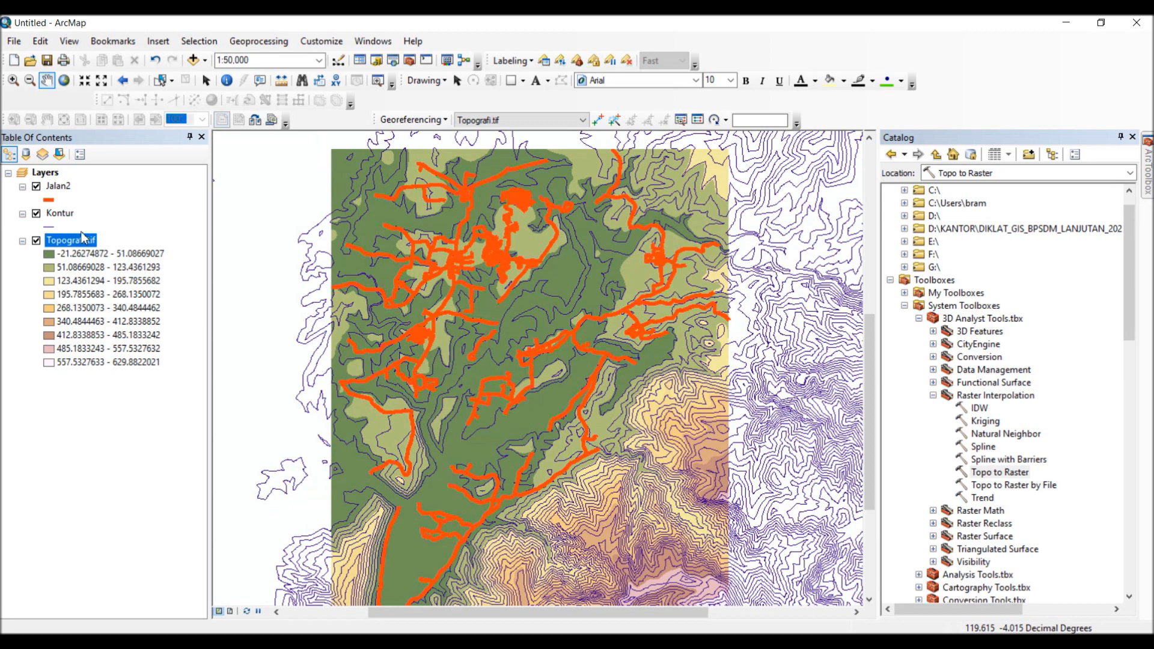
Hide the Kontur layer and examine the Topografi.tif elevation classes across the road area
click(36, 213)
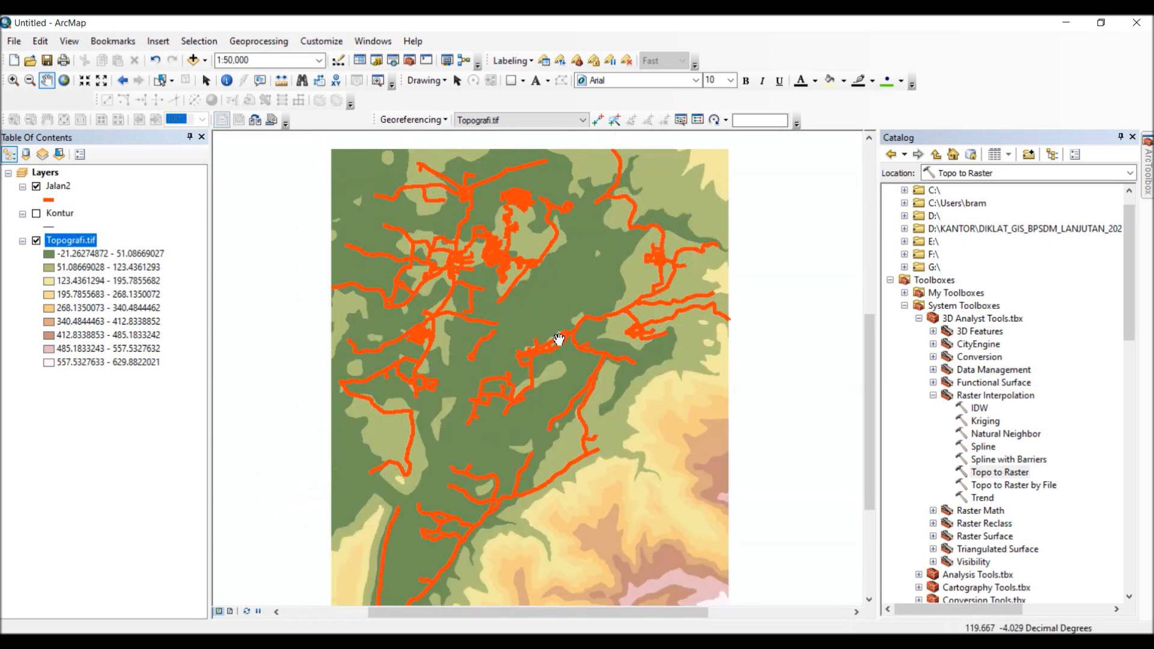
drag(568, 345, 627, 299)
drag(602, 399, 593, 456)
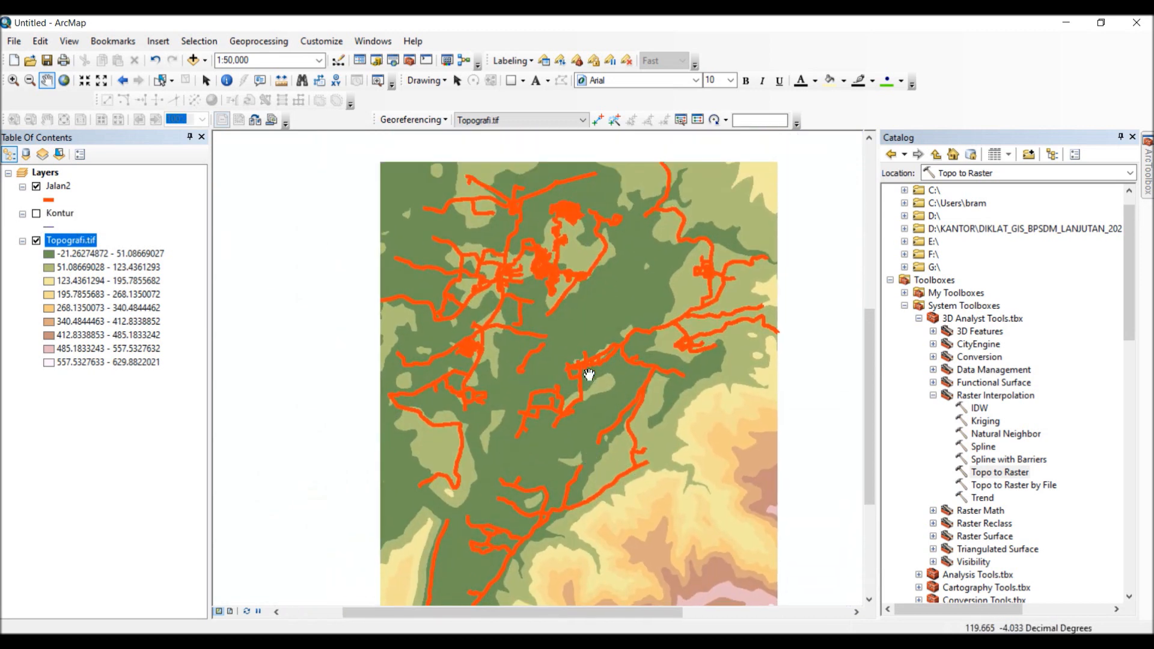
drag(583, 379, 509, 299)
drag(560, 350, 497, 297)
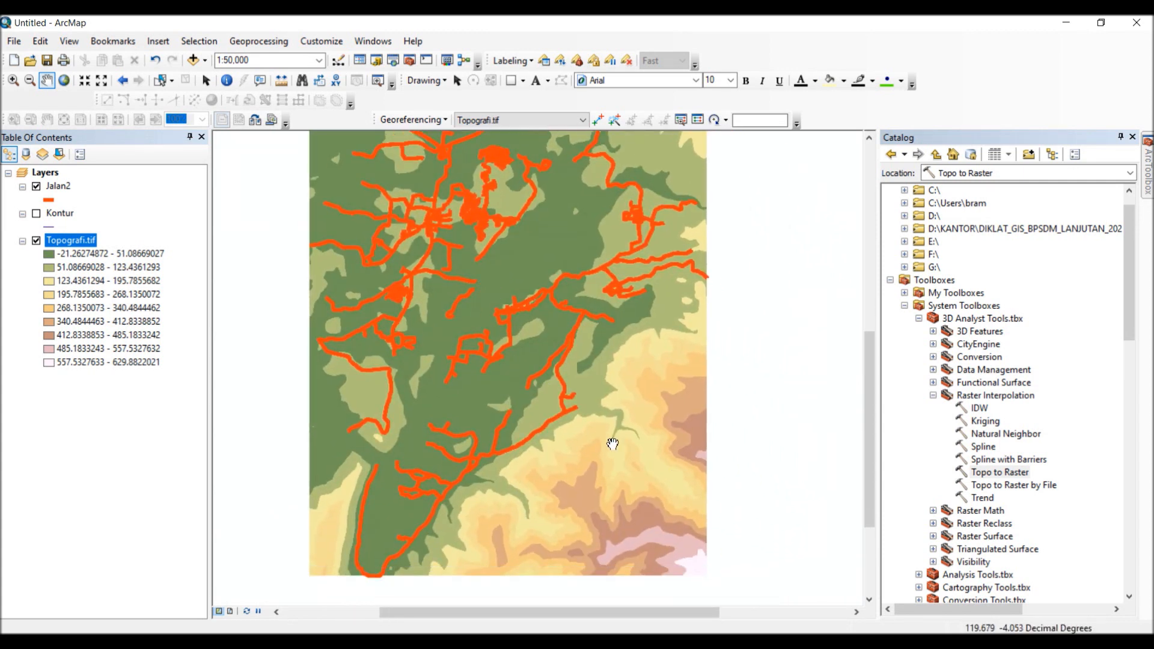
drag(519, 446, 581, 484)
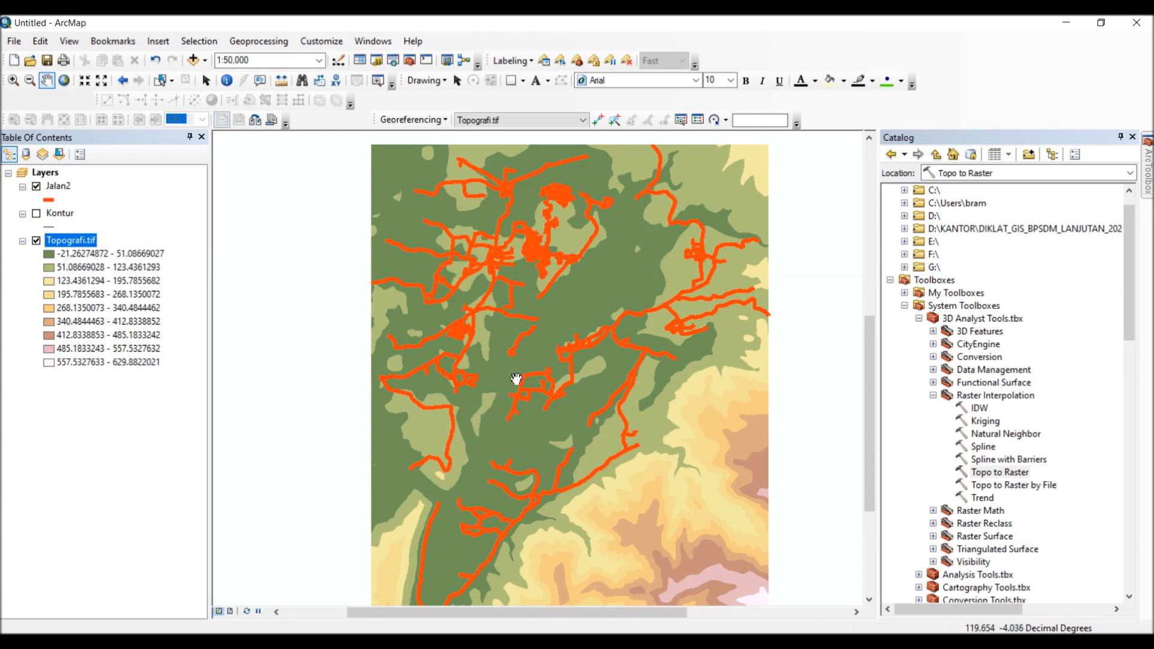
drag(577, 367, 507, 305)
drag(515, 369, 546, 416)
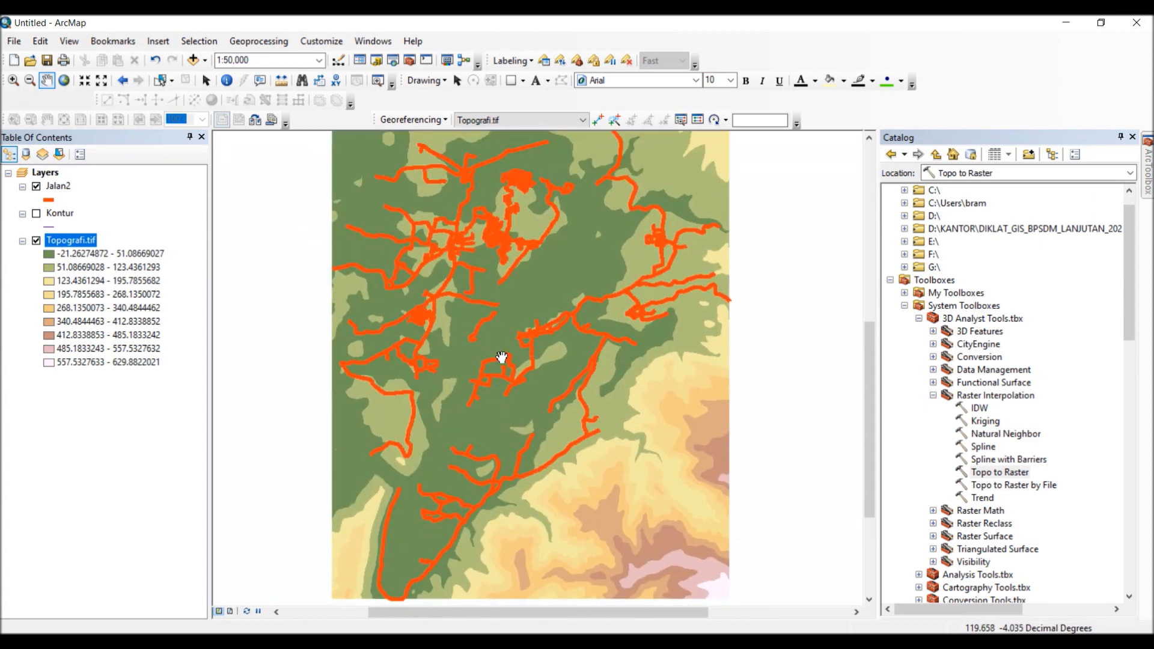
scroll(517, 356, up, 1)
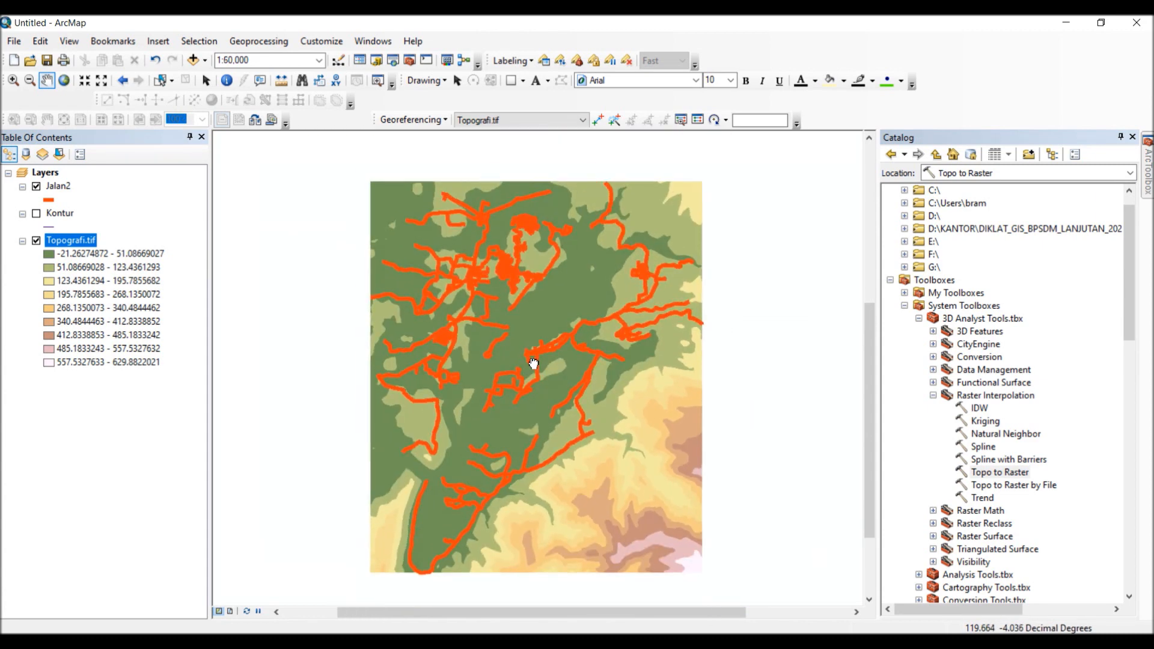
drag(513, 354, 515, 369)
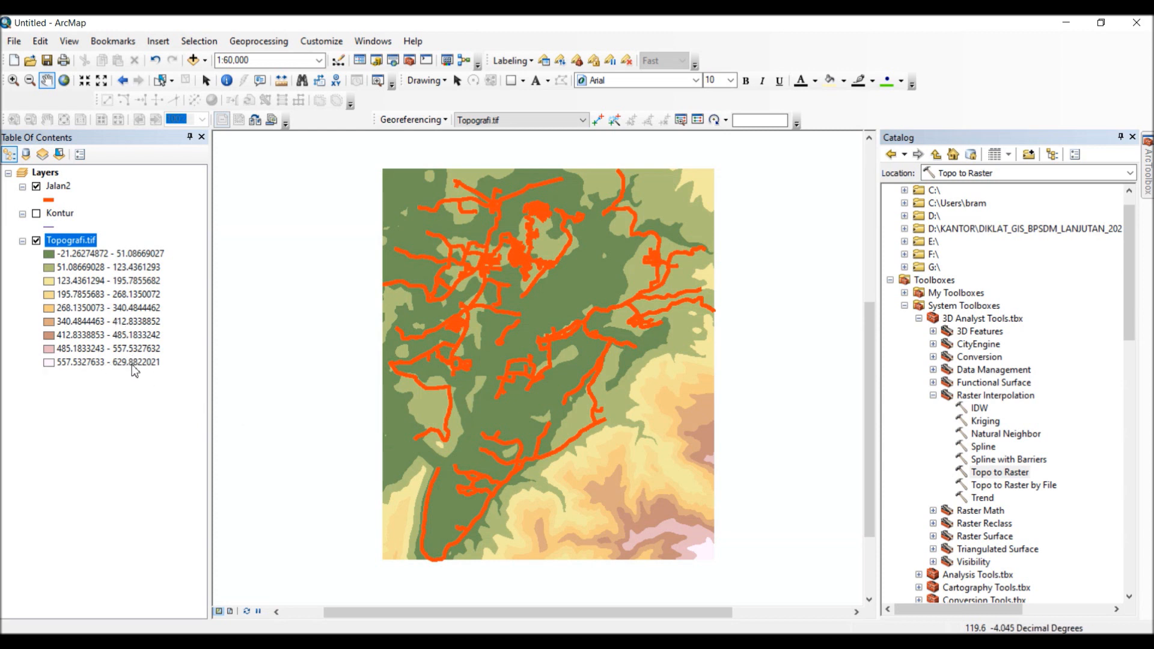
drag(623, 479, 619, 476)
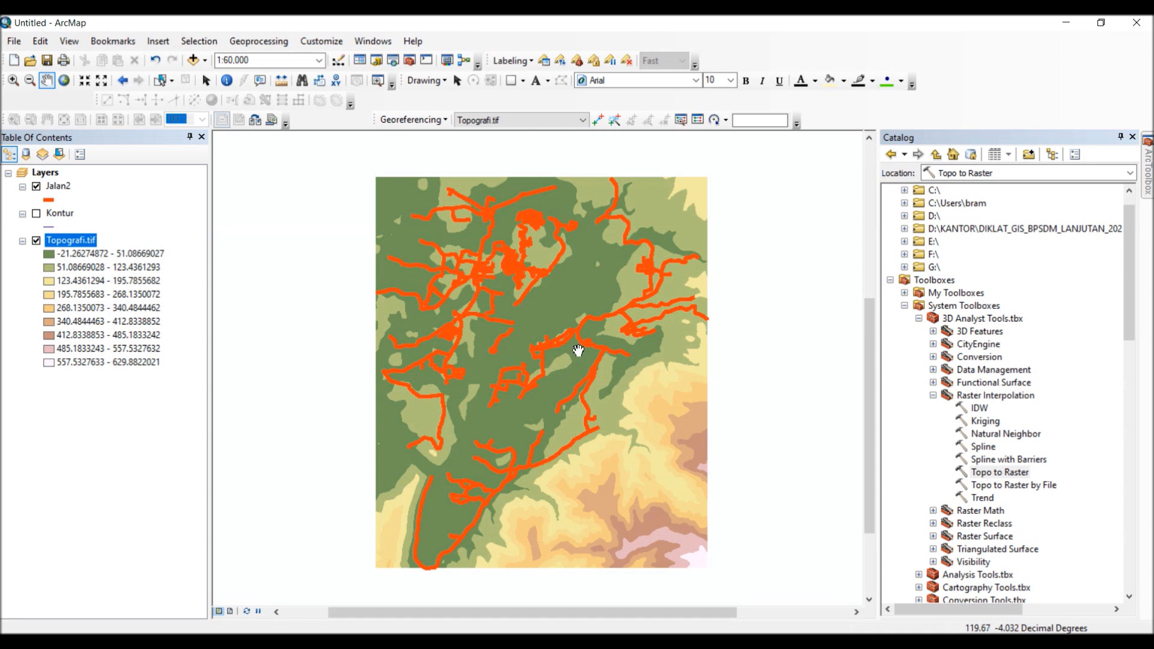
Review the records and fields in the attribute table of the Jalan2 layer, and close the table
right_click(54, 188)
click(90, 228)
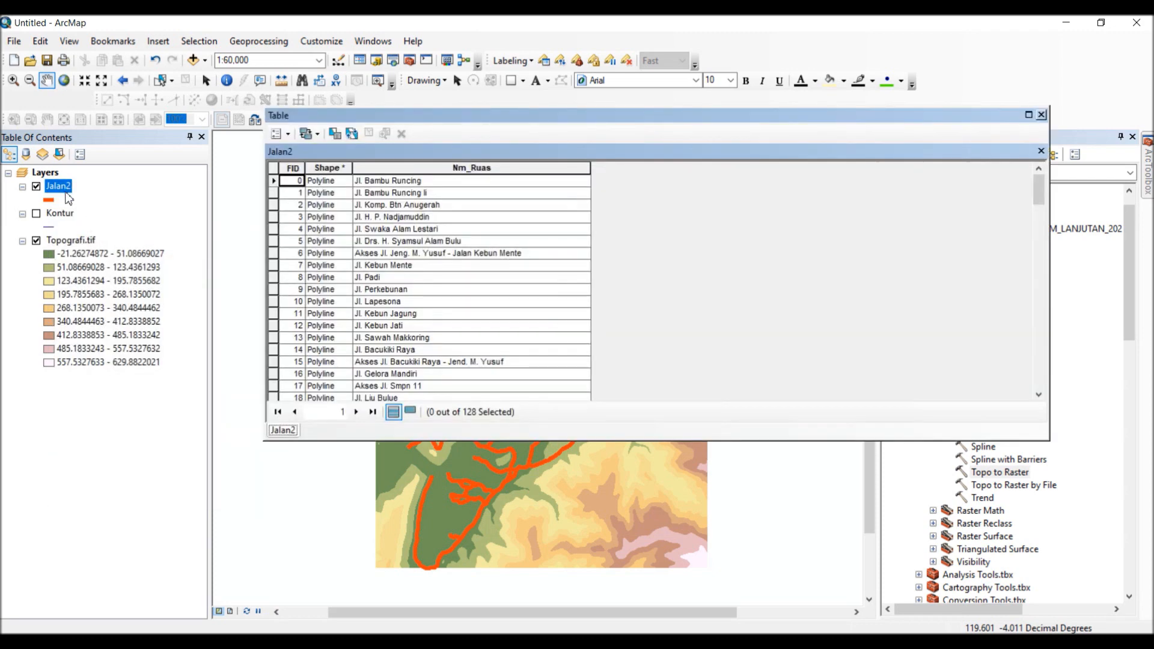
scroll(517, 282, down, 20)
scroll(536, 283, up, 20)
click(1042, 115)
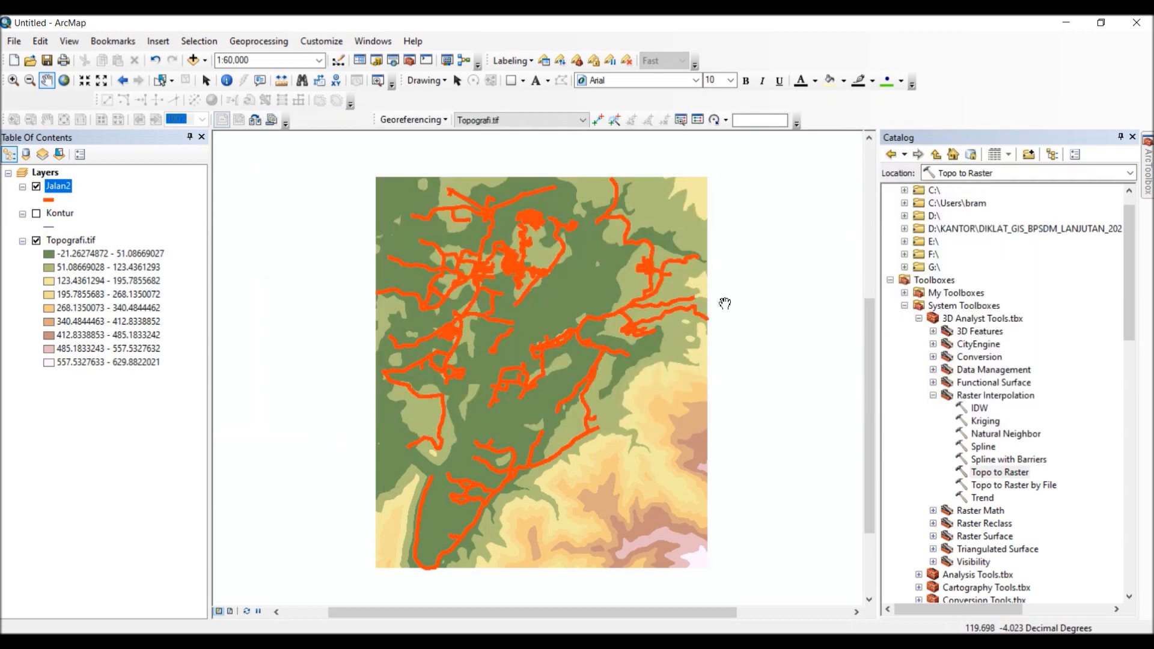
Look through the 3D Analyst toolsets, including Data Management, Raster Surface, Raster Reclass and Raster Math, for a surface information tool
scroll(1053, 421, down, 1)
scroll(1054, 423, down, 3)
scroll(1055, 423, up, 3)
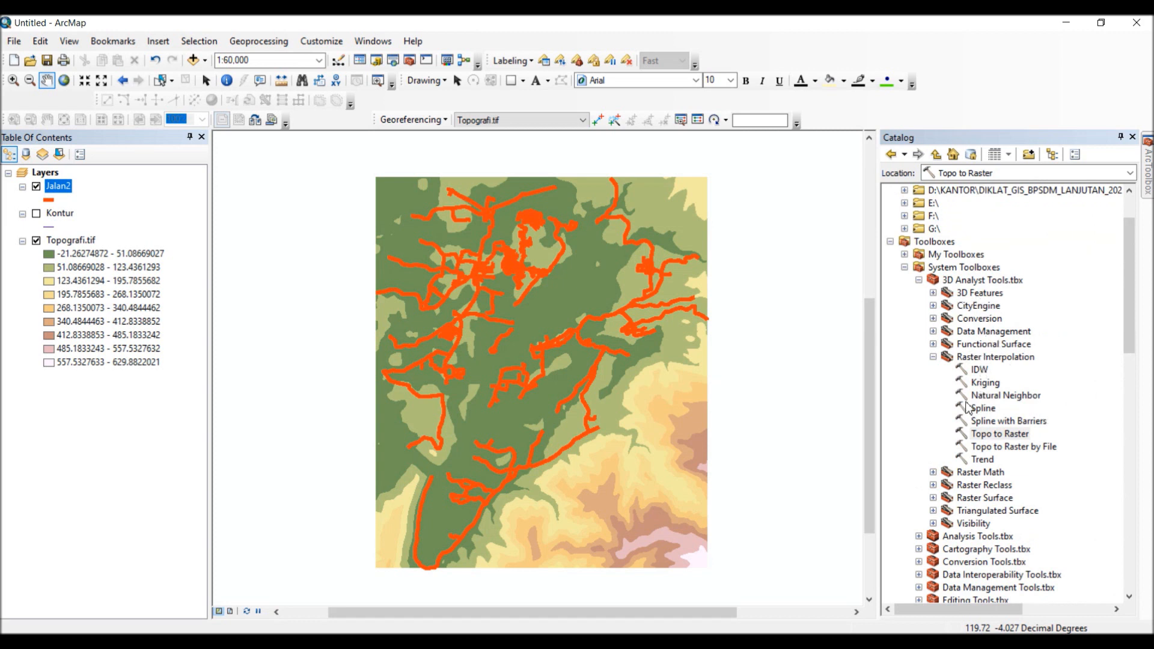
click(934, 331)
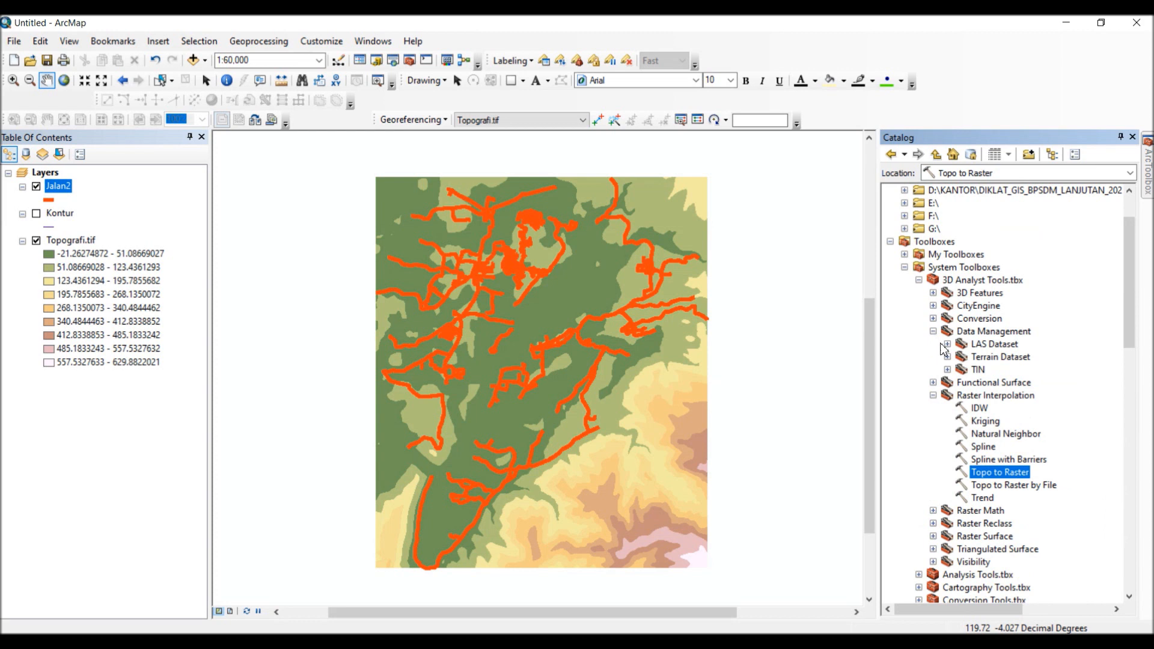
click(933, 331)
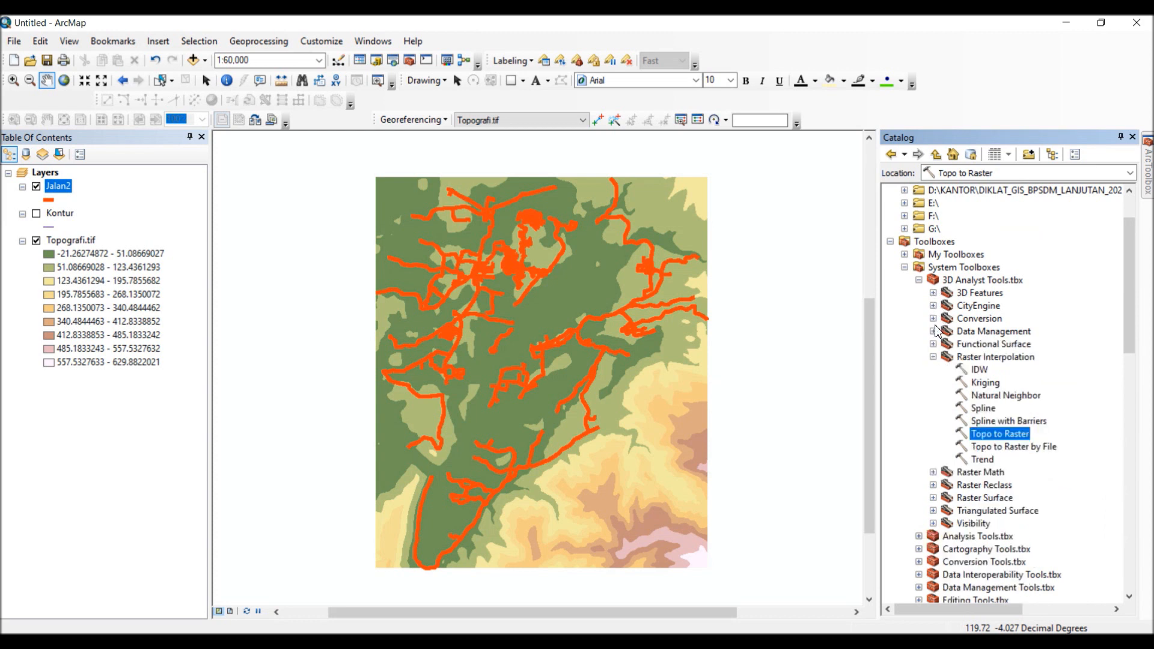
click(934, 498)
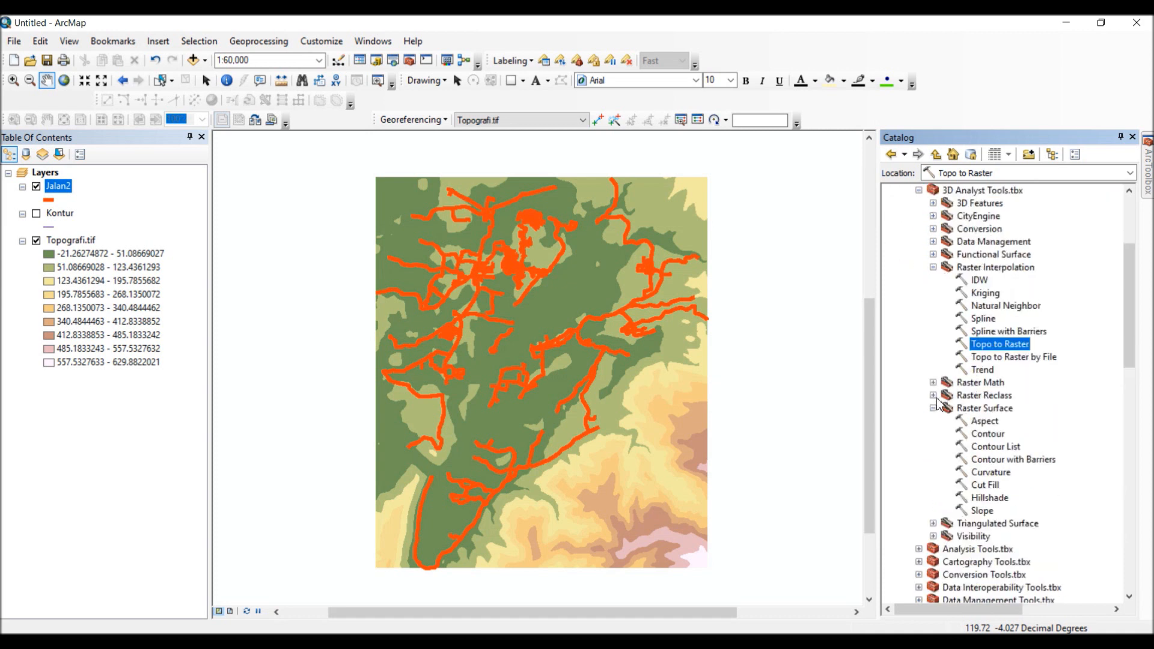
click(934, 395)
click(933, 383)
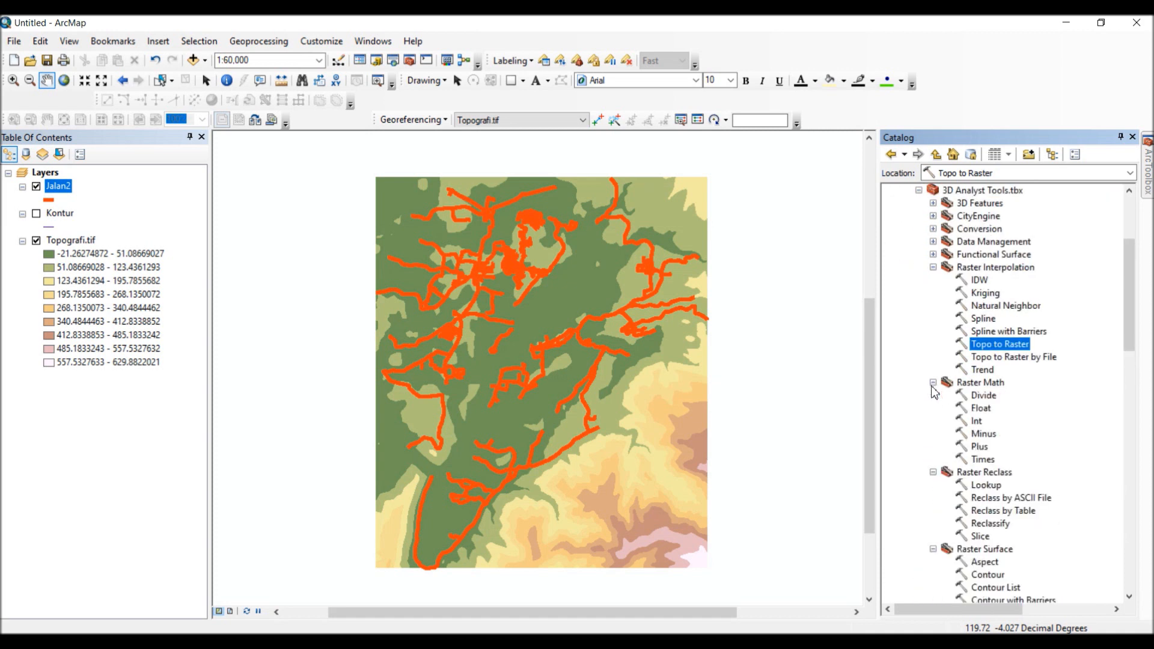
Find the Add Surface Information tool in the 3D Analyst Functional Surface toolset and open it
click(933, 254)
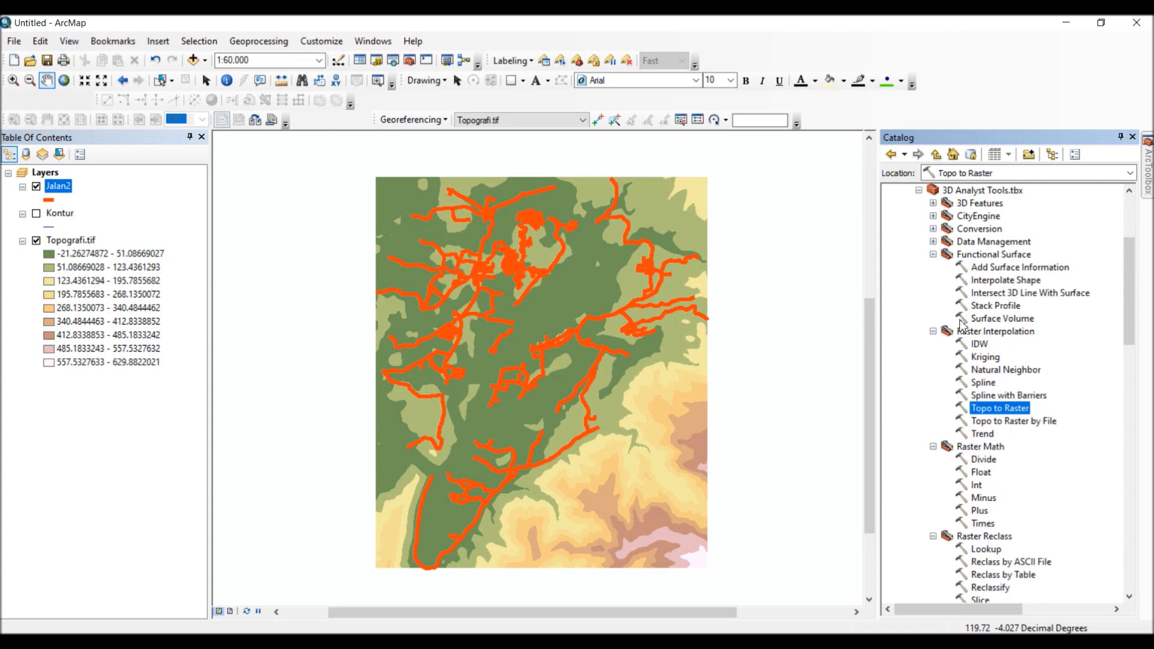
click(934, 332)
click(934, 344)
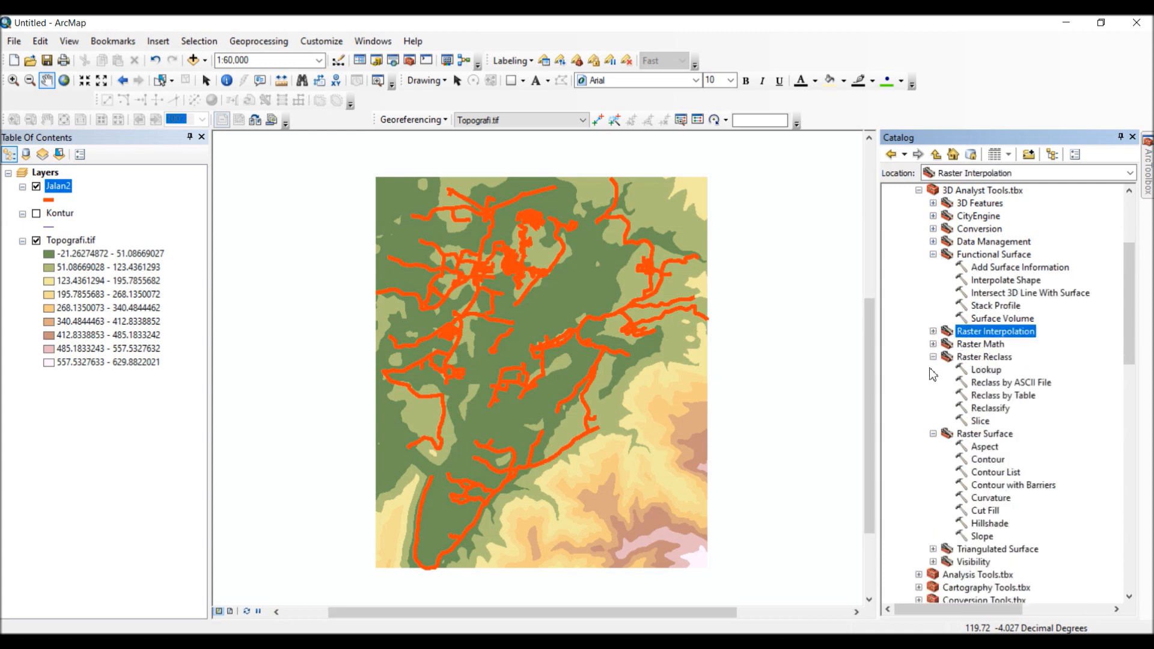
click(934, 359)
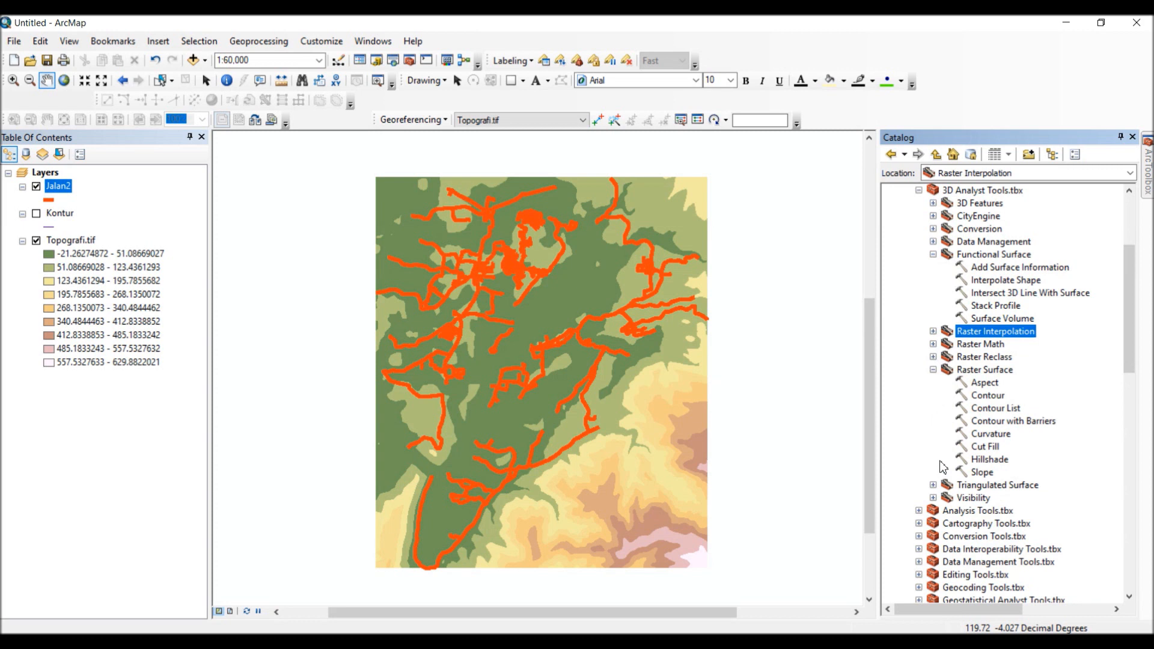
click(933, 370)
click(996, 268)
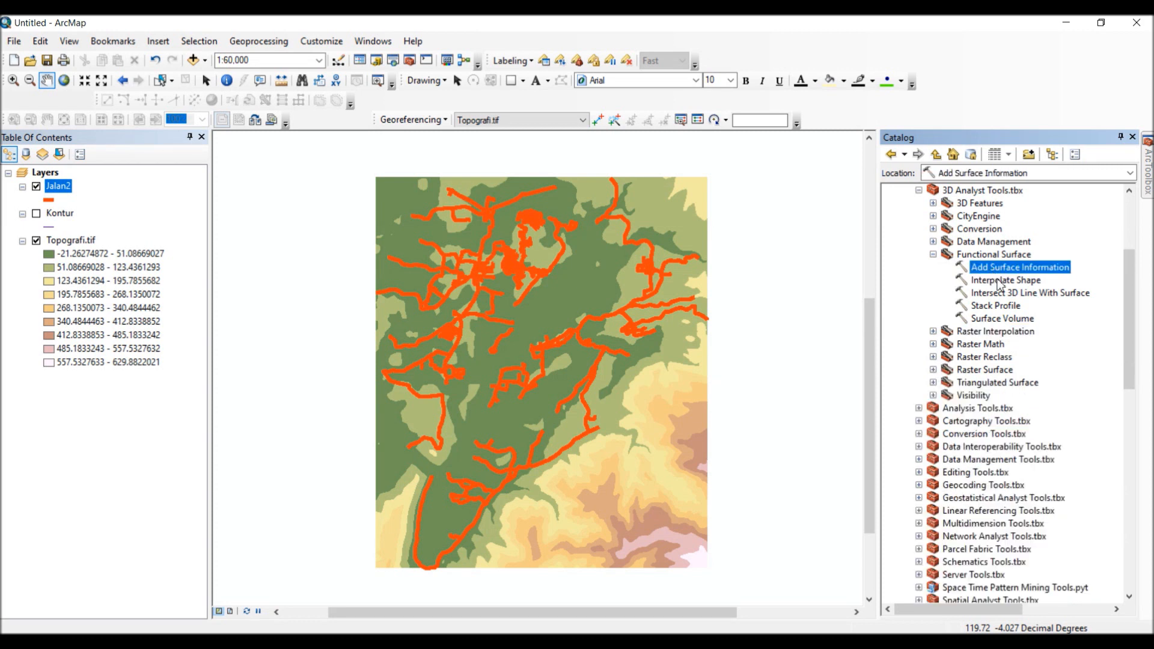
scroll(1032, 286, up, 1)
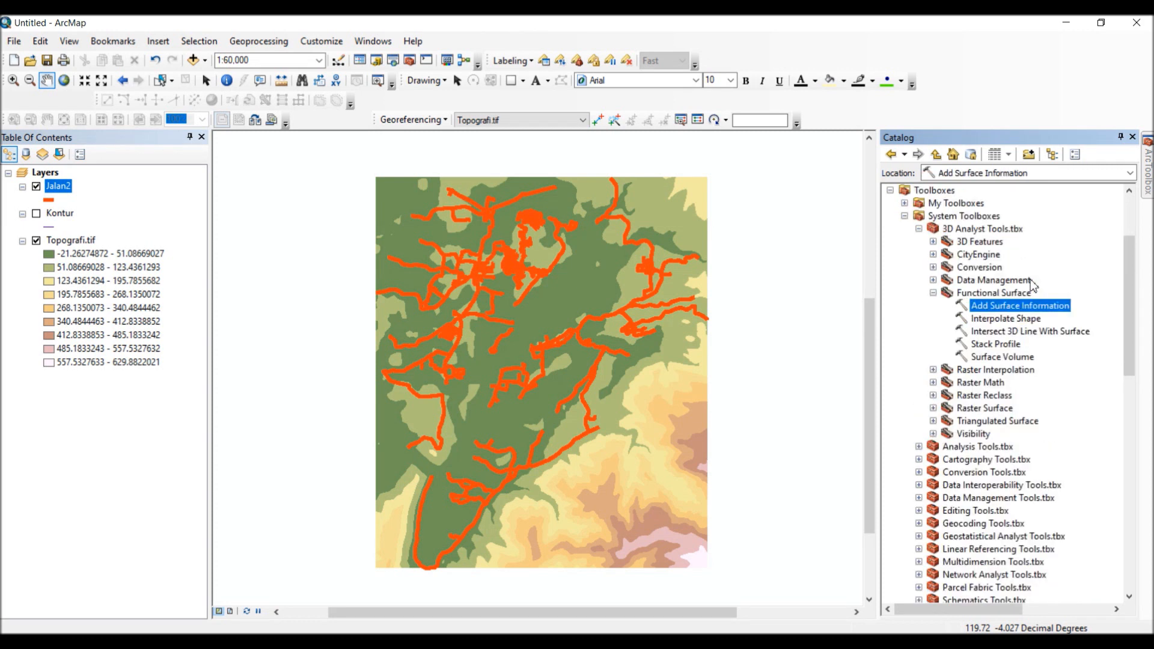
double_click(1017, 308)
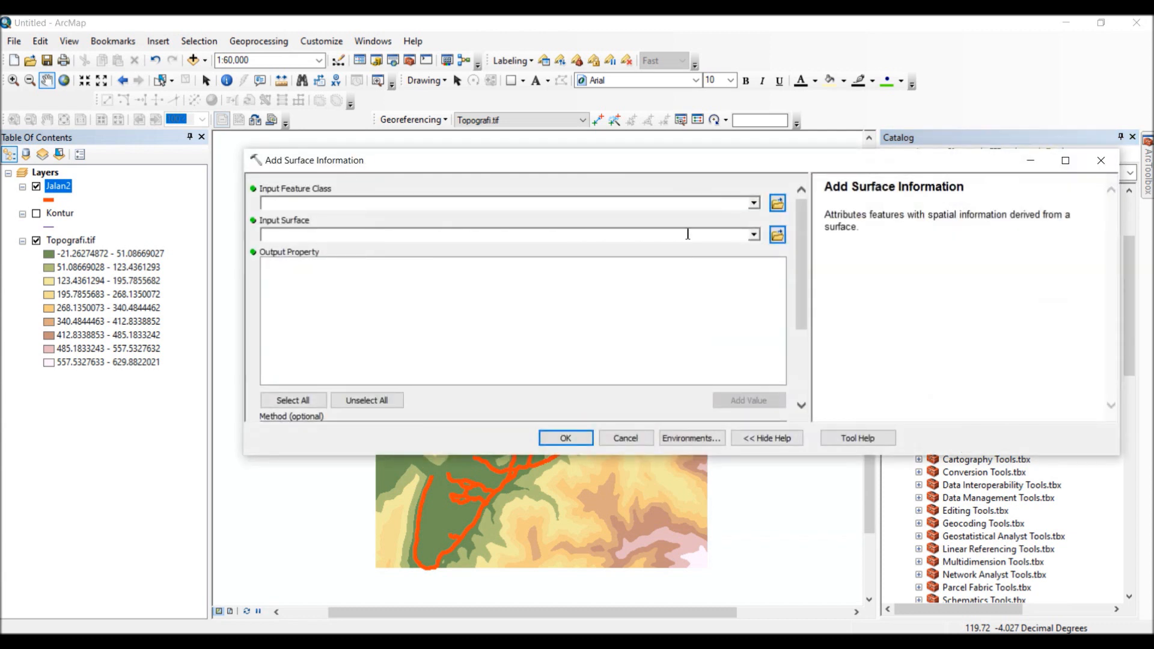
Set the input feature class to Jalan2 and the input surface to Topografi.tif
click(752, 204)
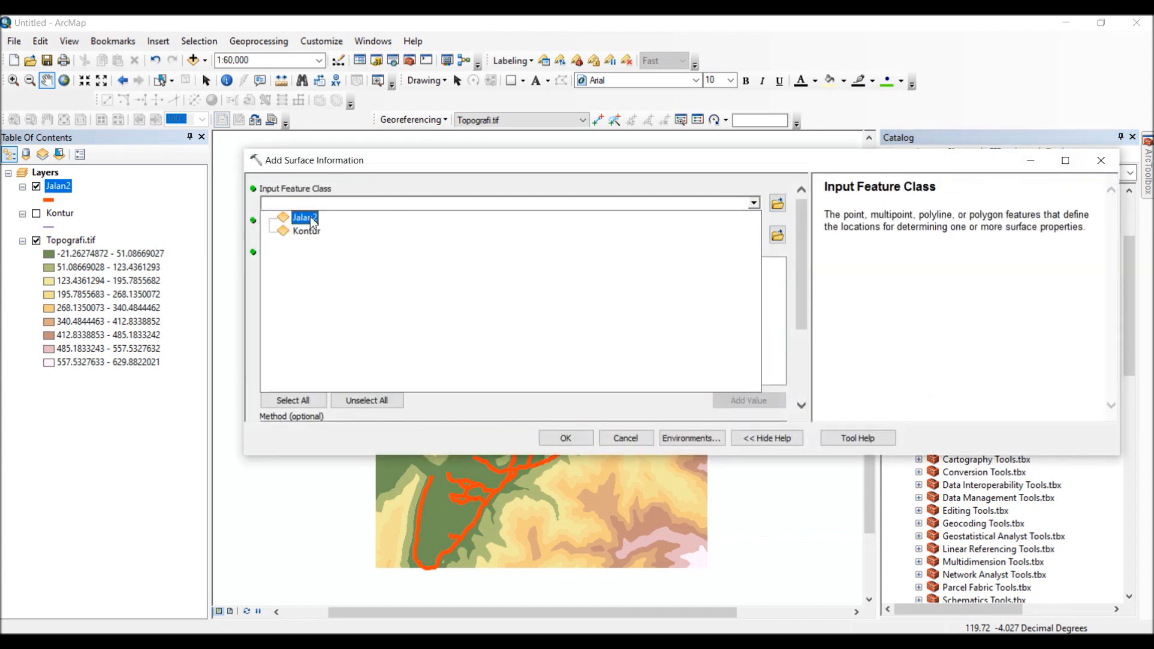
click(311, 216)
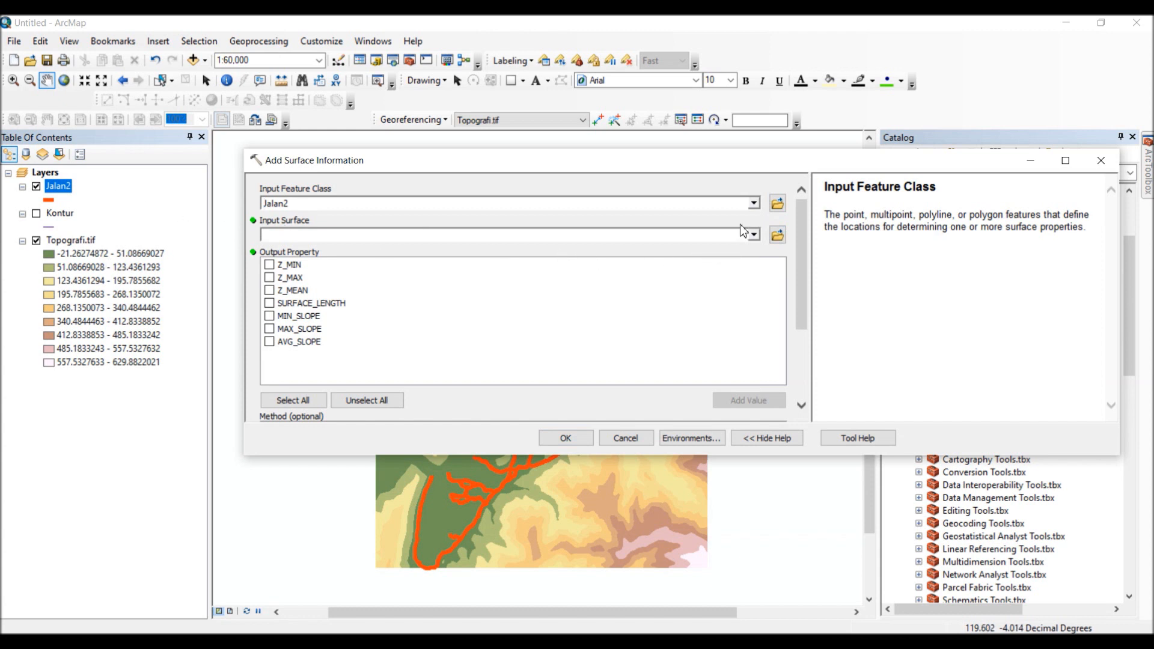
click(755, 235)
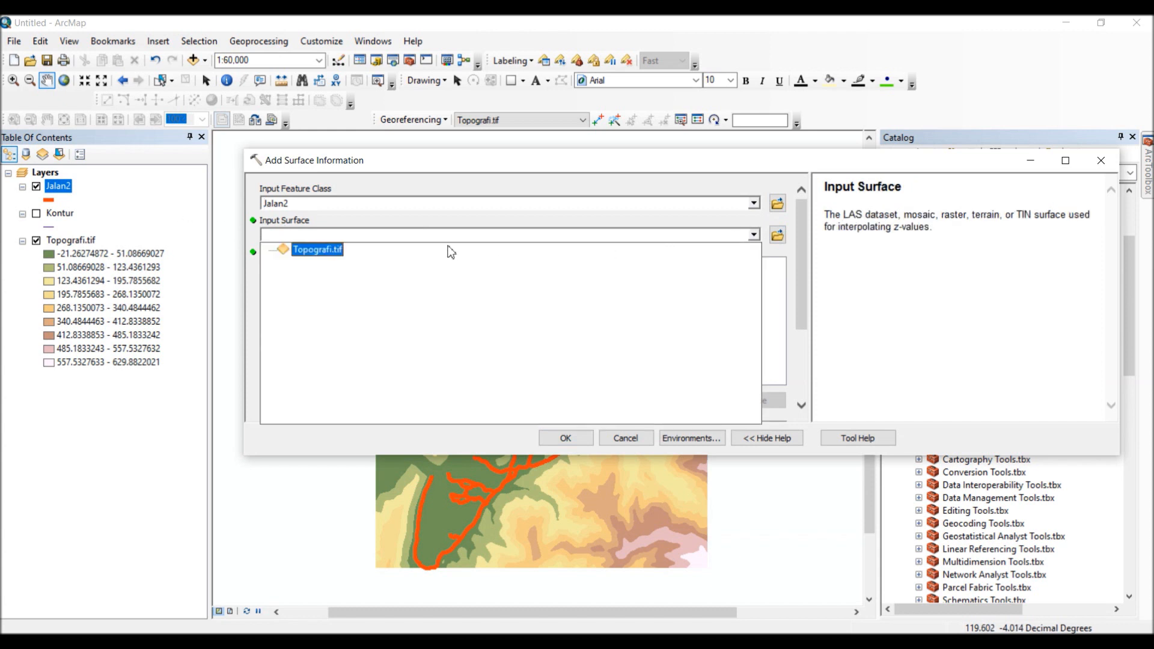
click(304, 250)
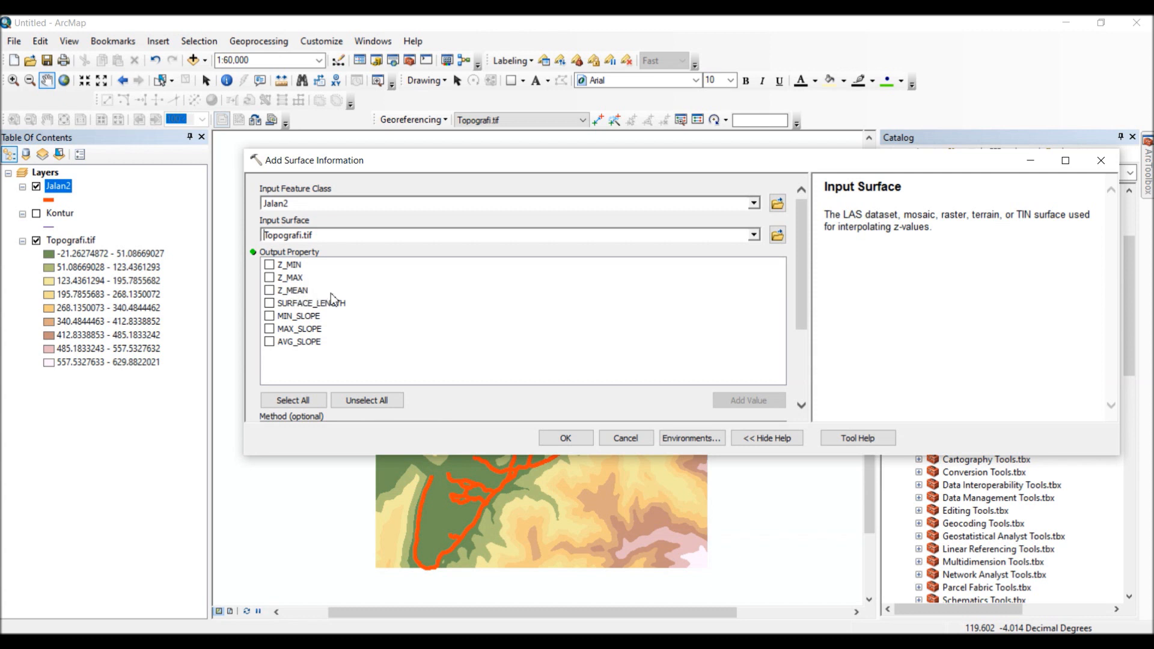
Enable the output properties SURFACE_LENGTH, MIN_SLOPE, MAX_SLOPE and AVG_SLOPE, together with Z_MEAN and Z_MIN
click(269, 303)
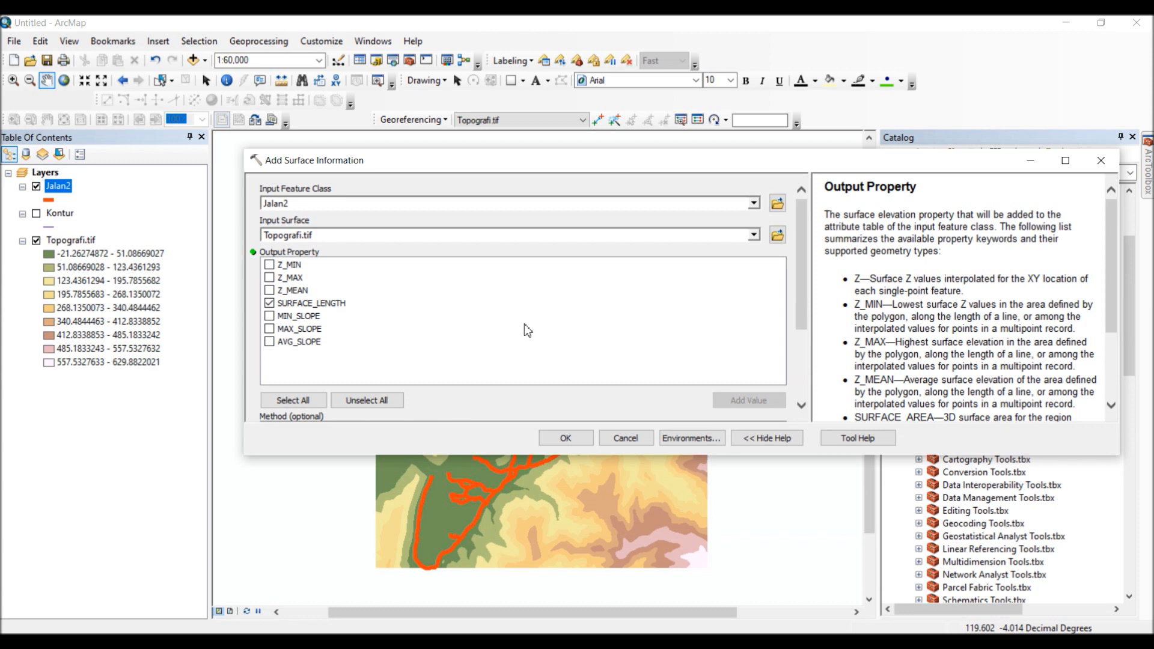
scroll(805, 291, down, 3)
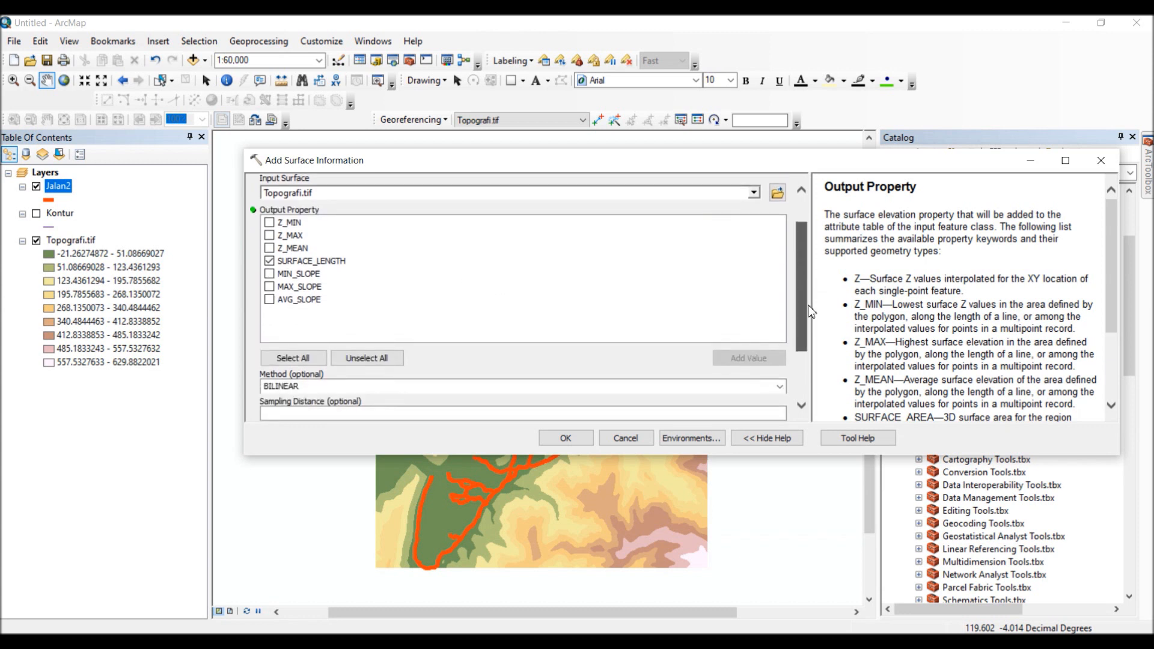
click(269, 287)
click(270, 299)
click(270, 249)
click(270, 223)
Choose BILINEAR as the interpolation method and check the optional sampling distance and Z factor settings
scroll(803, 325, down, 3)
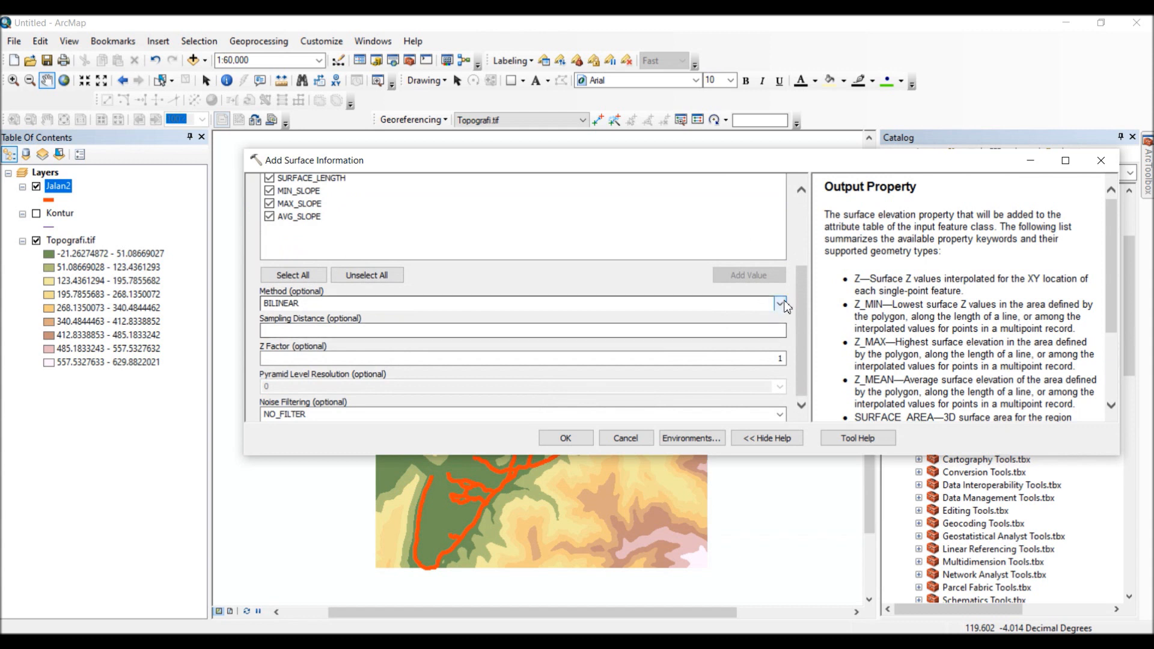
click(780, 304)
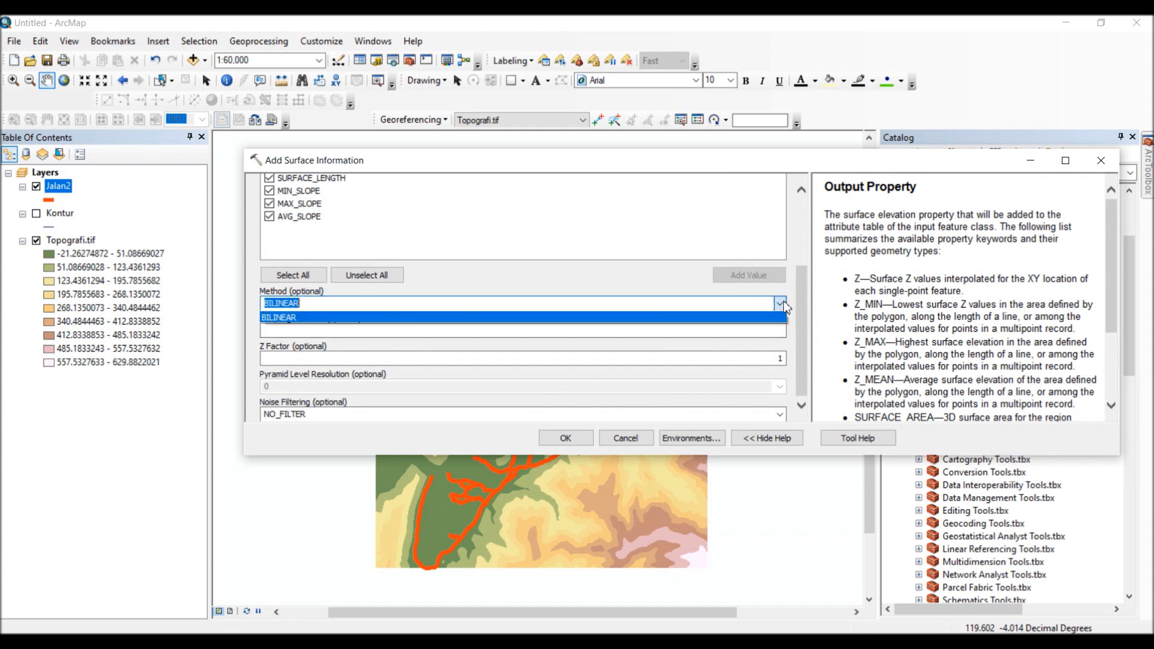
click(429, 319)
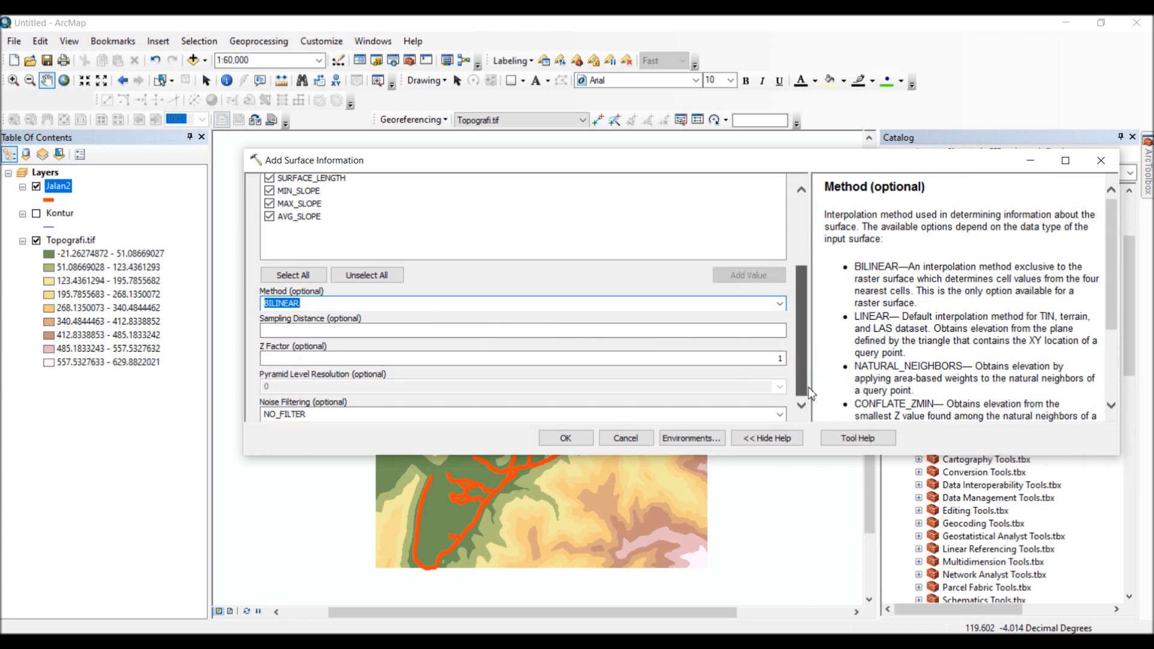
click(727, 331)
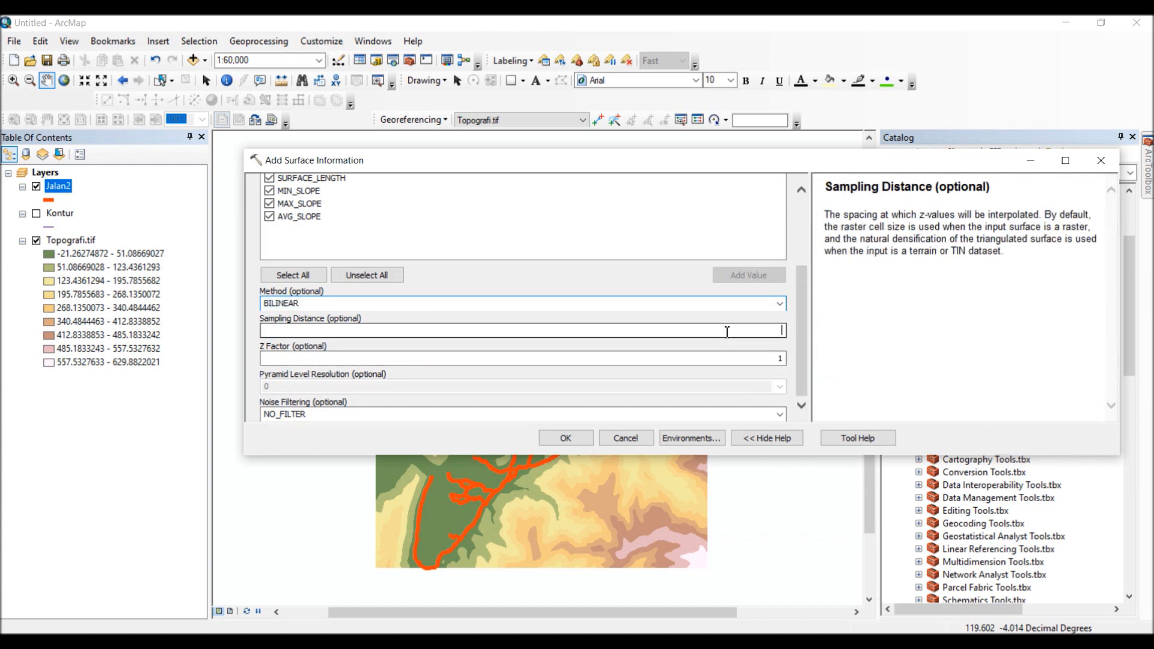
click(701, 361)
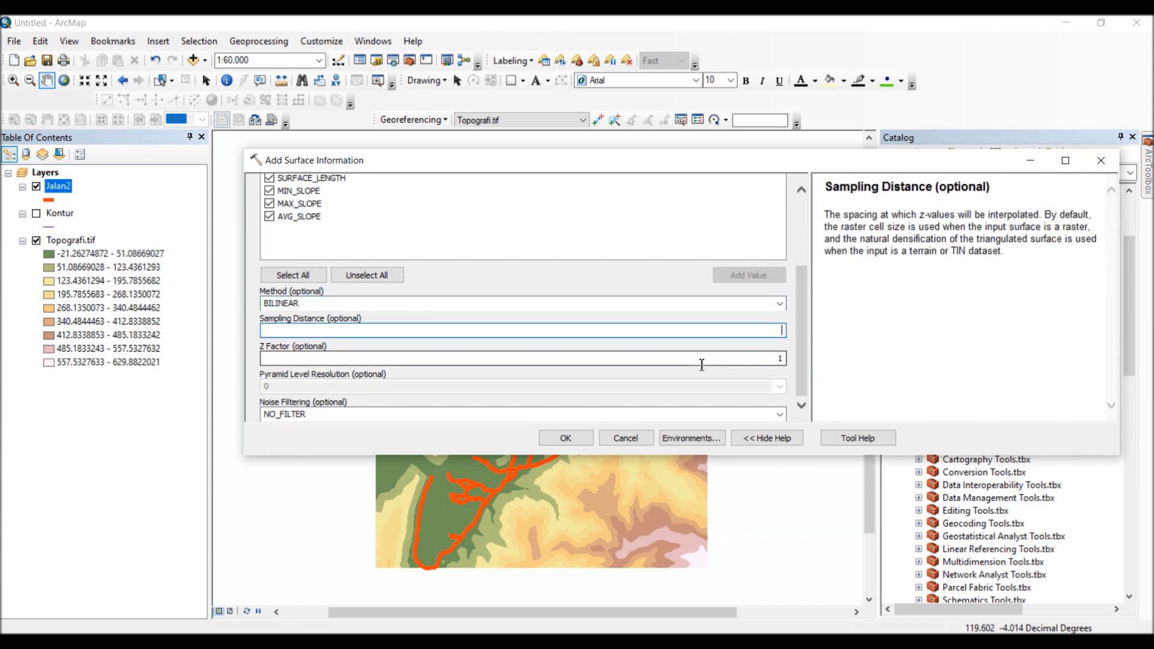
Set the noise filtering to LENGTH 0.01 and run the Add Surface Information tool
click(802, 407)
click(803, 409)
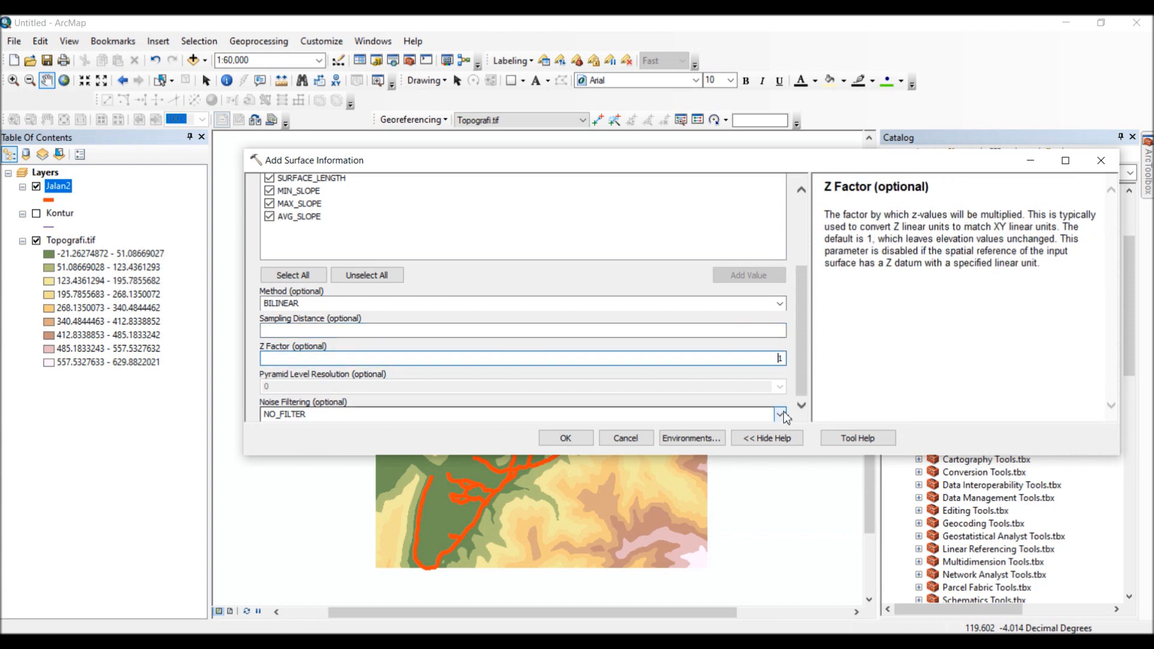
click(779, 414)
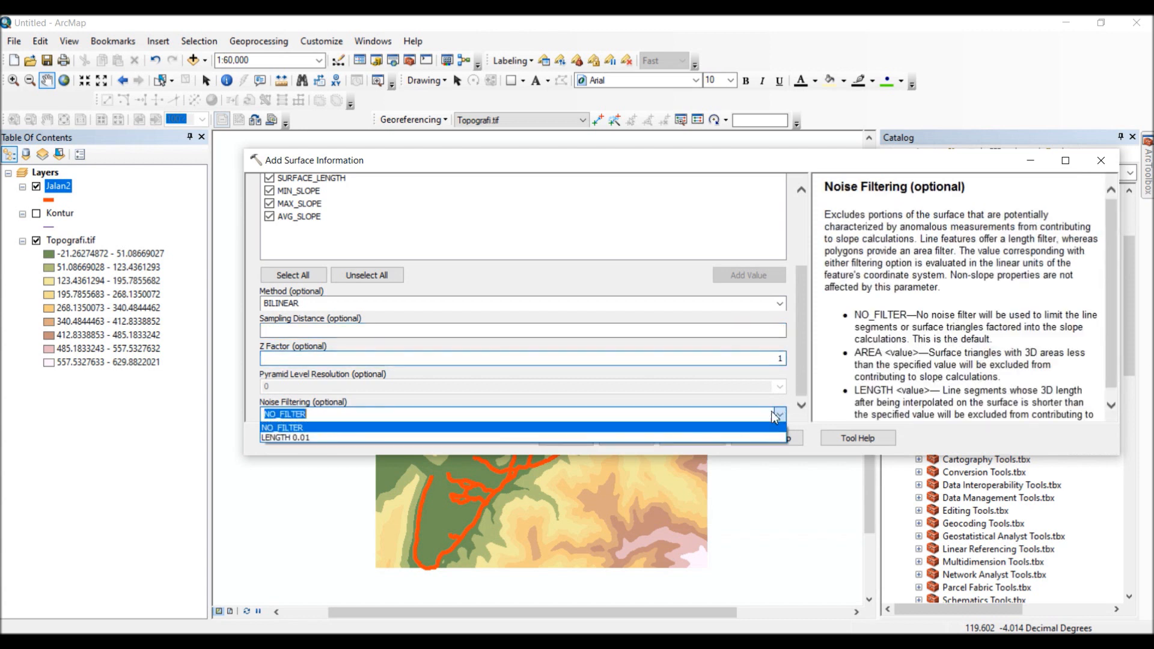
click(327, 438)
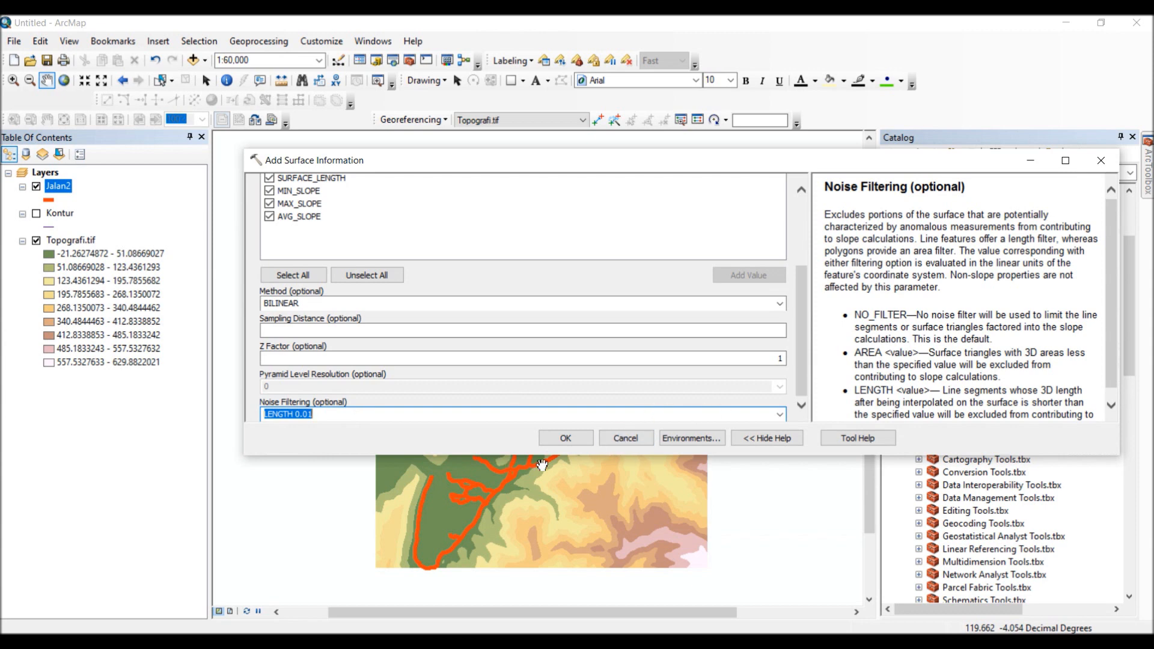
click(566, 436)
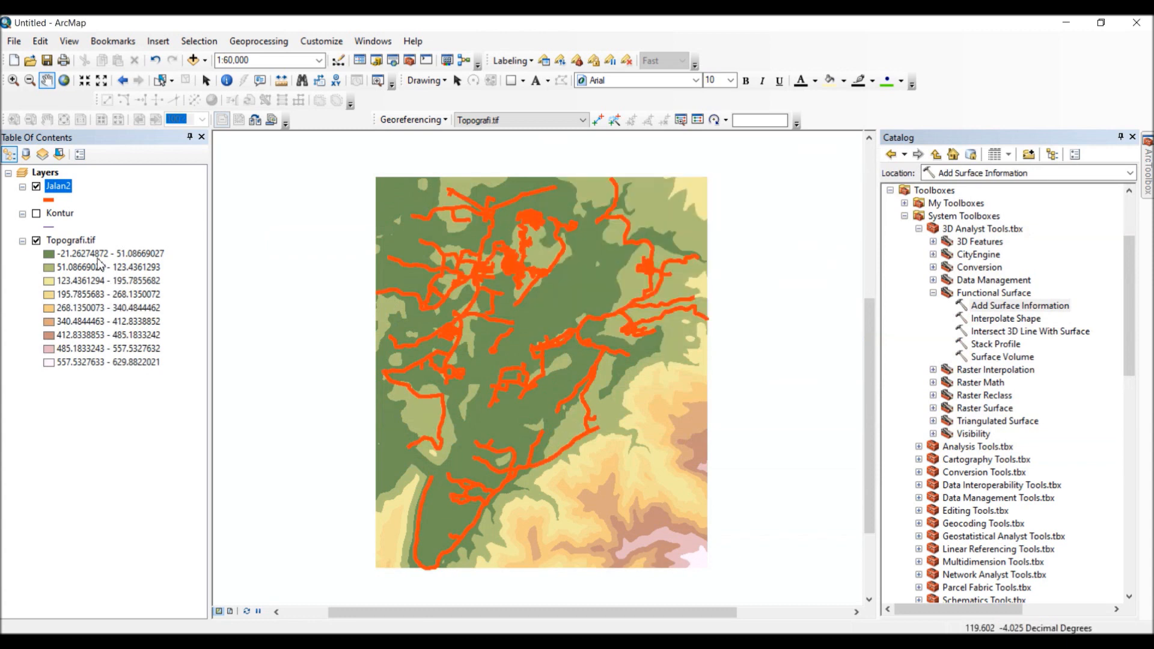
Open the Jalan2 attribute table and review the added elevation, surface length and slope columns across the road records
right_click(60, 188)
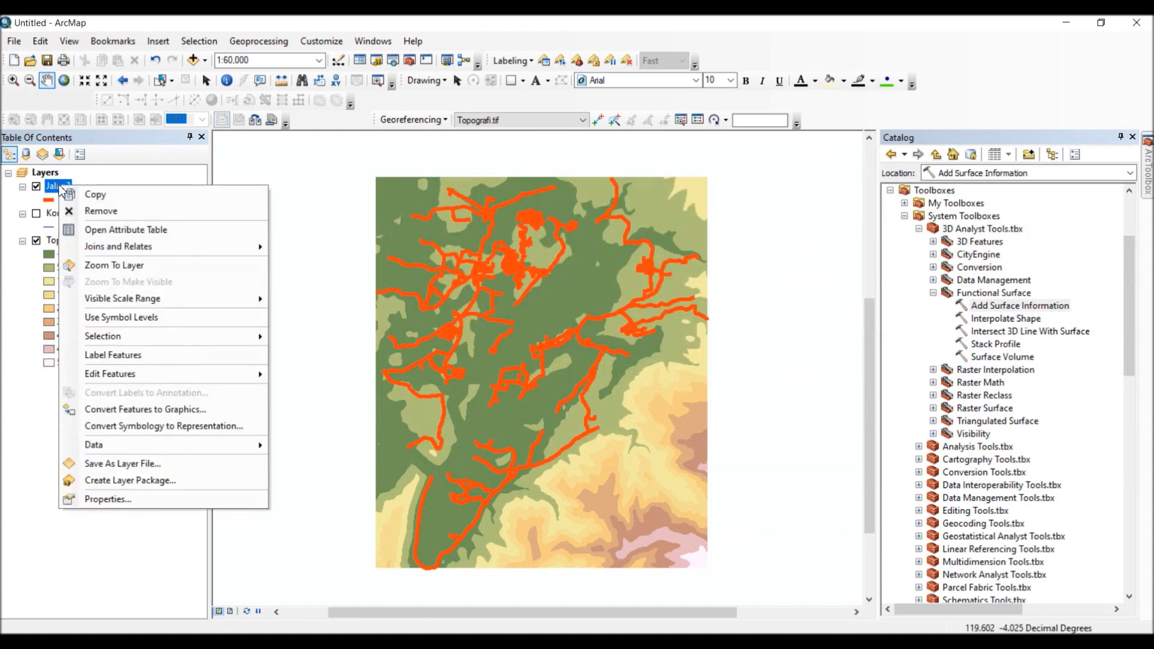
click(123, 229)
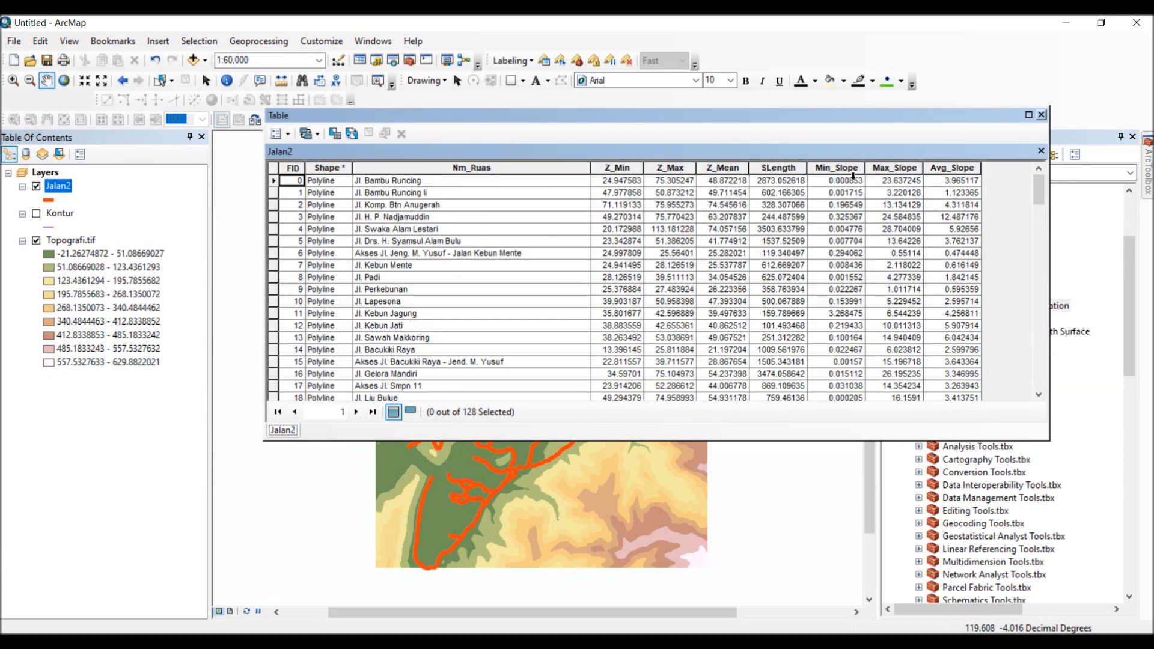
scroll(804, 176, down, 2)
scroll(803, 175, up, 2)
scroll(803, 190, down, 15)
scroll(801, 201, down, 20)
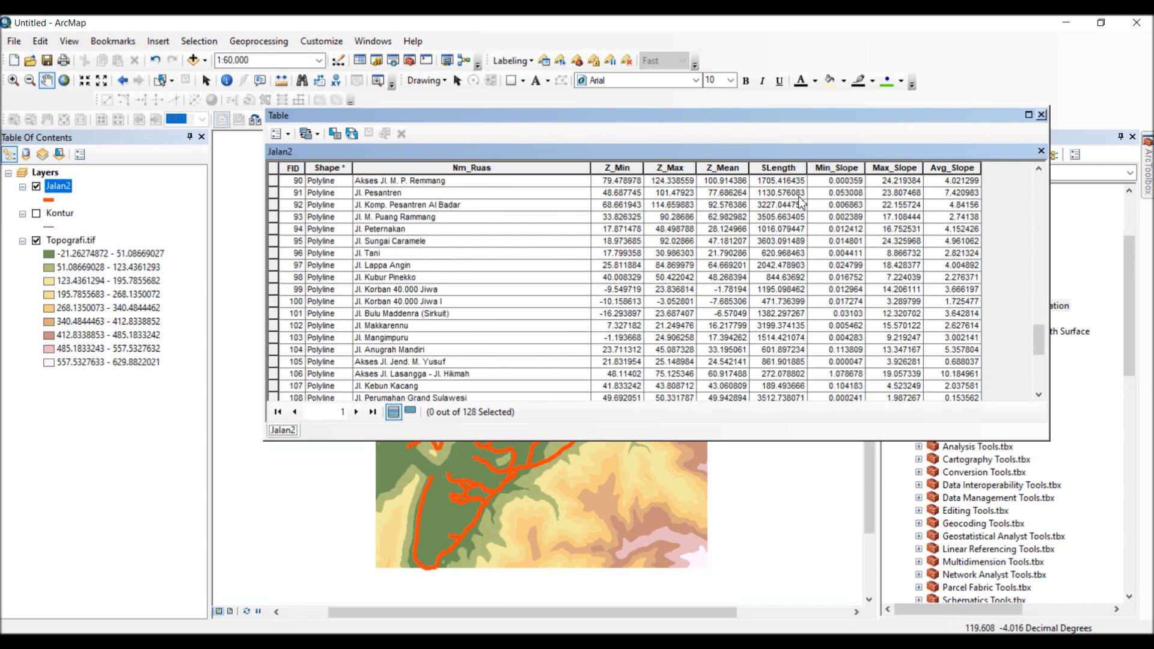
scroll(781, 252, up, 16)
scroll(782, 252, up, 20)
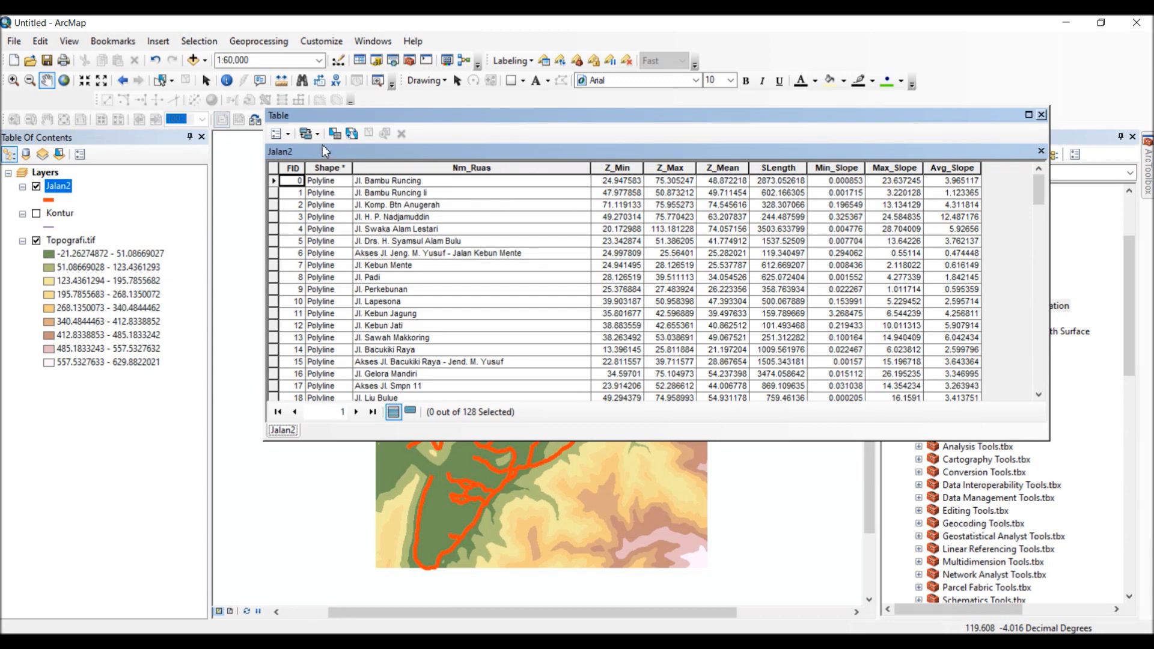
Add a field named Length of type Double to the Jalan2 attribute table
click(289, 134)
click(328, 240)
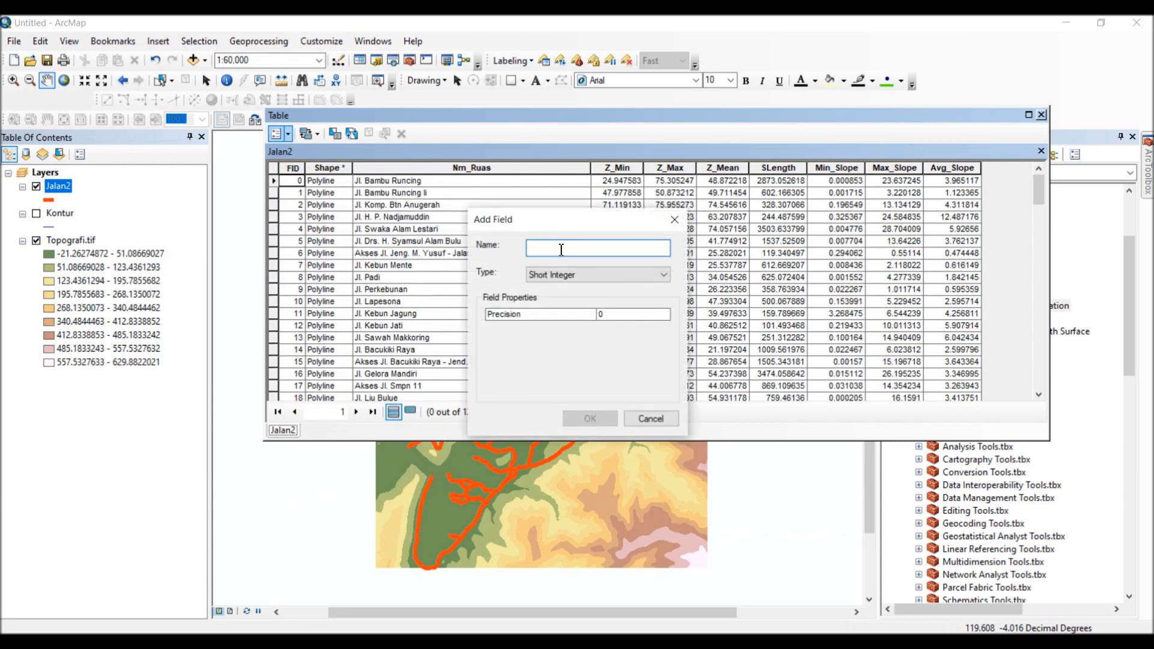
text(Length)
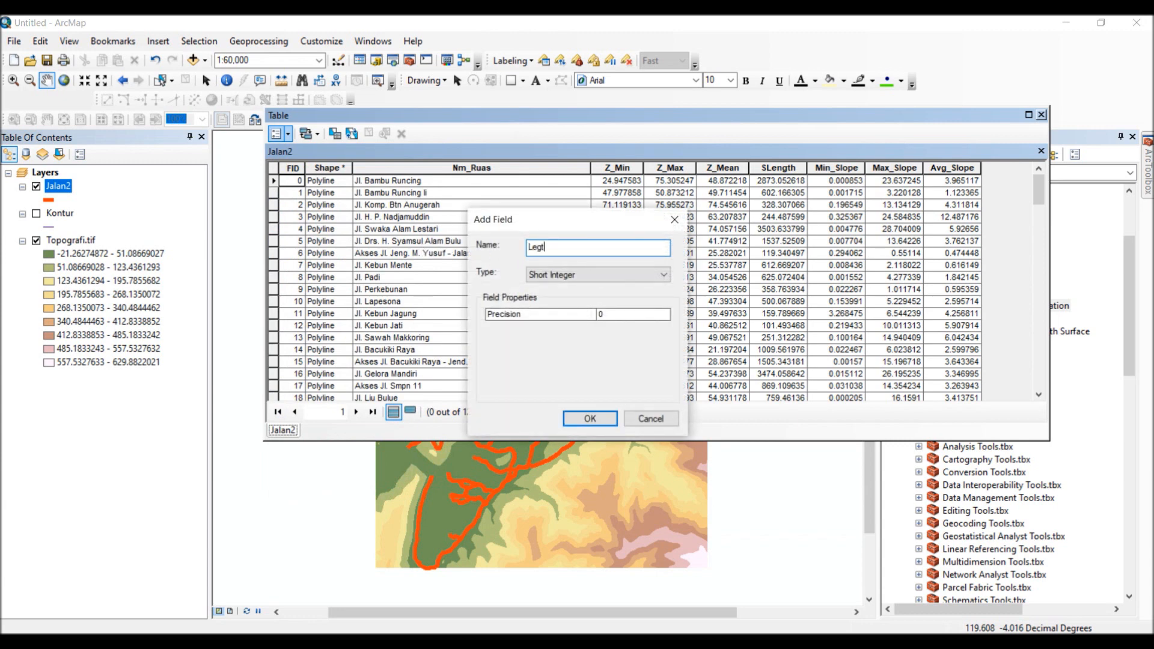
click(557, 276)
click(571, 313)
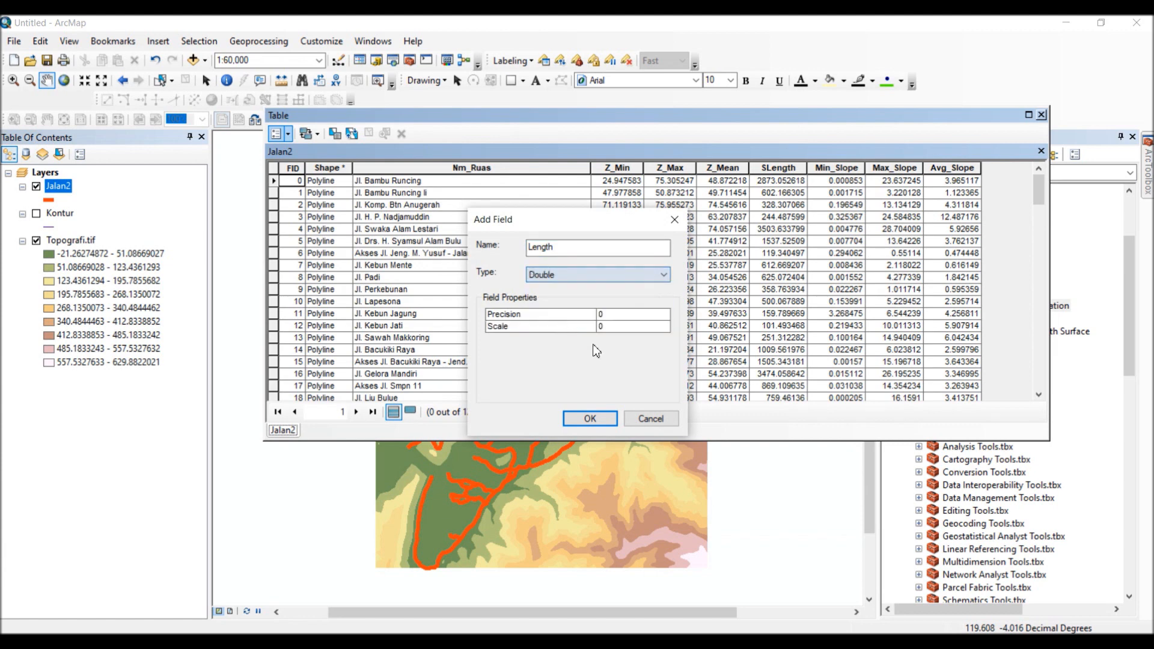
click(590, 416)
Calculate the Length field's geometry as length in meters, using the coordinate system of the data source
drag(791, 398, 905, 388)
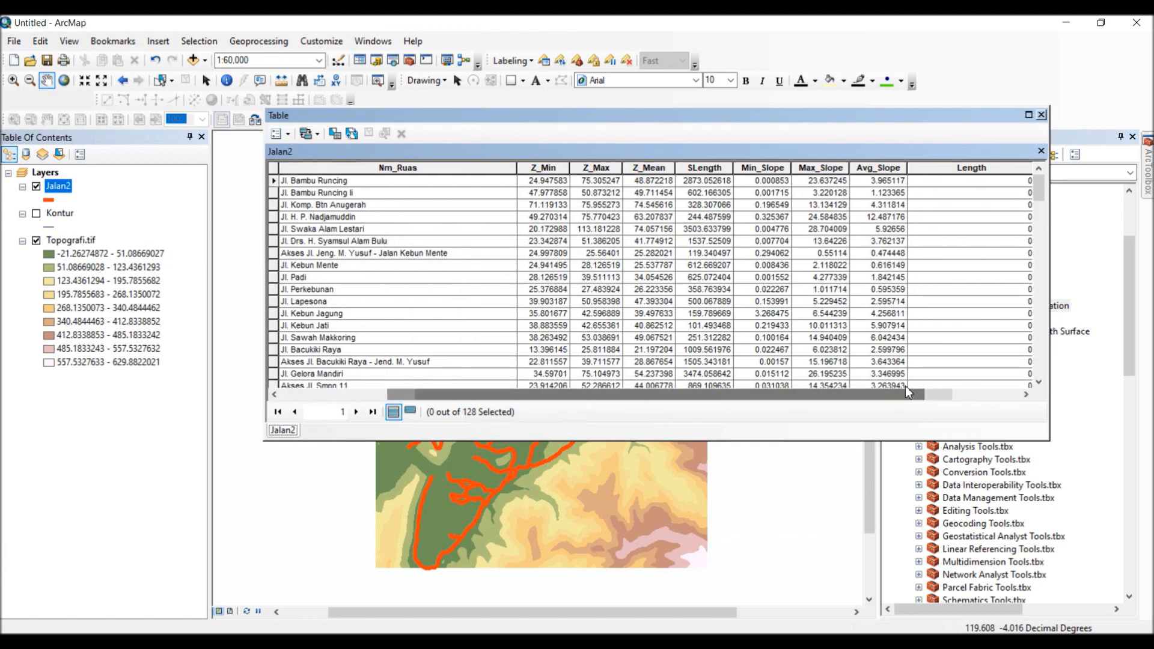
right_click(924, 169)
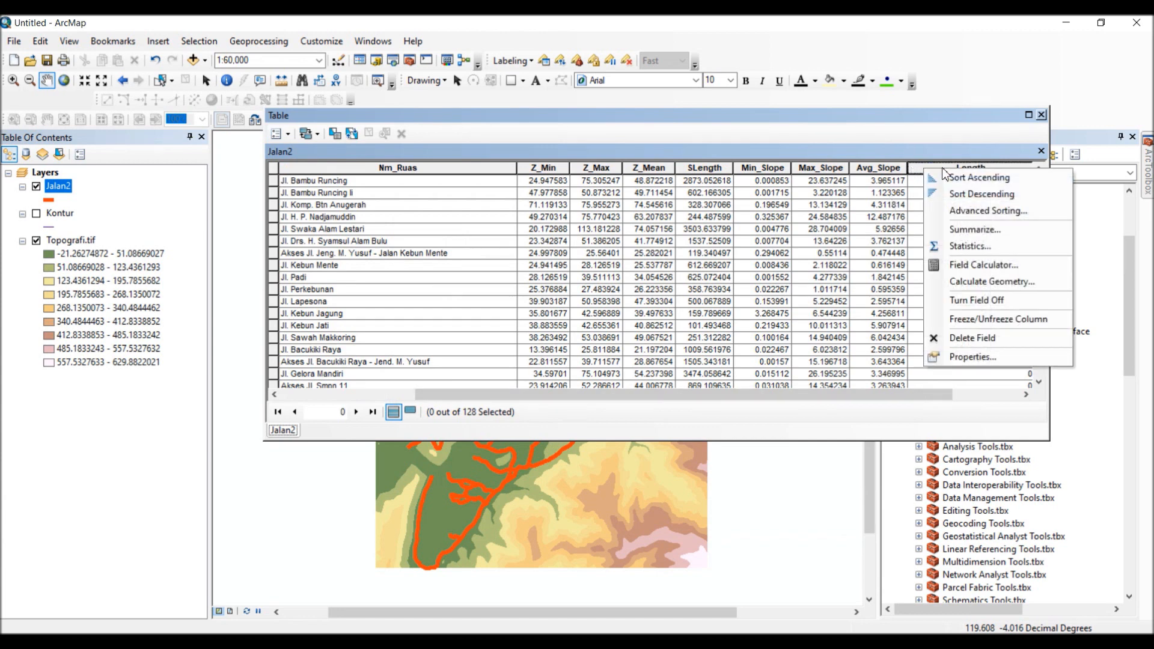
click(992, 281)
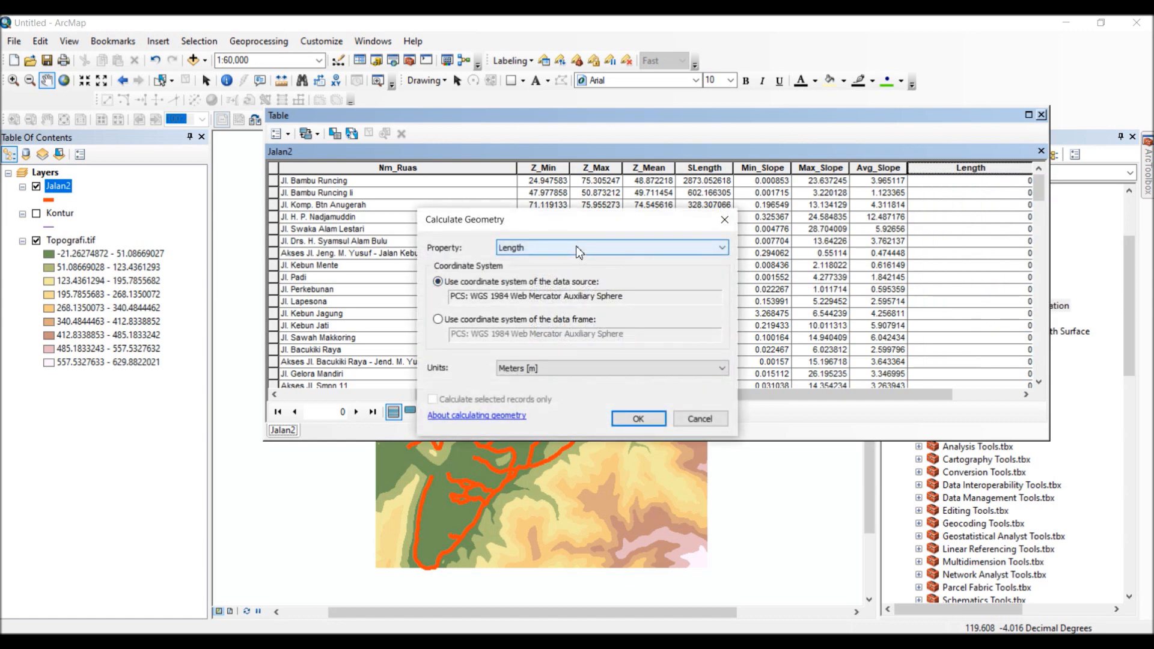
click(553, 248)
click(553, 248)
click(525, 367)
click(525, 368)
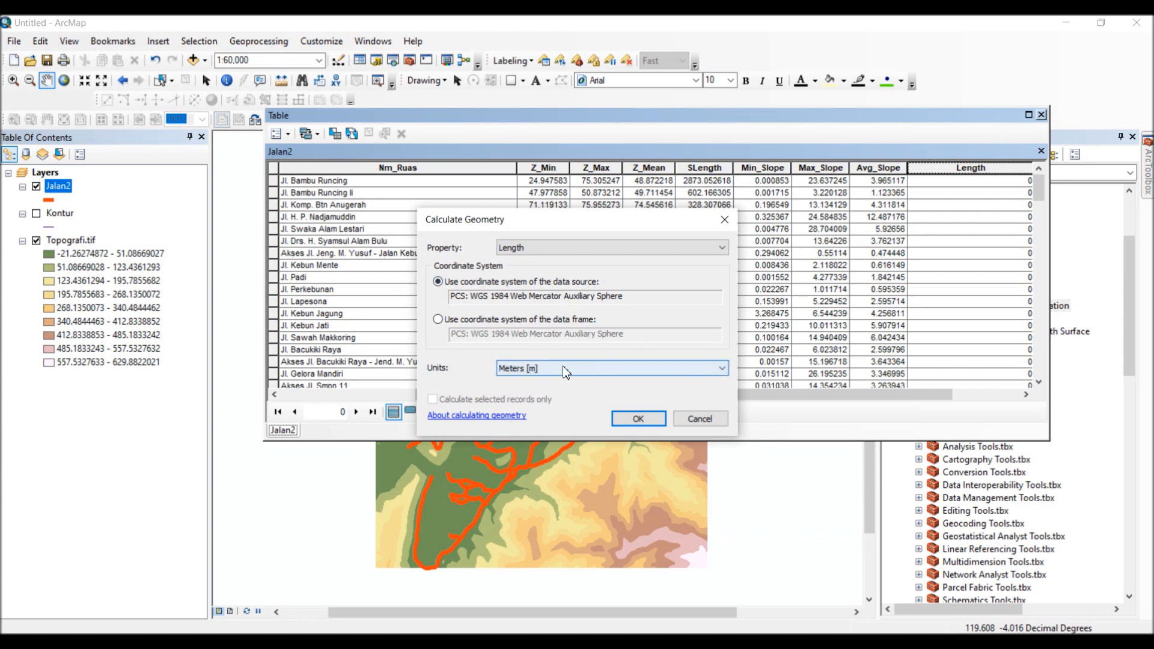
click(640, 419)
Freeze the Length column so it stays beside the road names in the Jalan2 table
drag(682, 395, 635, 198)
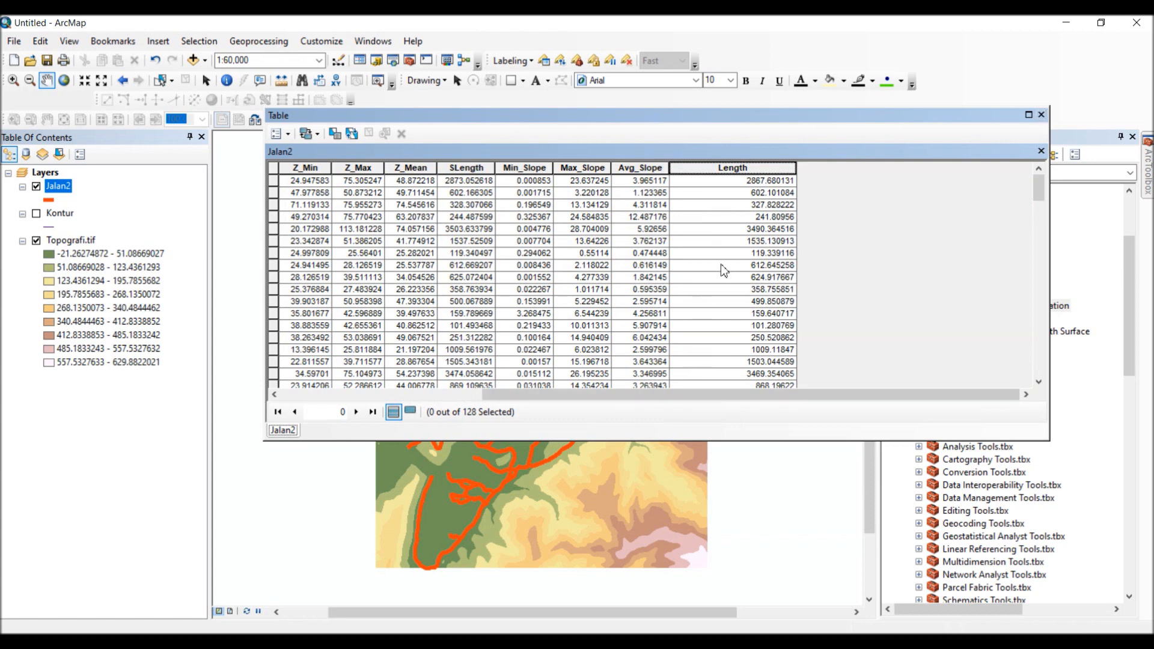
right_click(697, 174)
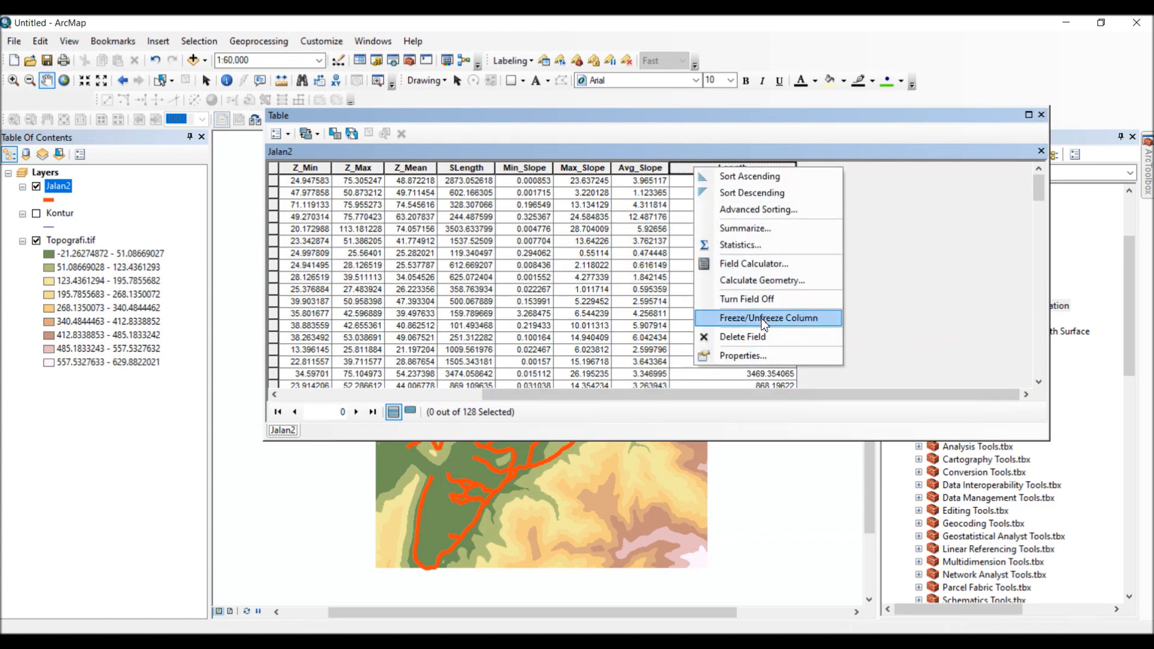
click(762, 317)
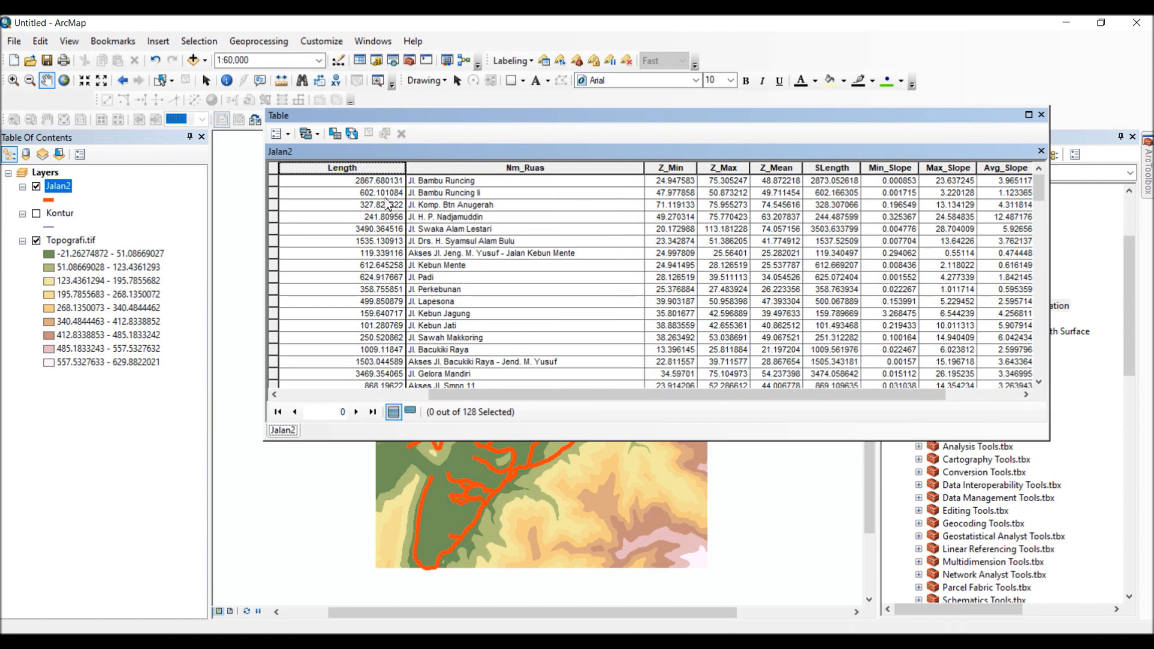
Select the Jl. Bambu Runcing record and compare Length with SLength there and through the rest of the table
click(273, 180)
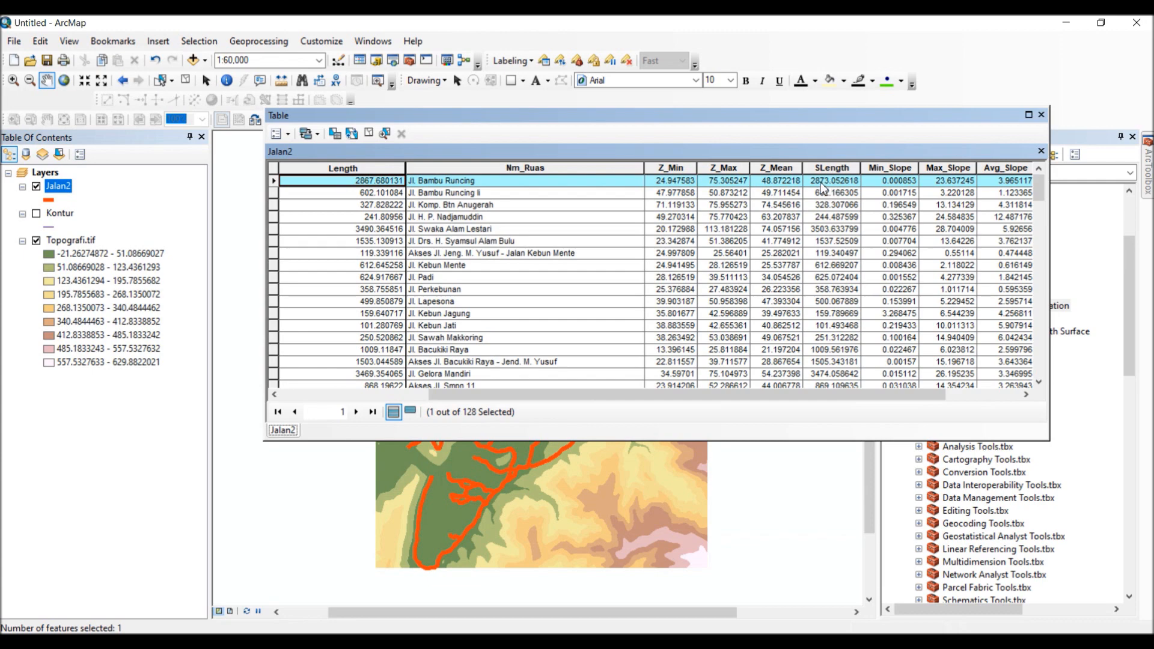
scroll(830, 192, down, 15)
scroll(824, 197, down, 20)
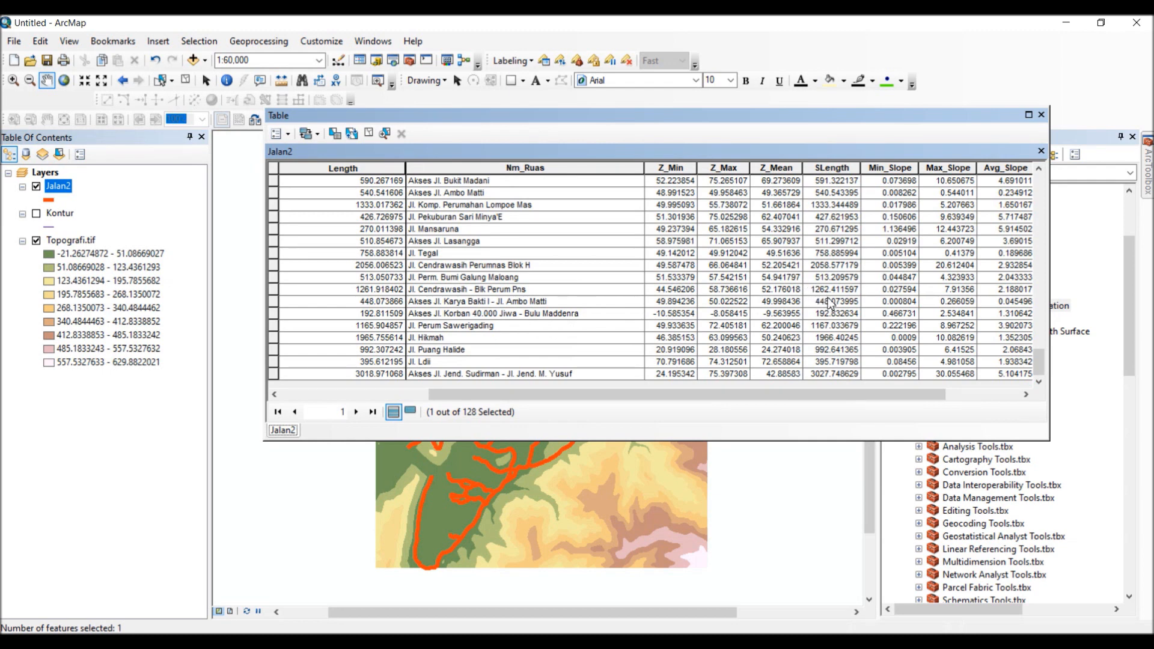
scroll(833, 288, up, 3)
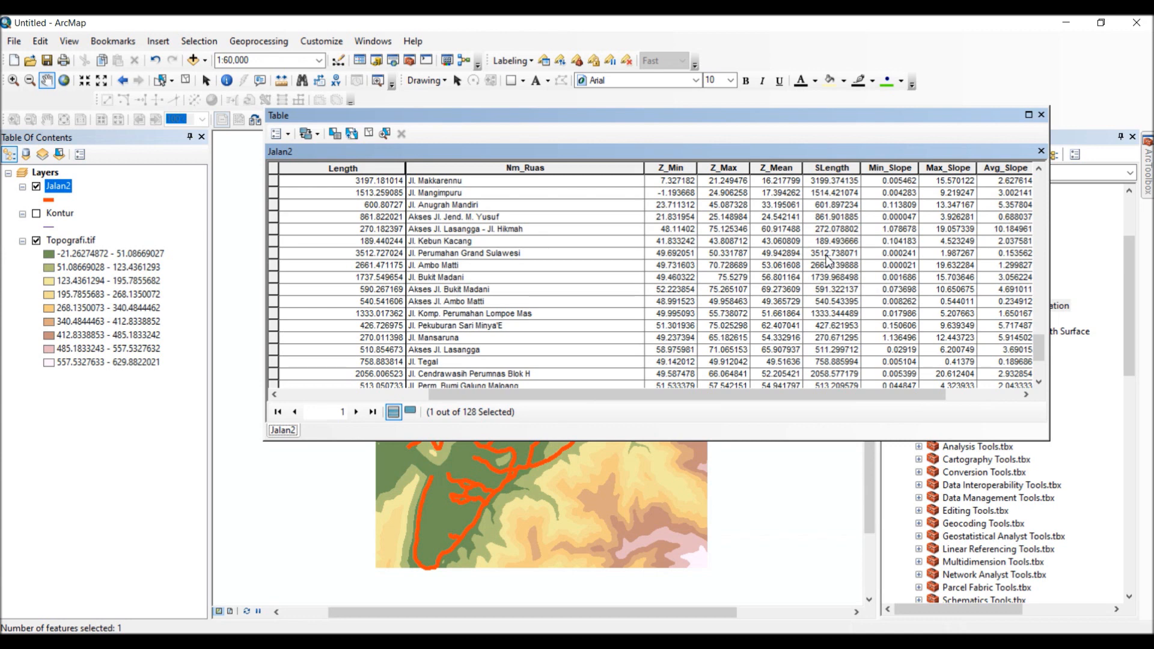
scroll(828, 261, up, 6)
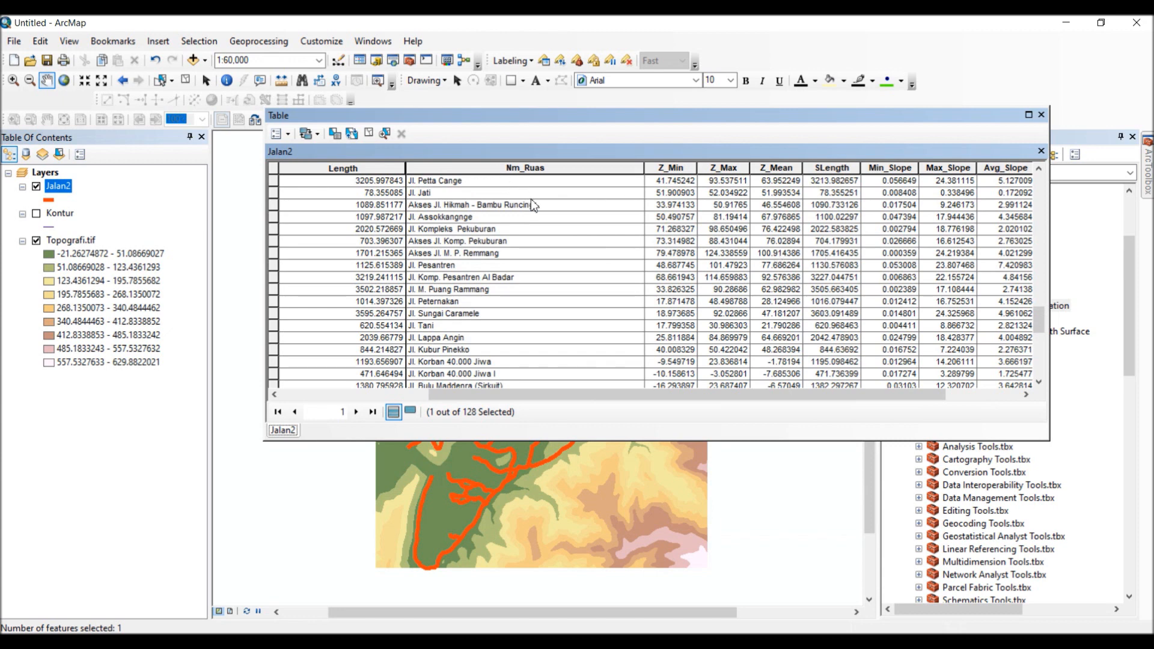
Sort the Jalan2 records by Length in ascending order and compare Length with SLength from the shortest roads up
right_click(364, 167)
click(390, 175)
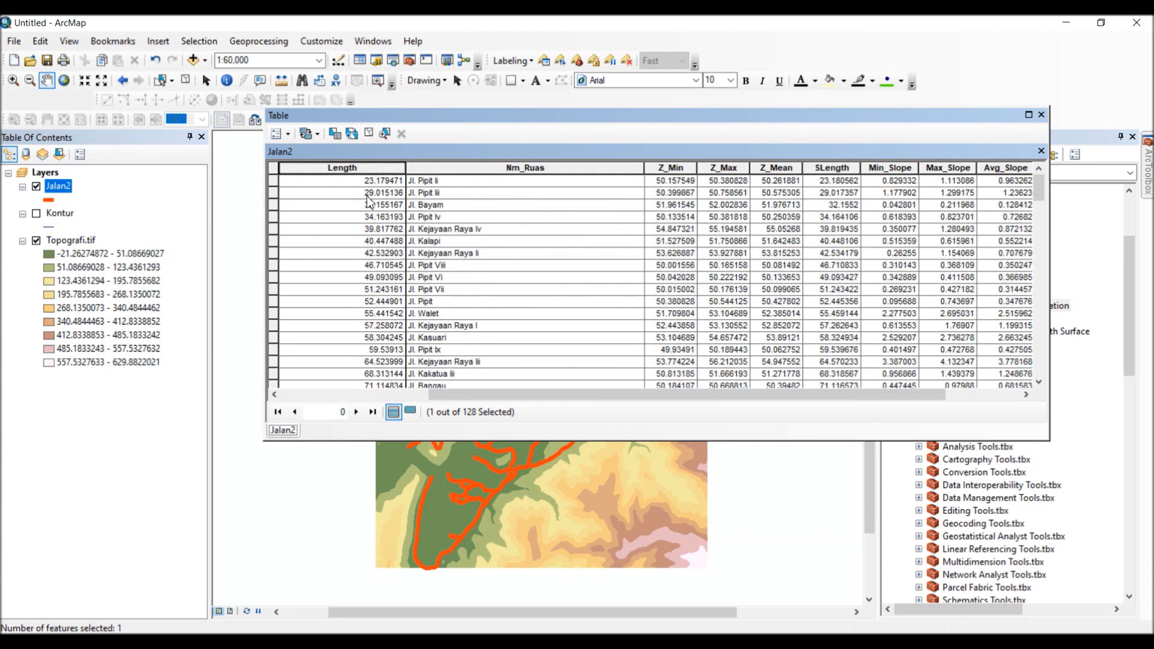
scroll(403, 216, down, 1)
scroll(402, 217, down, 3)
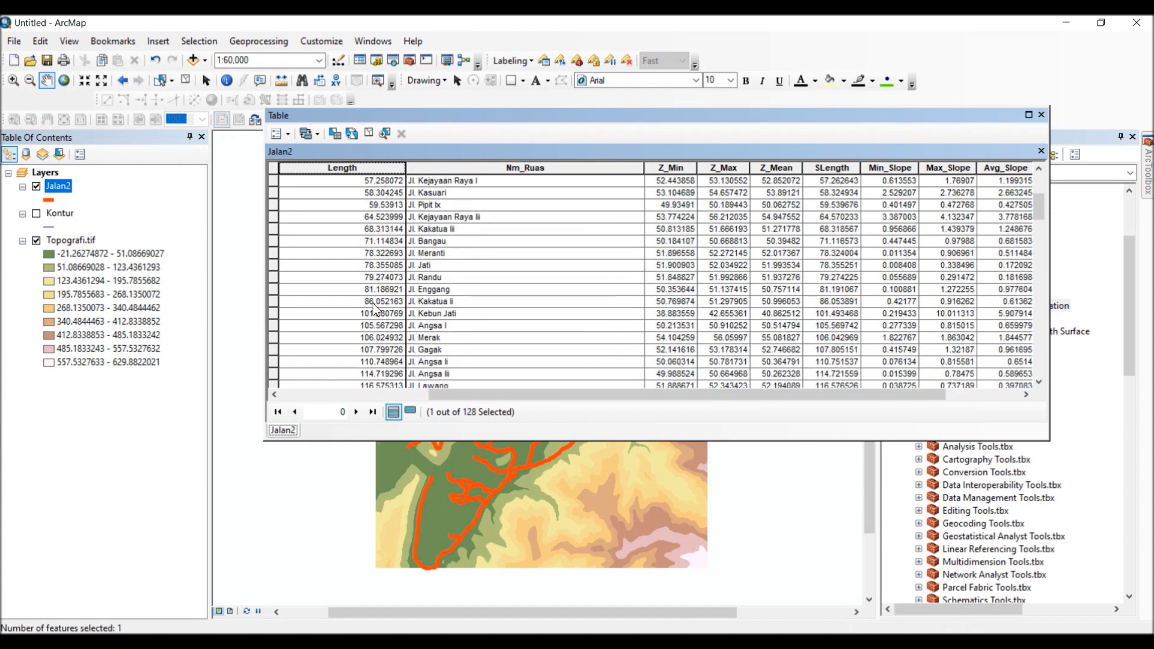
scroll(373, 308, down, 1)
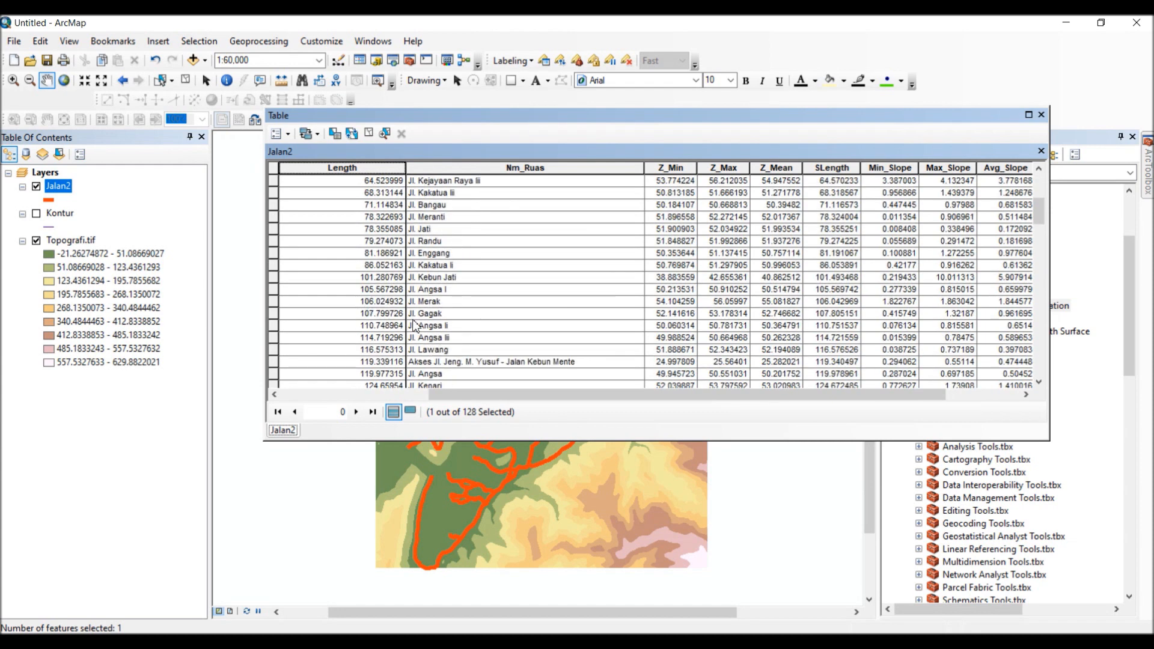
scroll(414, 324, down, 2)
scroll(377, 333, down, 1)
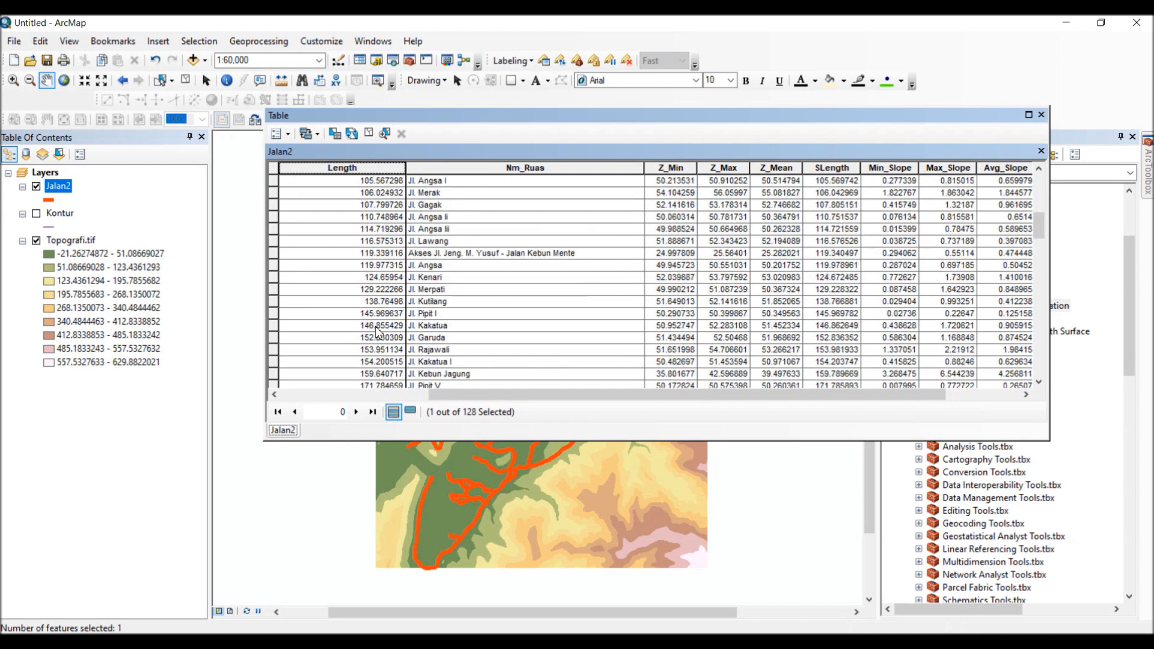
scroll(378, 332, down, 2)
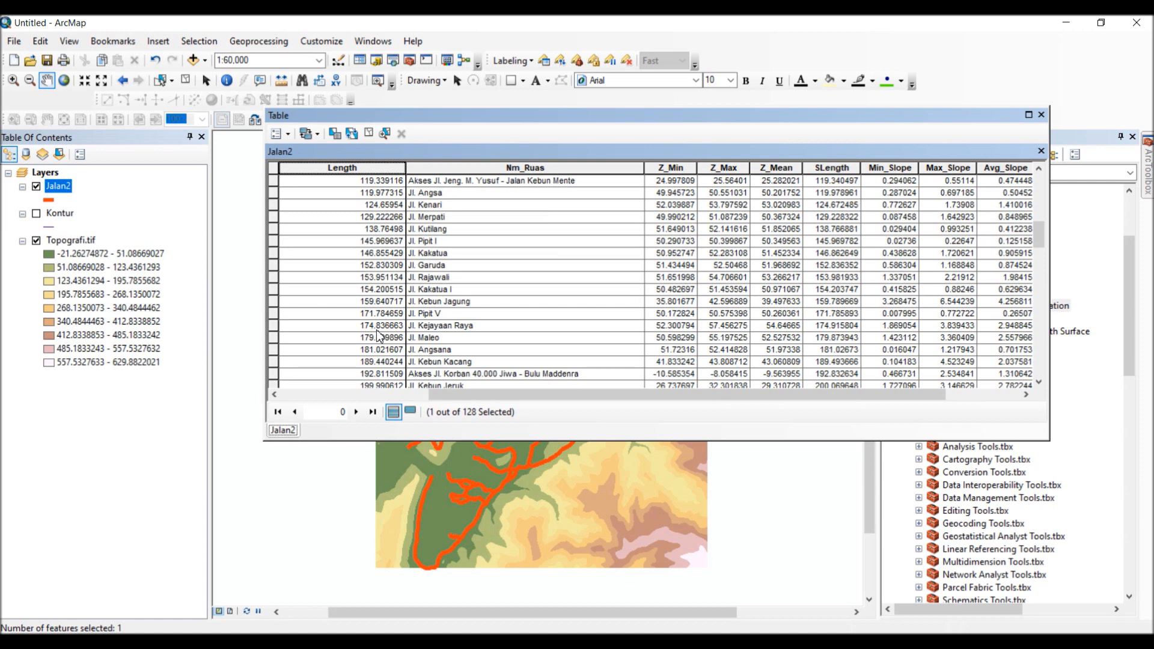
scroll(376, 329, down, 2)
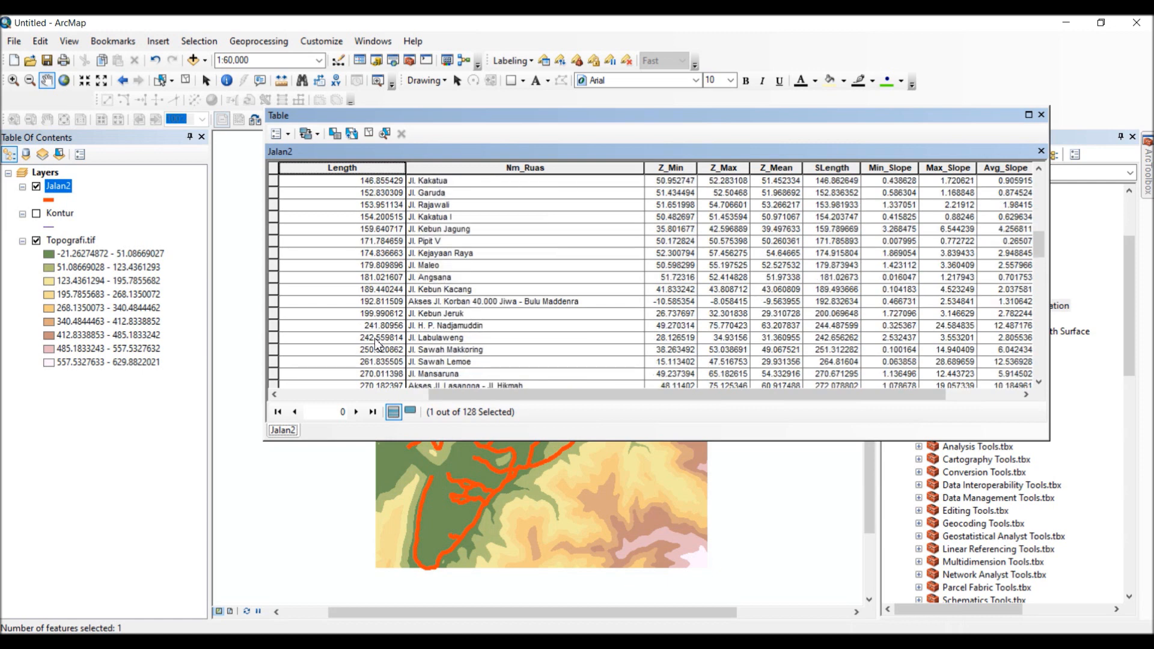
scroll(377, 342, down, 4)
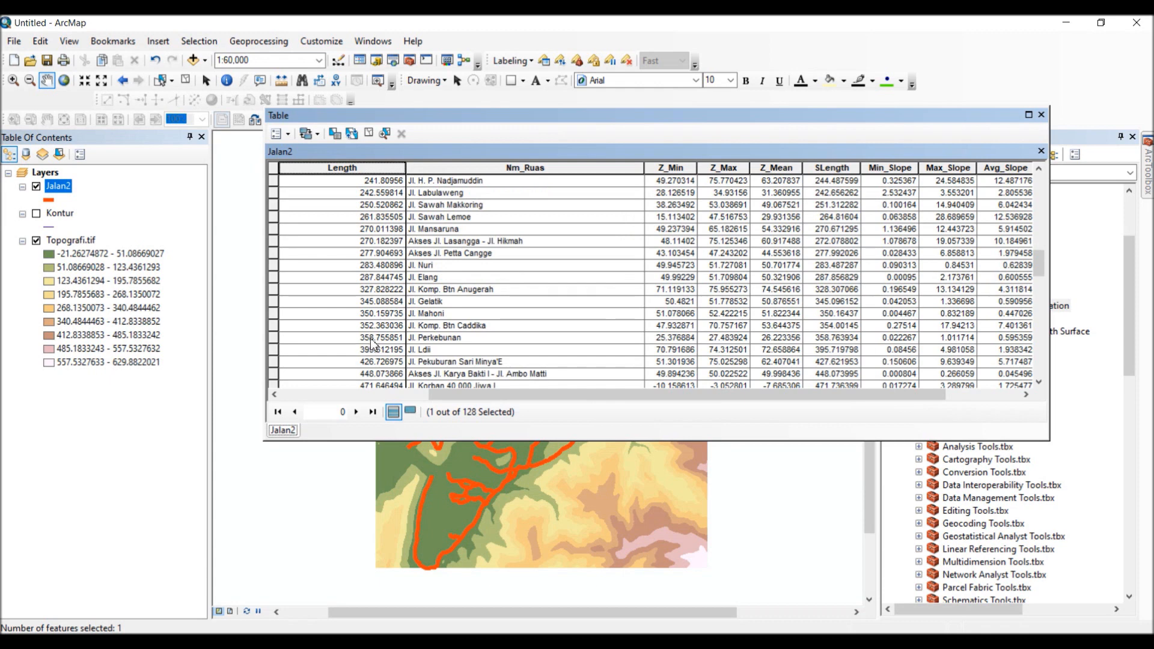
scroll(377, 349, down, 1)
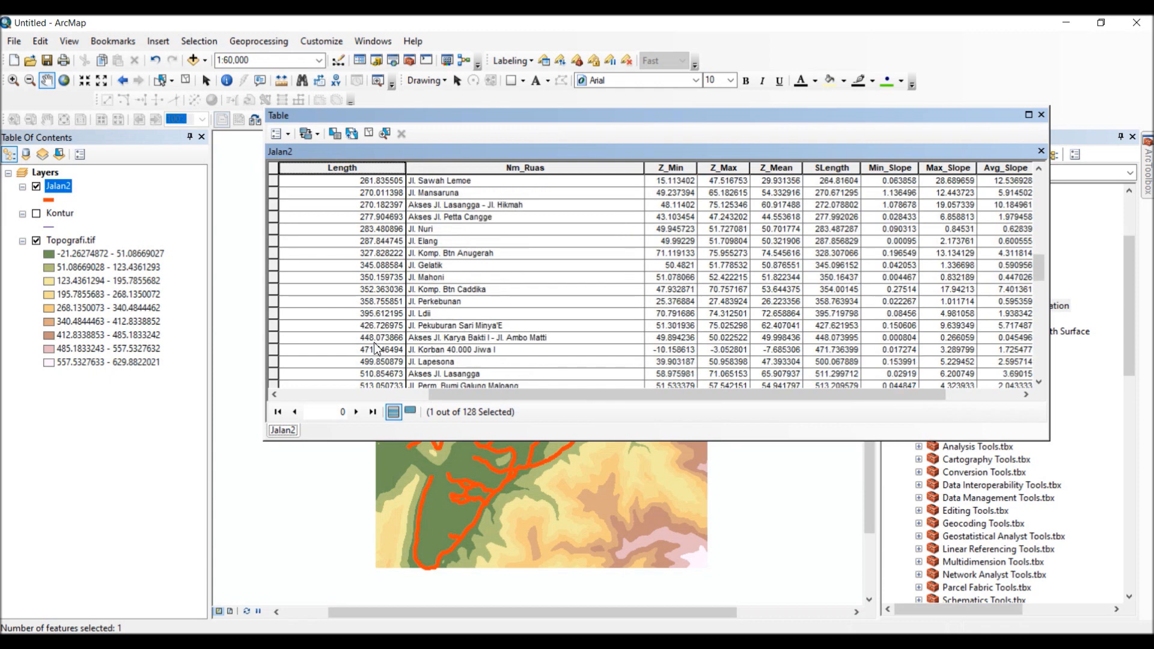
scroll(376, 349, down, 1)
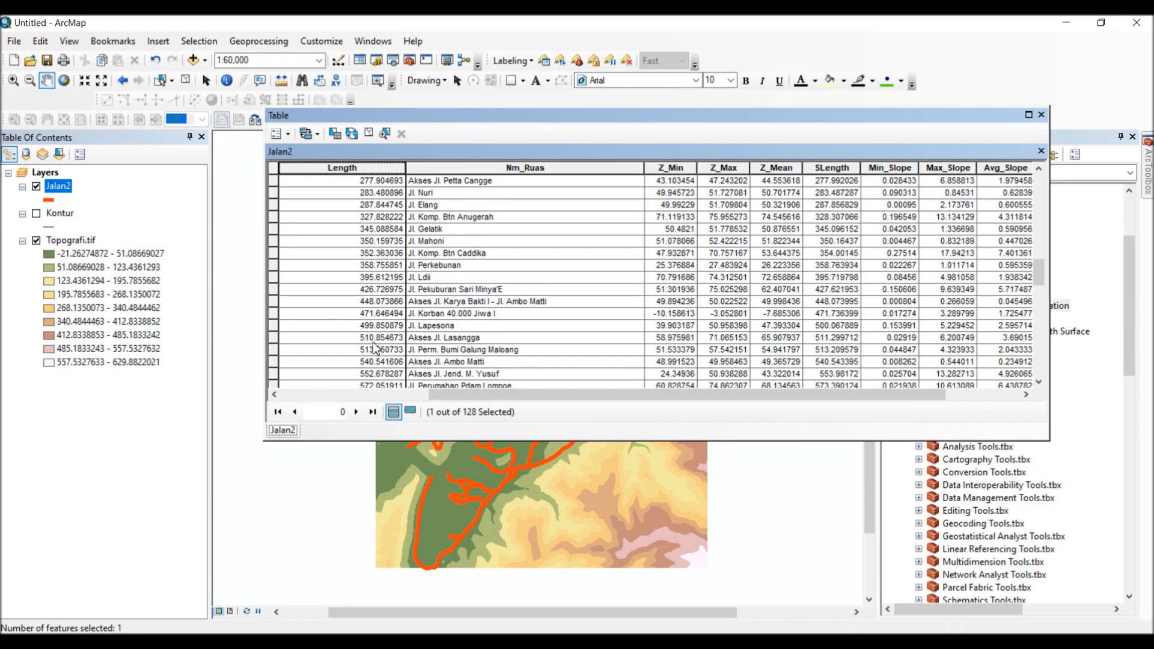
Select the Jl. Lapesona record, then Jl. Perumahan Pdam Lompoe, to compare Length with SLength on roads around 500 m and longer
click(273, 328)
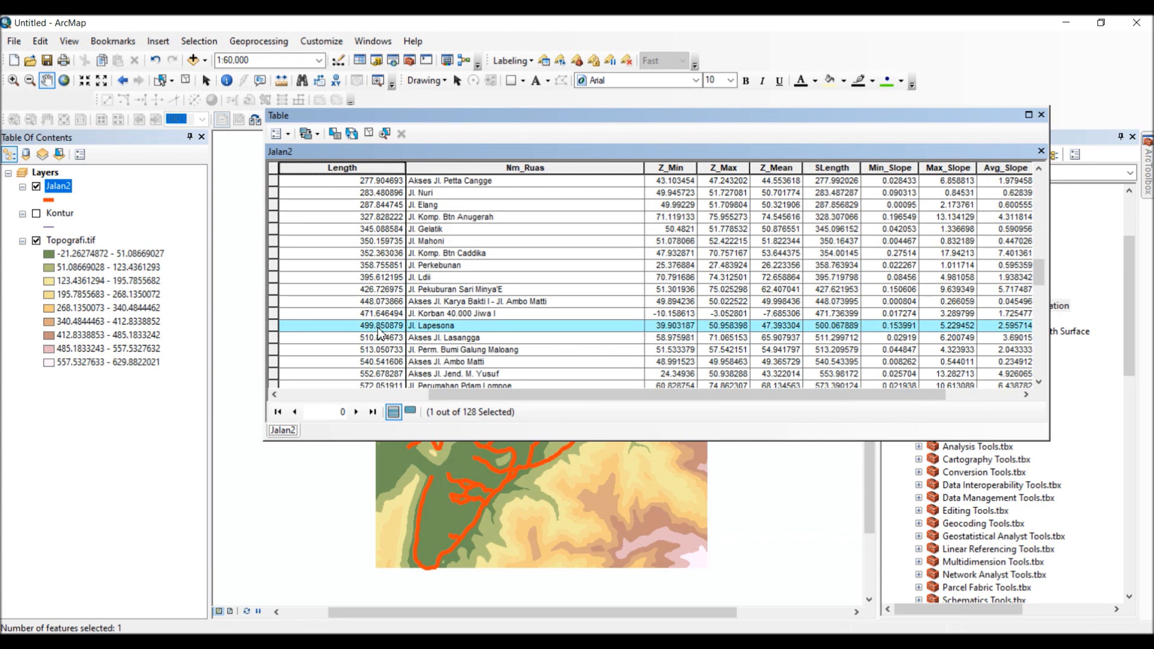
scroll(378, 327, down, 1)
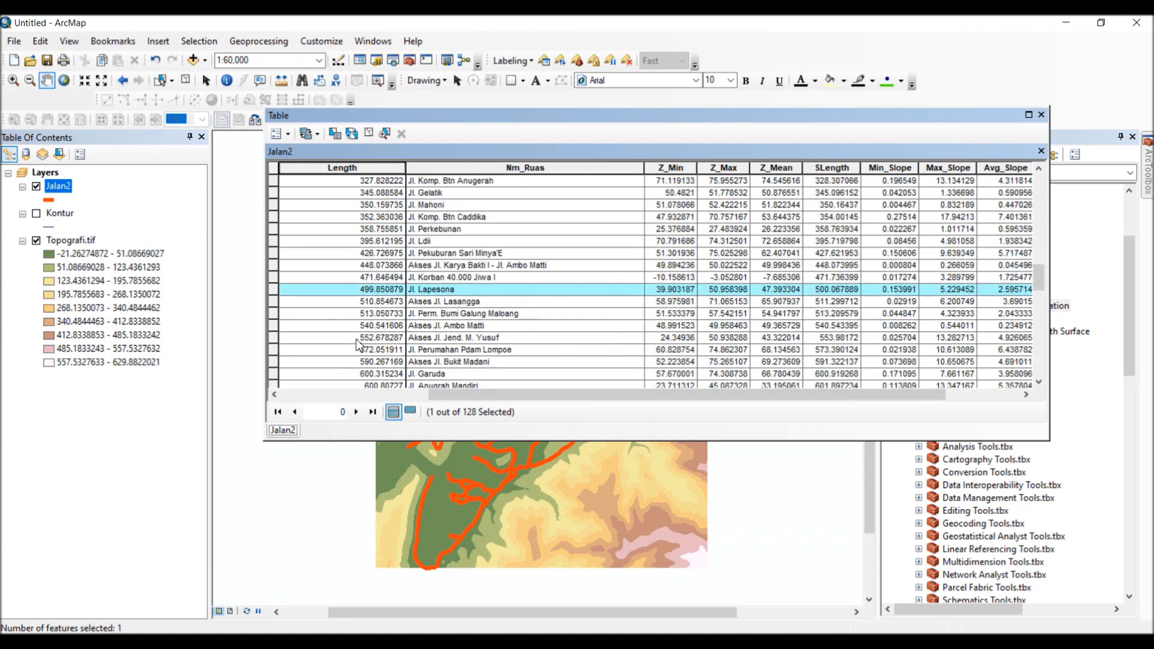
click(275, 350)
scroll(300, 354, down, 1)
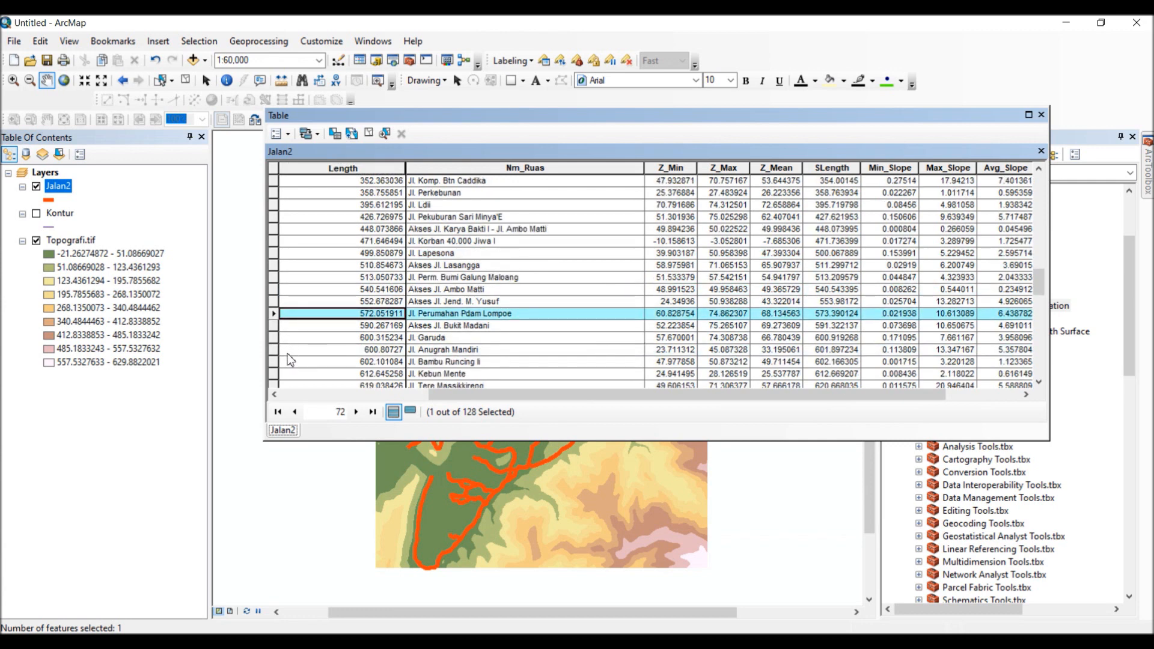
scroll(288, 355, down, 1)
scroll(303, 359, down, 1)
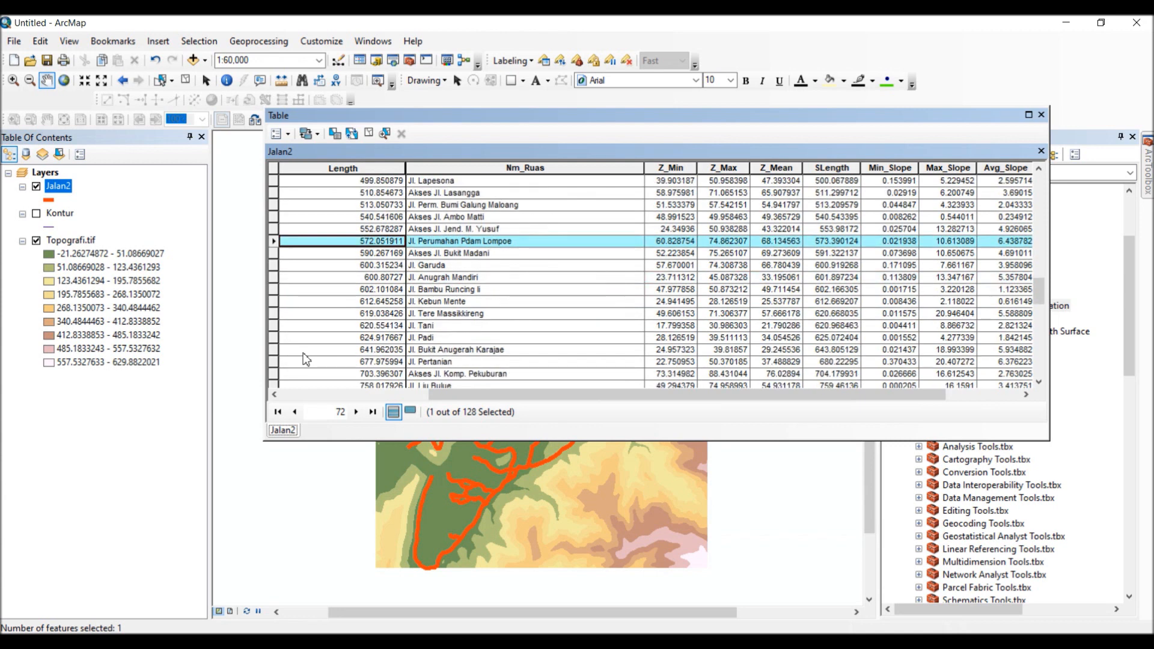
Select the Jl. Bukit Anugerah Karajae record, then Jl. Pertanian, to compare Length with SLength, and uncover the map to view the selected road
click(277, 352)
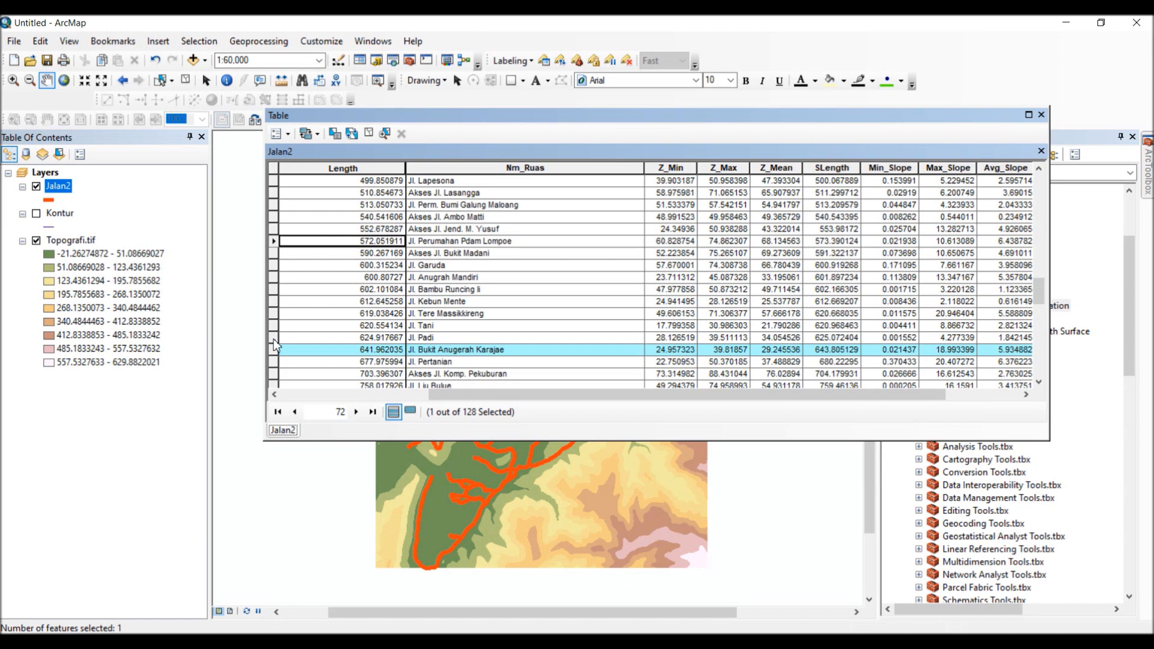
scroll(313, 331, down, 1)
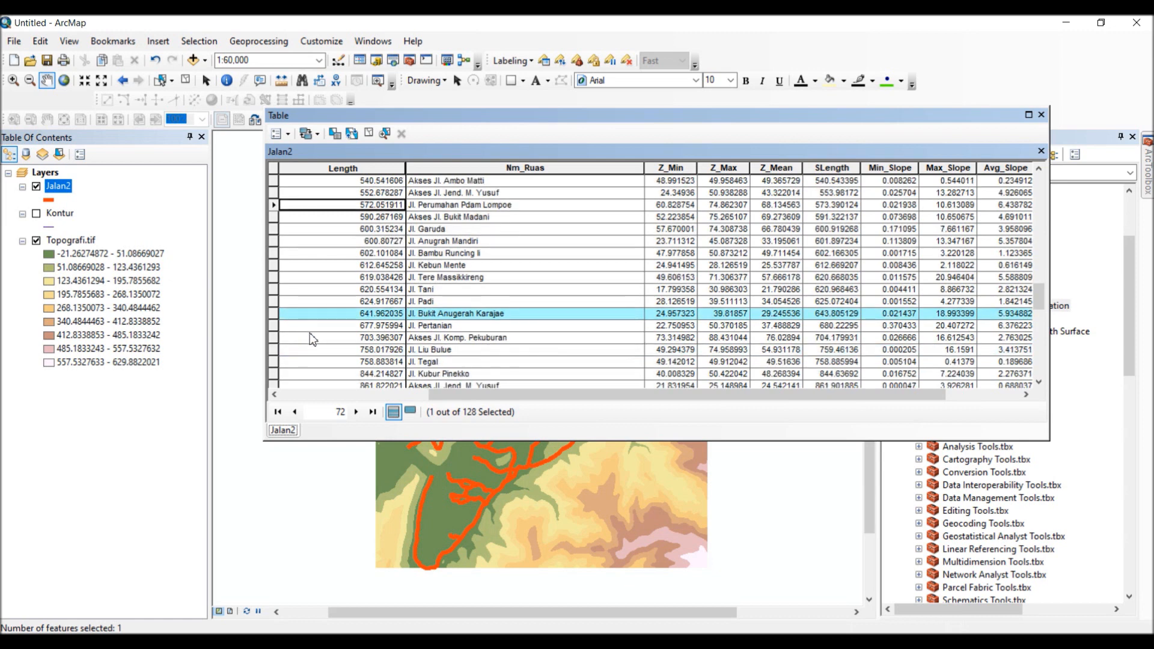
click(274, 326)
scroll(370, 340, down, 1)
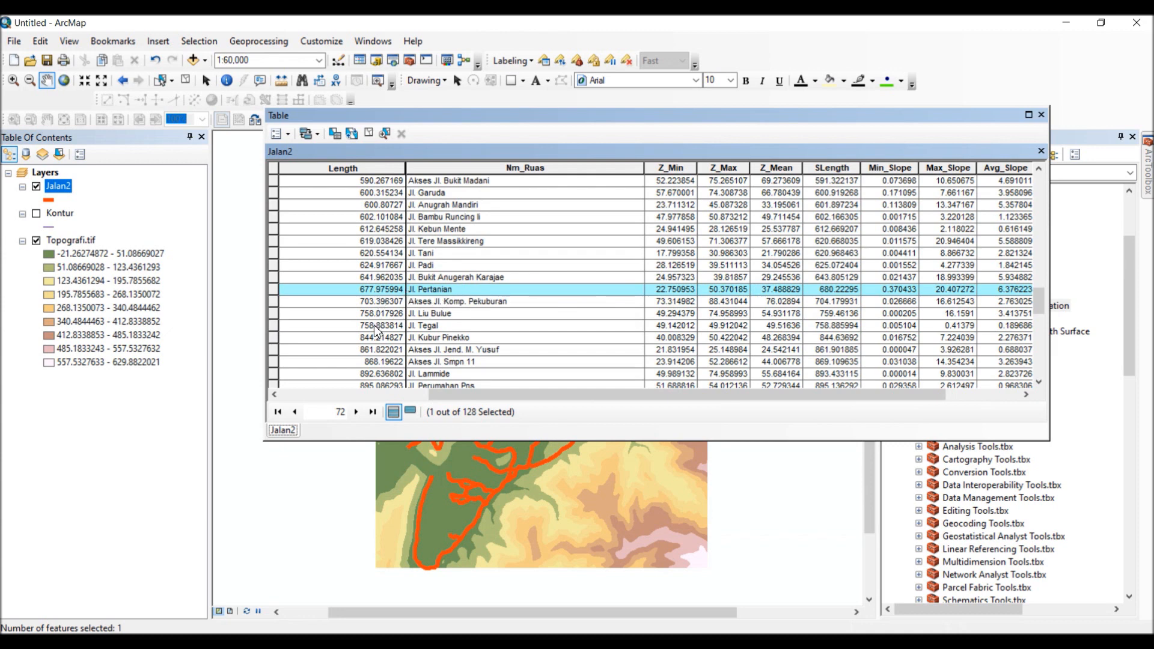
scroll(379, 347, down, 1)
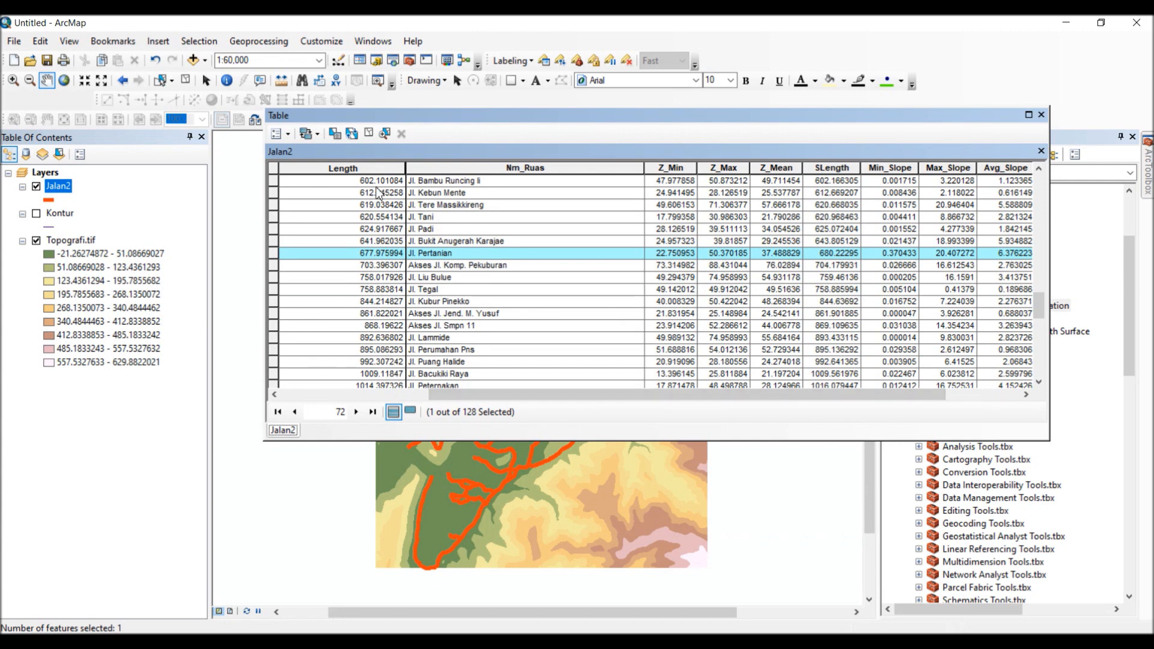
drag(420, 116, 830, 460)
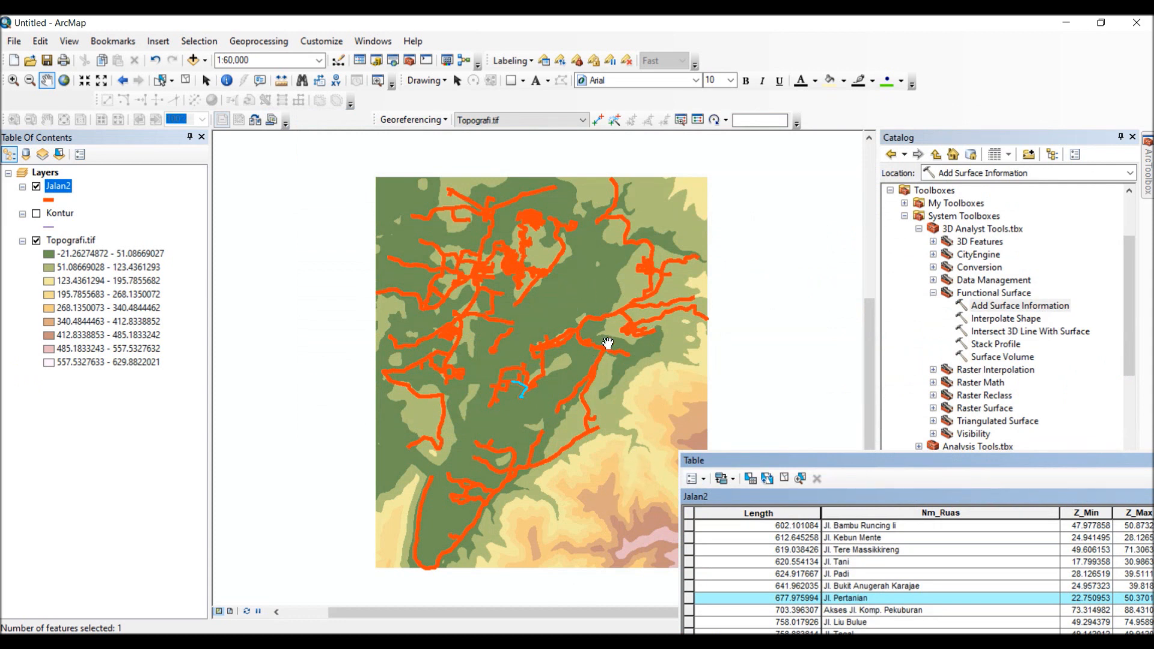
drag(759, 458, 326, 101)
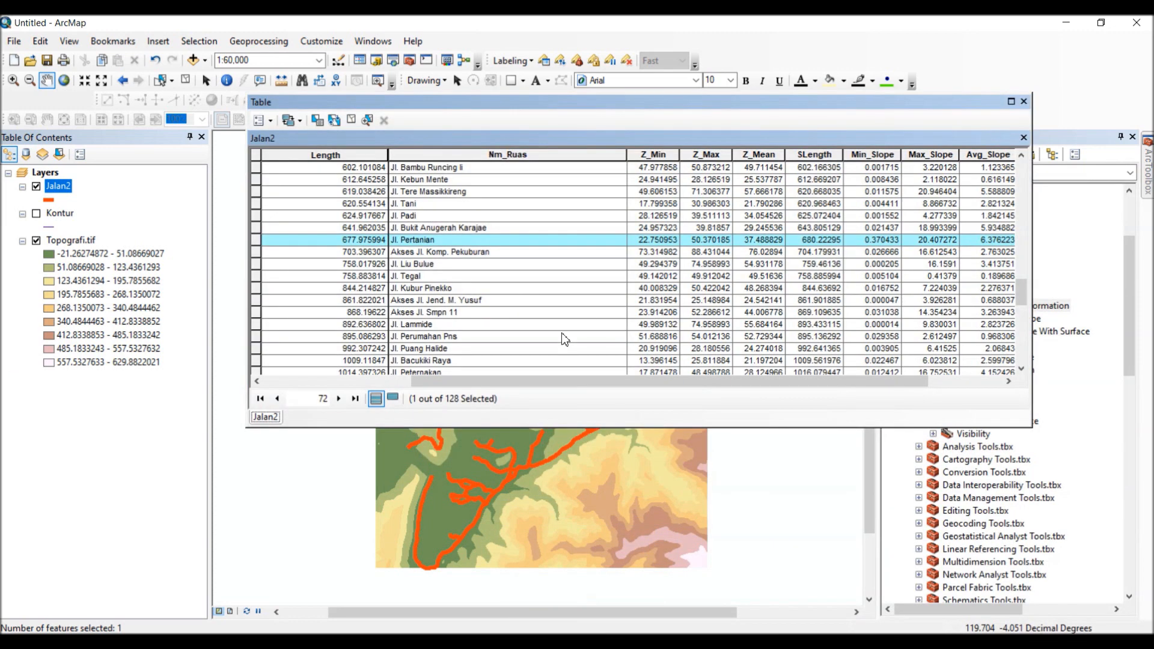
Select the Jl. Pesantren record and compare its Length with SLength, as well as those of the longer roads
scroll(565, 339, down, 3)
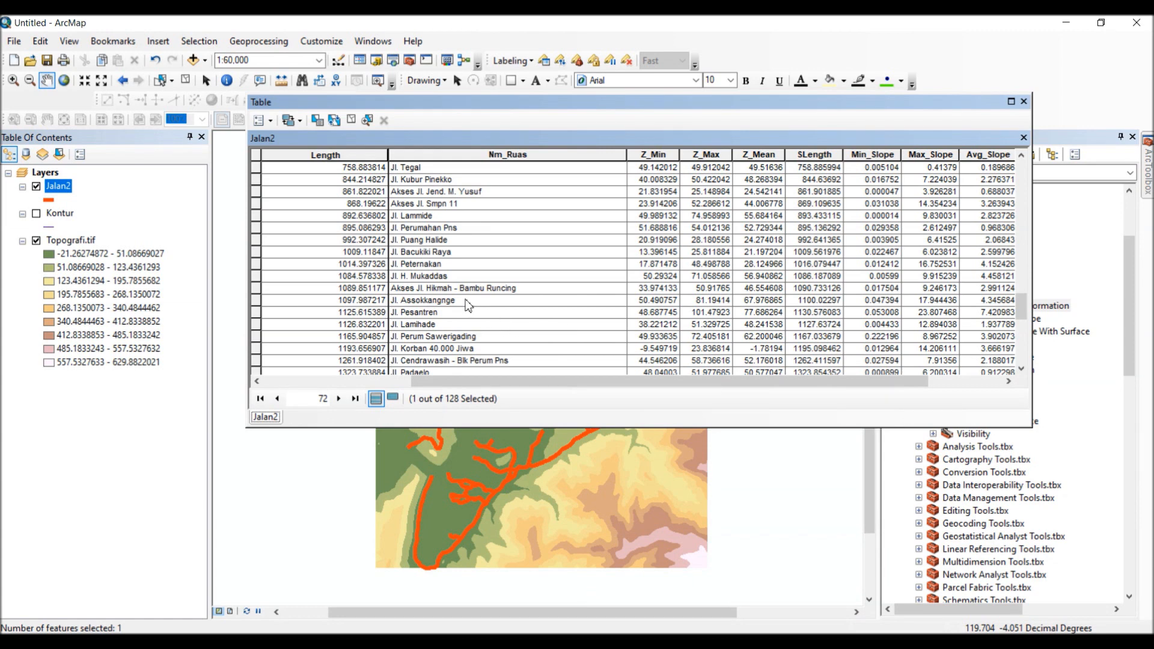
click(252, 317)
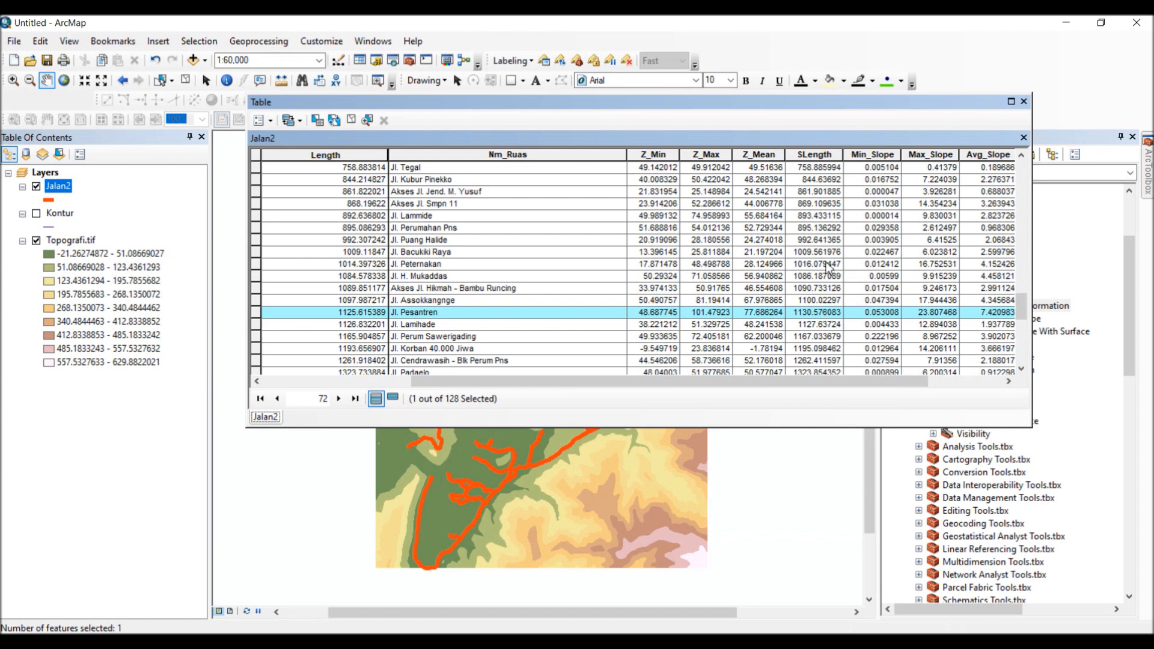
scroll(829, 289, down, 5)
scroll(832, 264, up, 4)
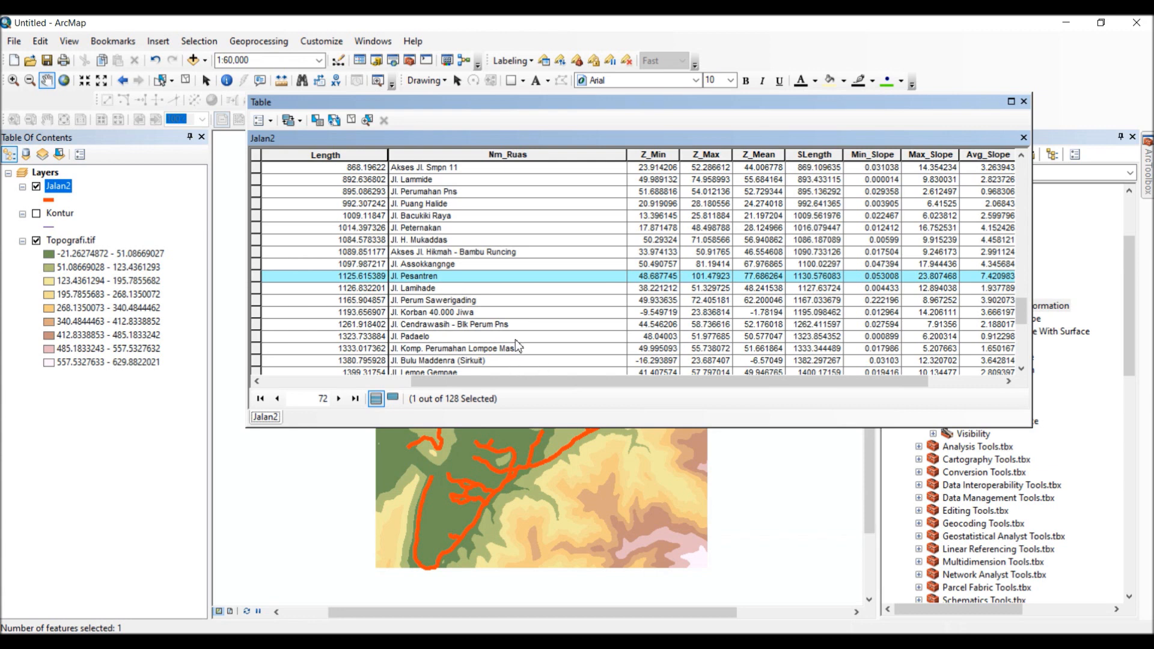
Close the Jalan2 attribute table and clear the selected road on the map
click(1023, 101)
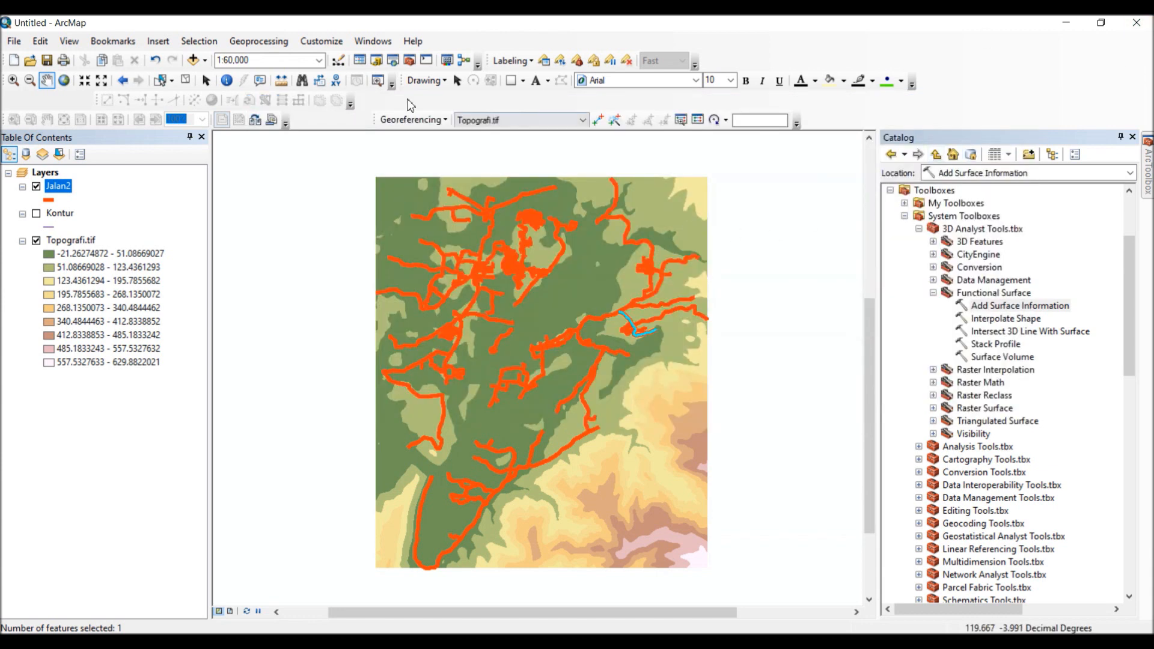
click(186, 80)
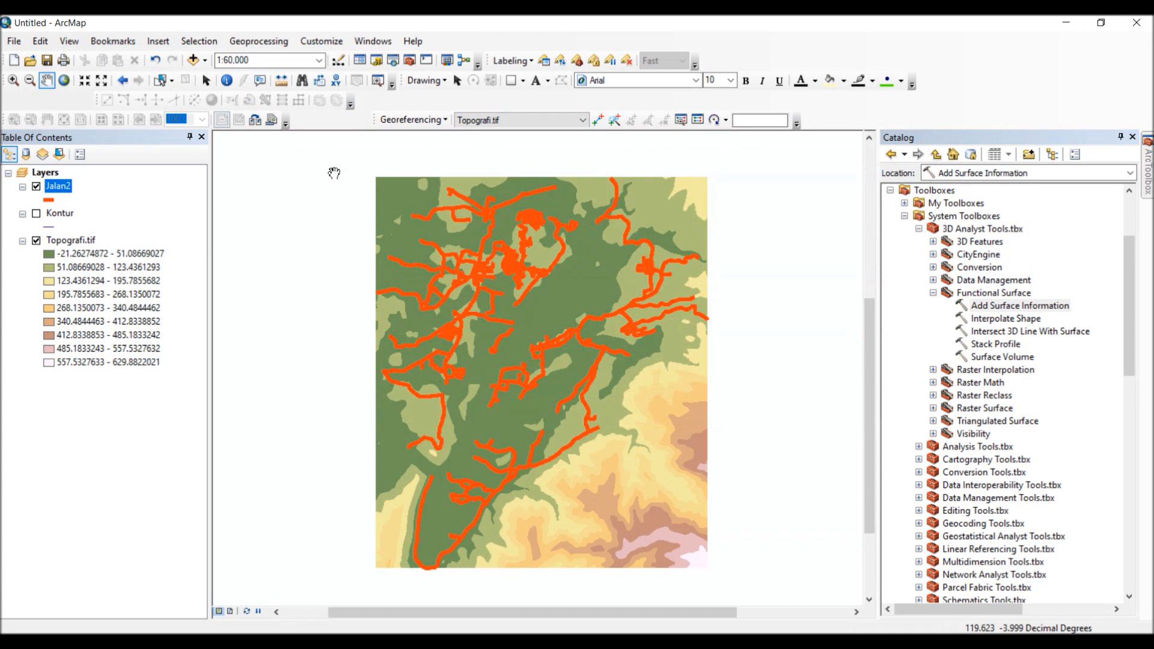